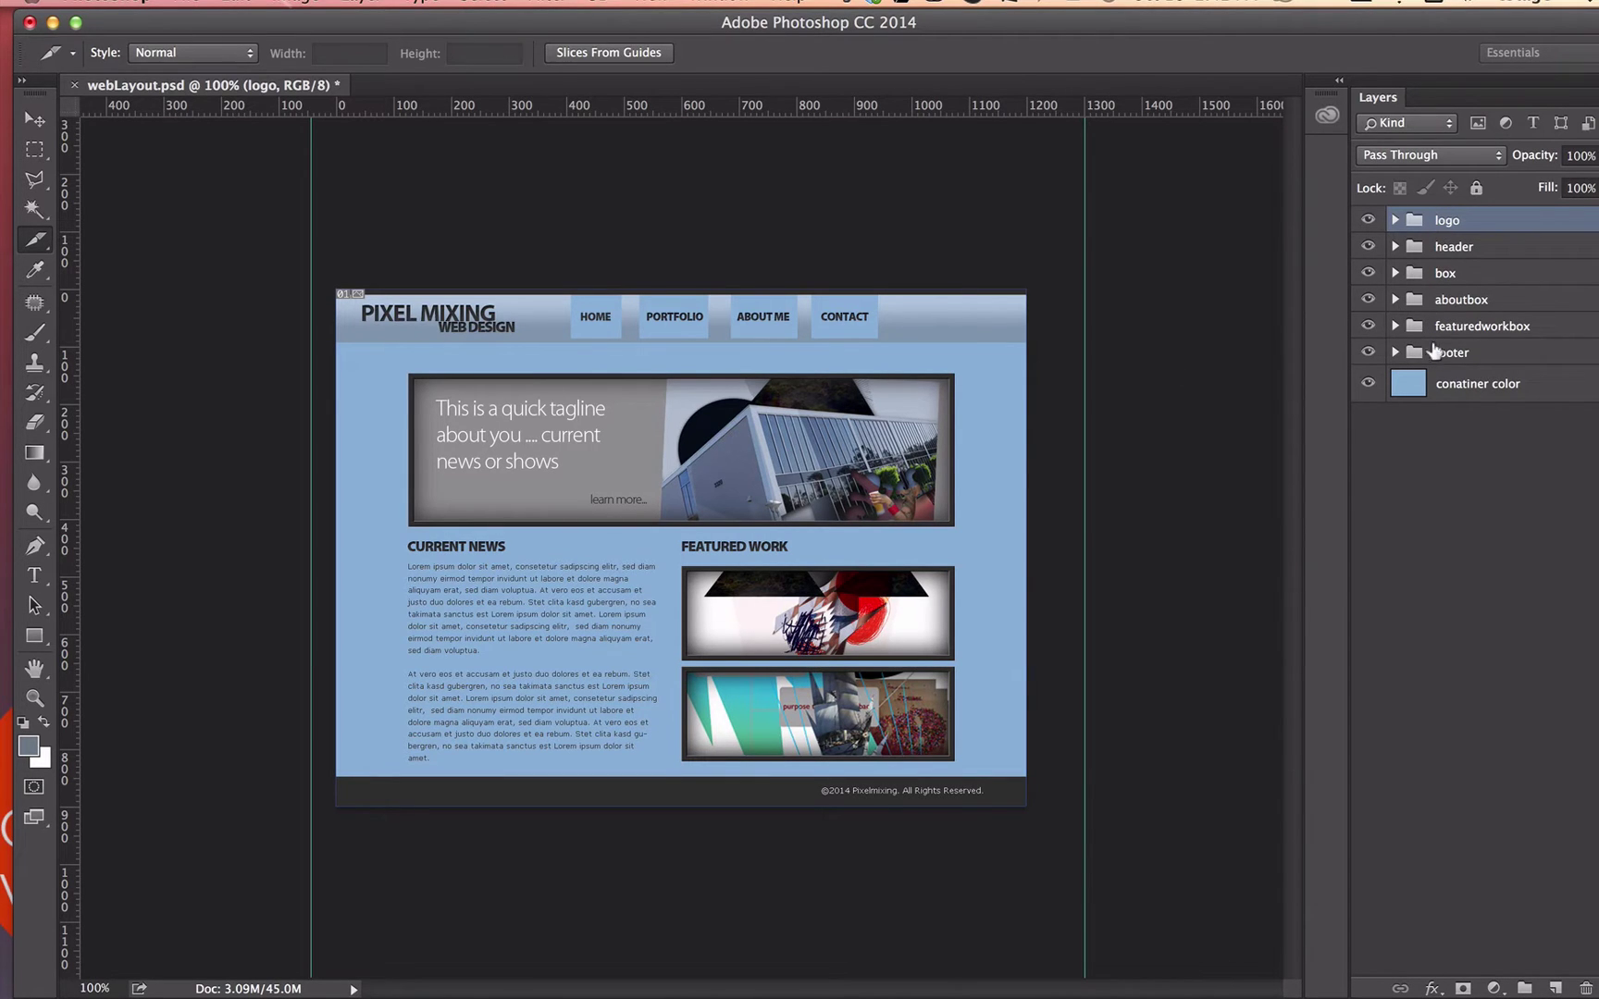
# Inspect the logo and header groups in the Layers panel, leaving the header group active
pyautogui.click(1393, 221)
pyautogui.click(1393, 220)
pyautogui.click(1395, 220)
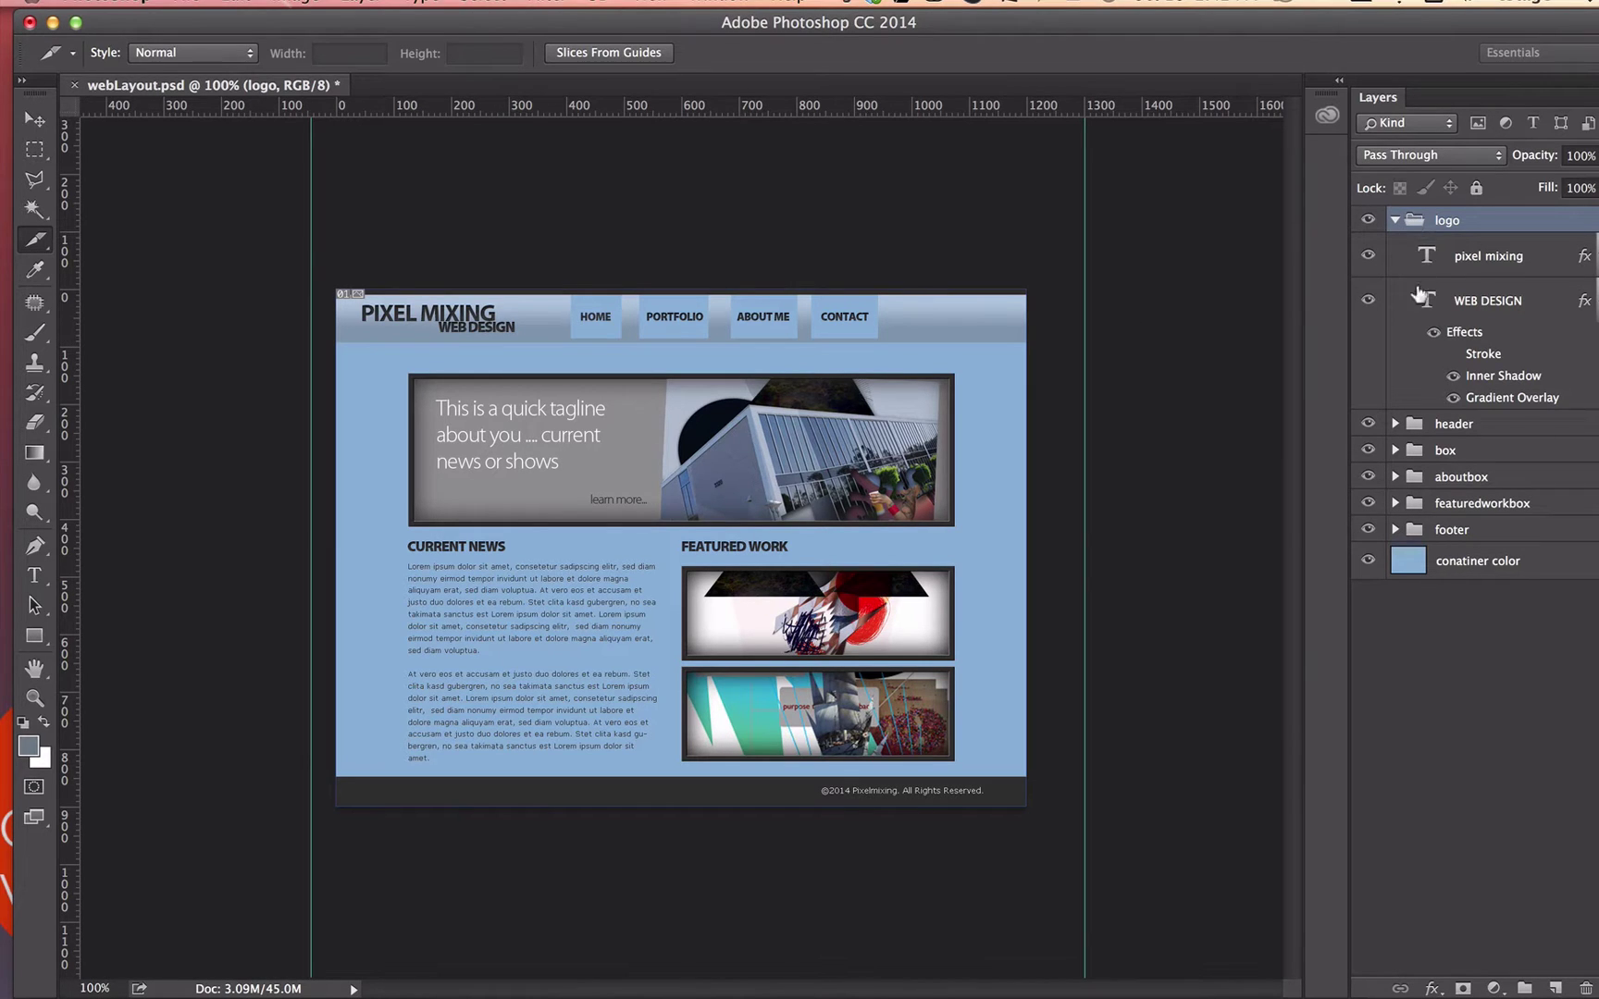
pyautogui.click(1392, 220)
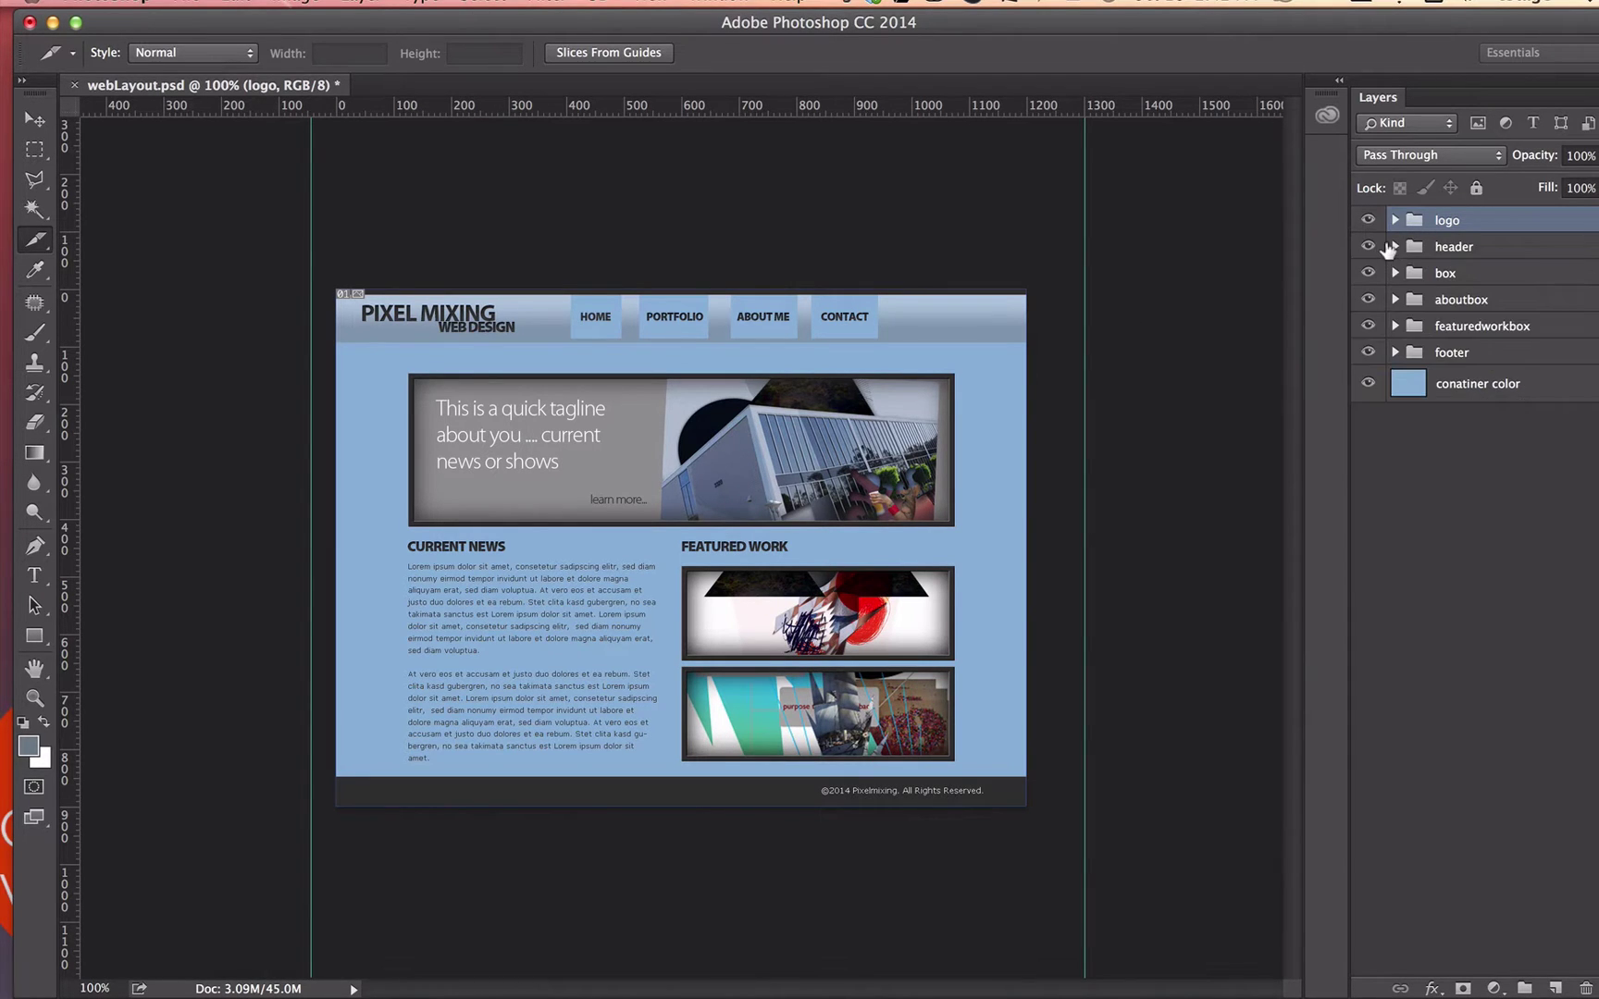
pyautogui.click(1393, 247)
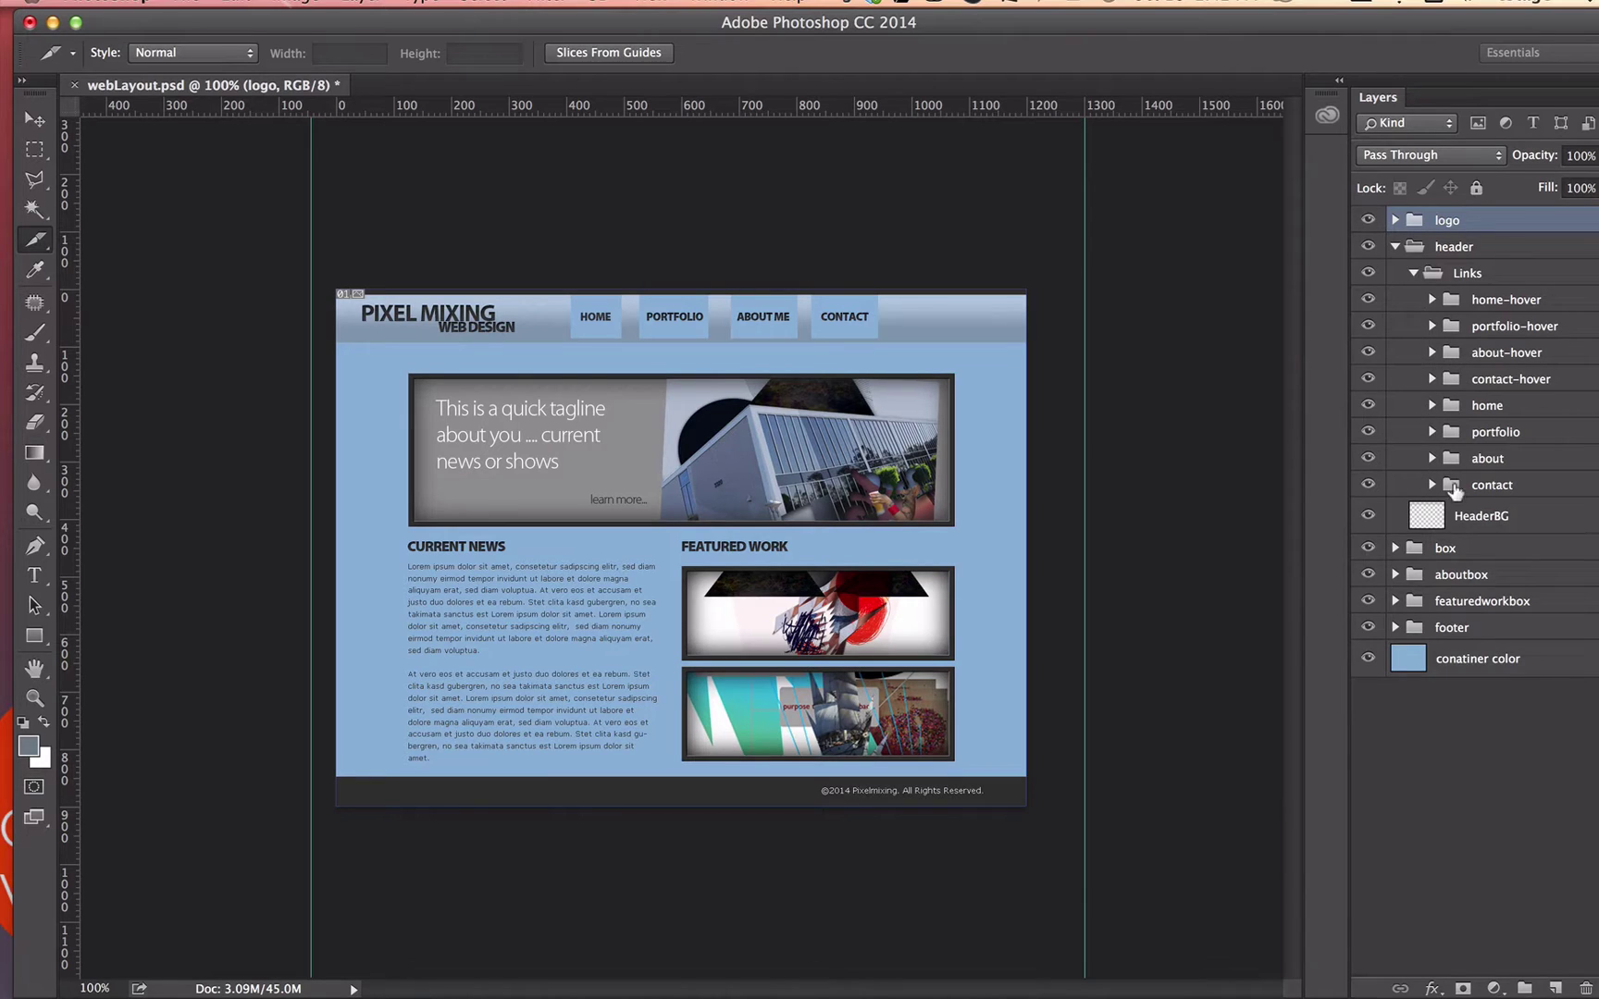
pyautogui.click(1405, 246)
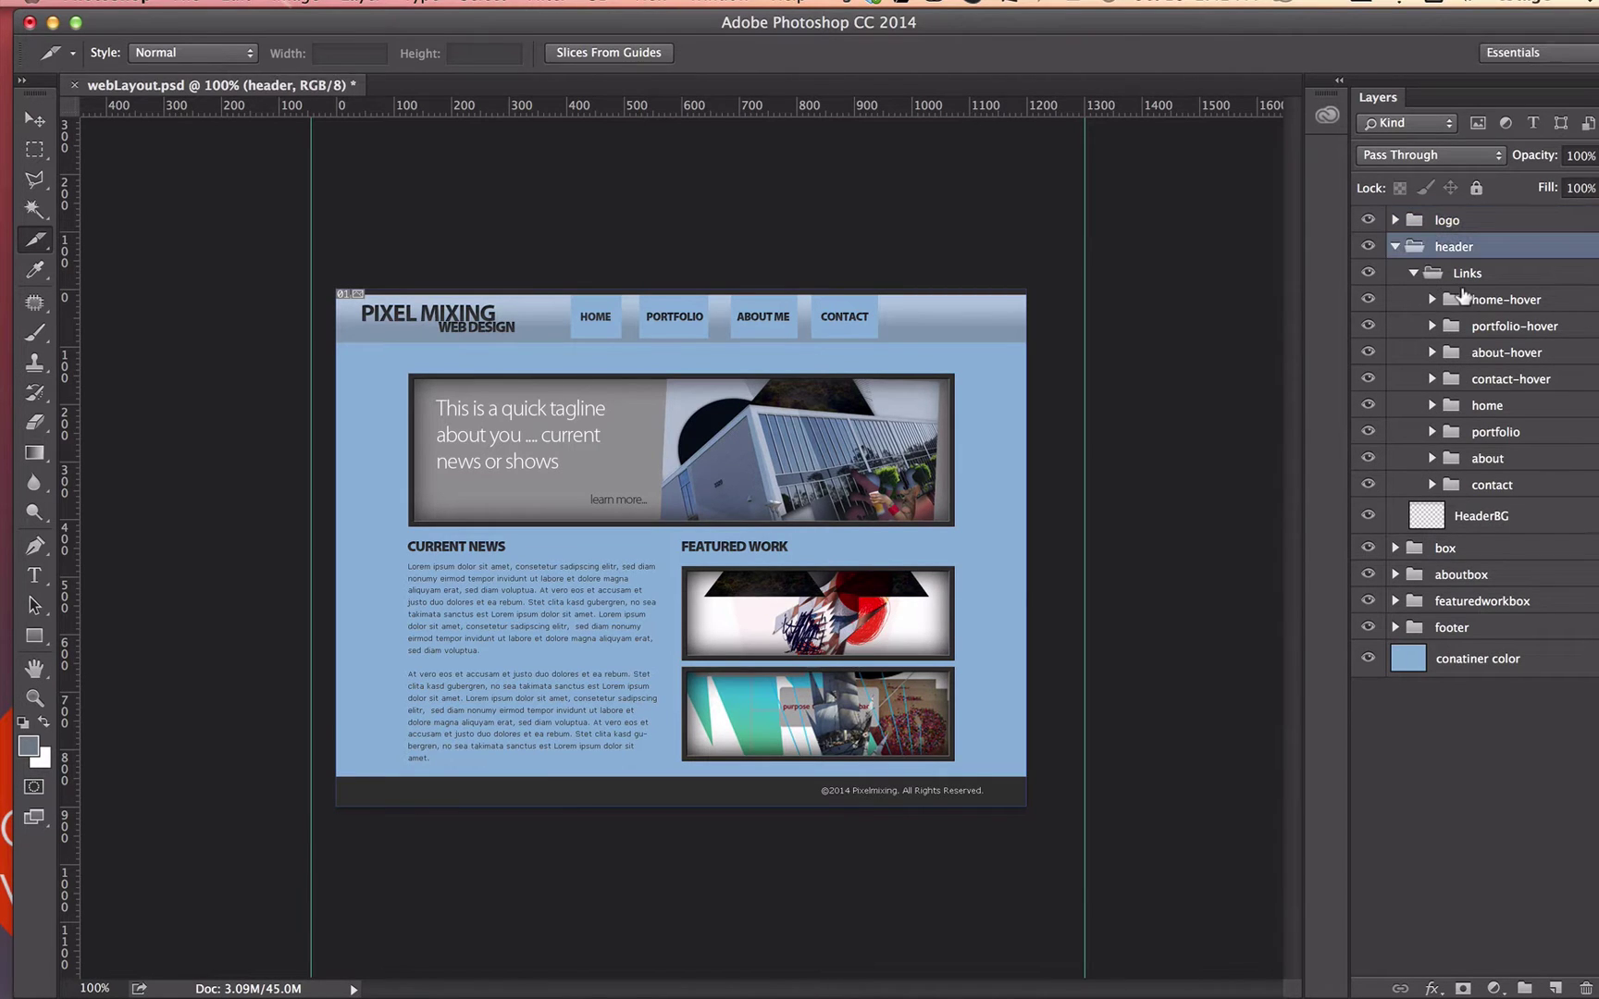
pyautogui.click(1395, 247)
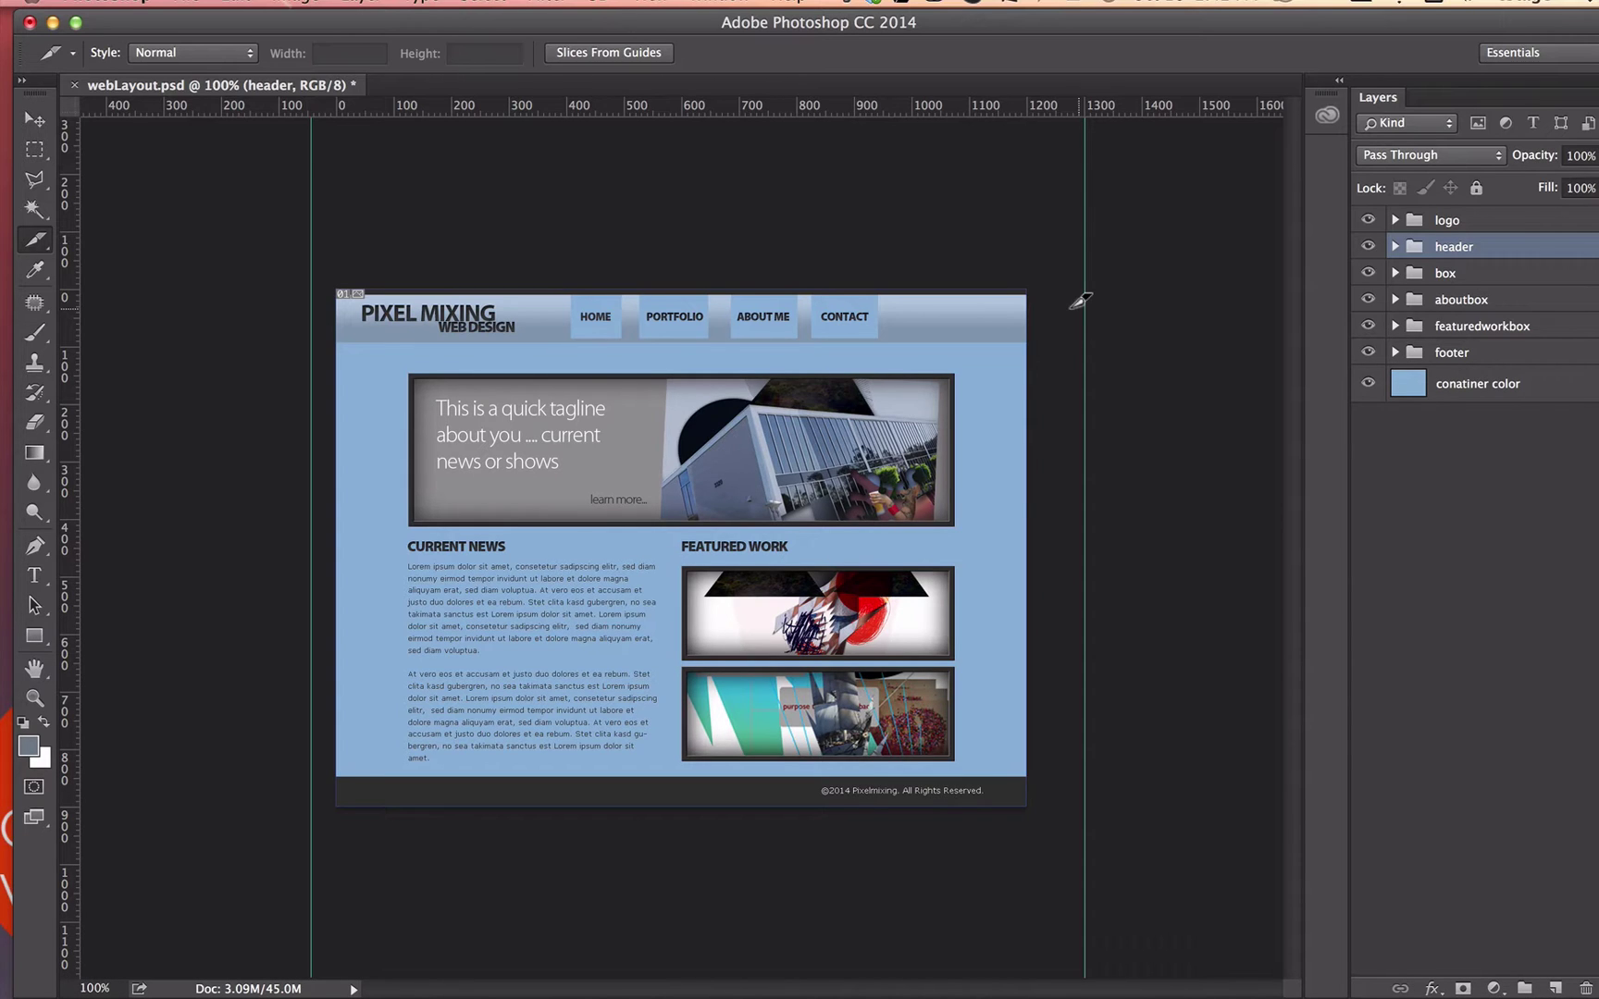
# At 200% zoom, draw a 15 × 93 px slice in the header between the logo and HOME
pyautogui.click(35, 243)
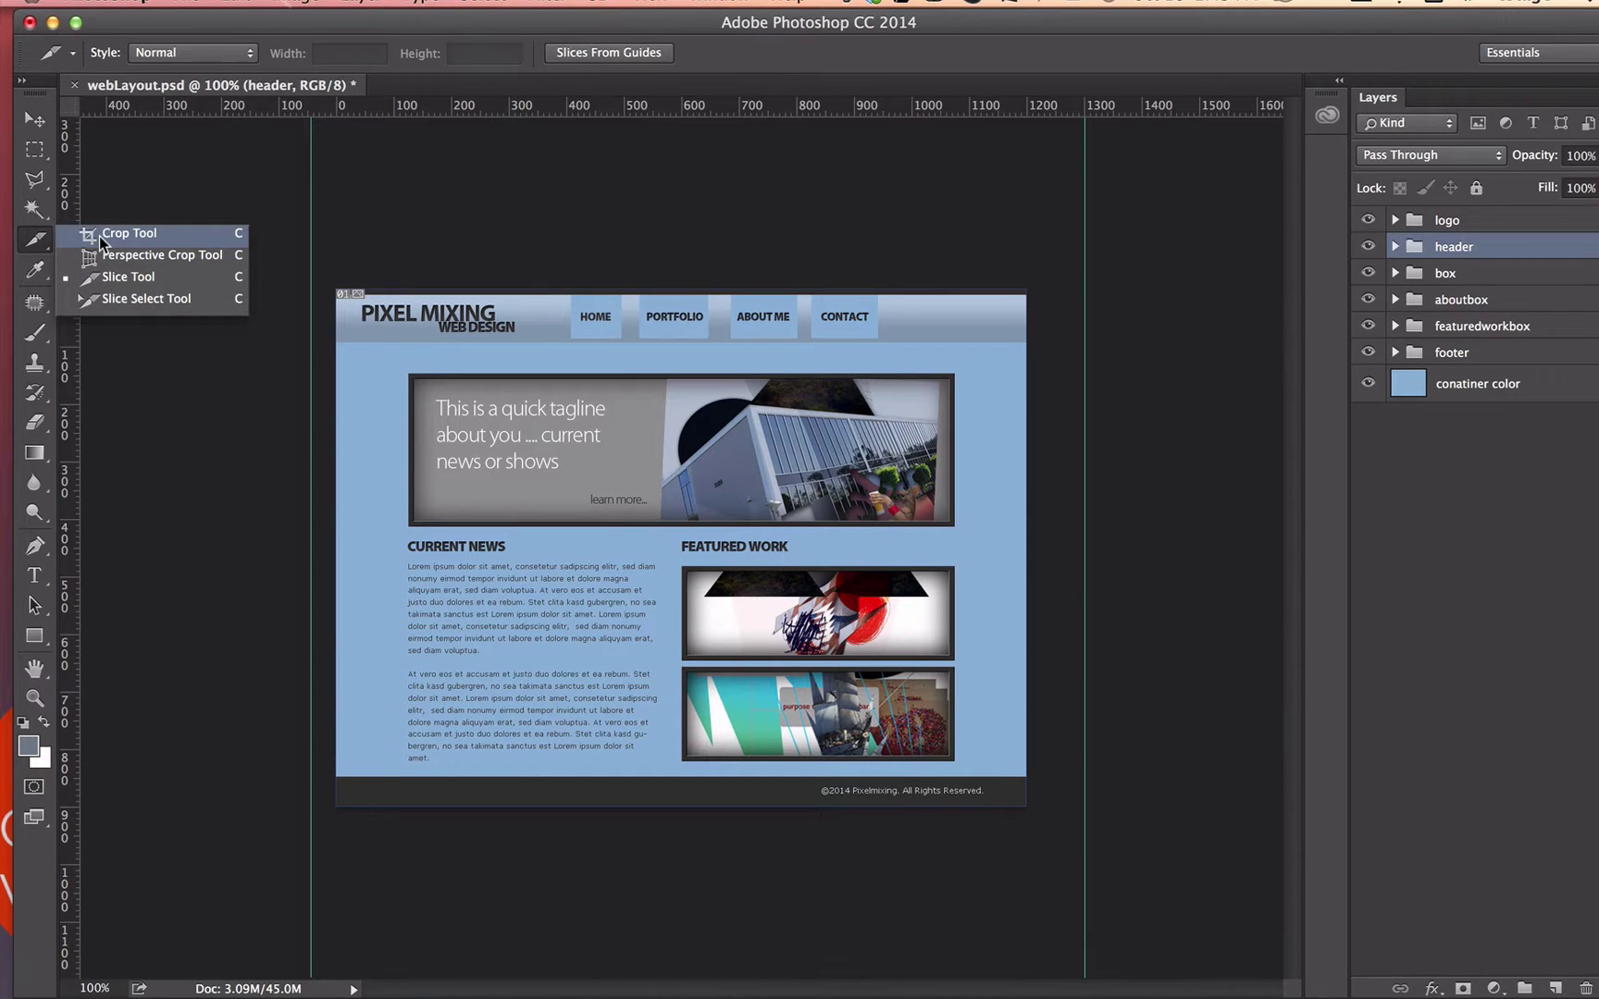
pyautogui.click(113, 276)
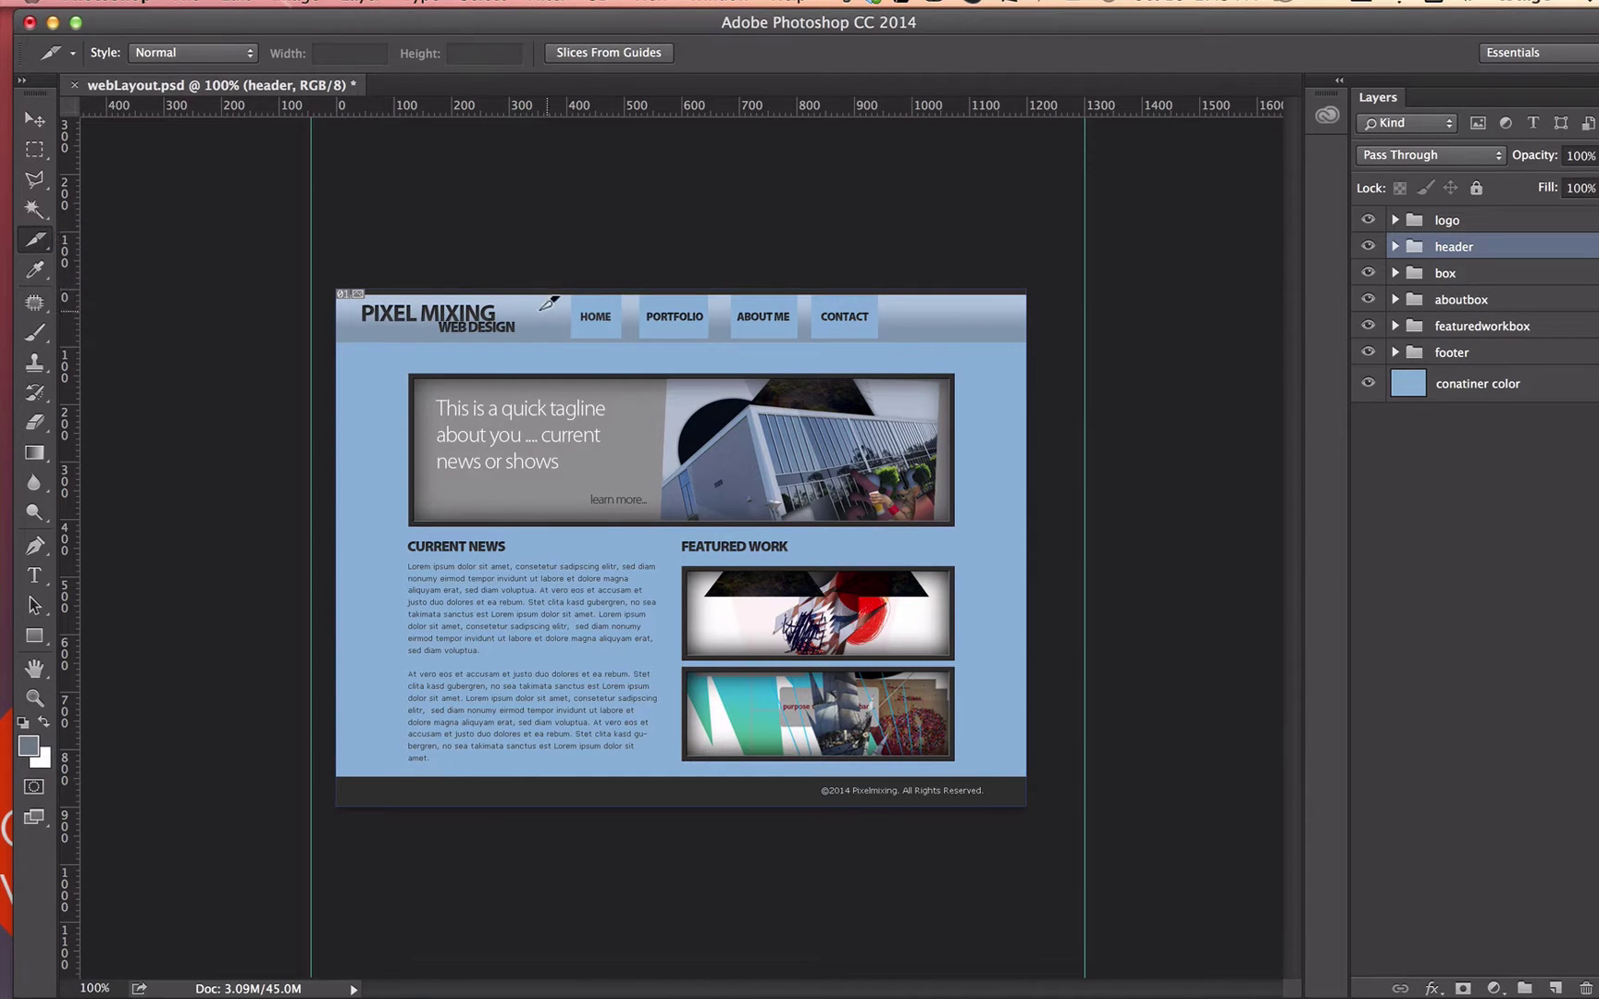
pyautogui.press('super+equal')
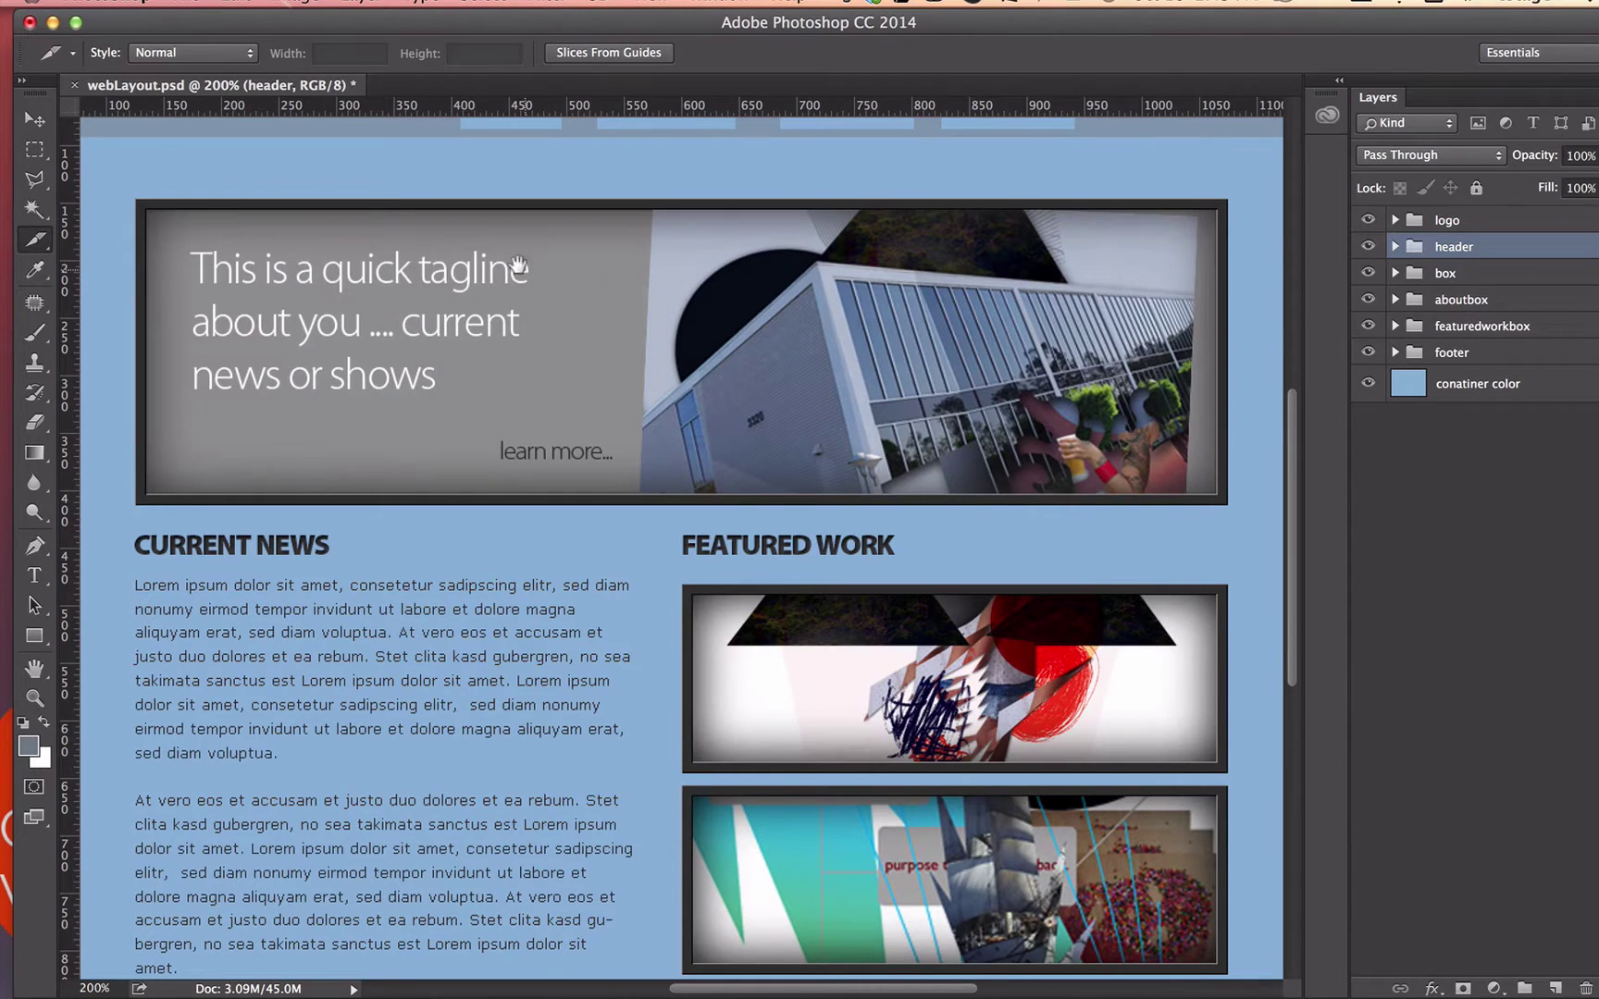
pyautogui.moveTo(513, 269); pyautogui.dragTo(594, 471)
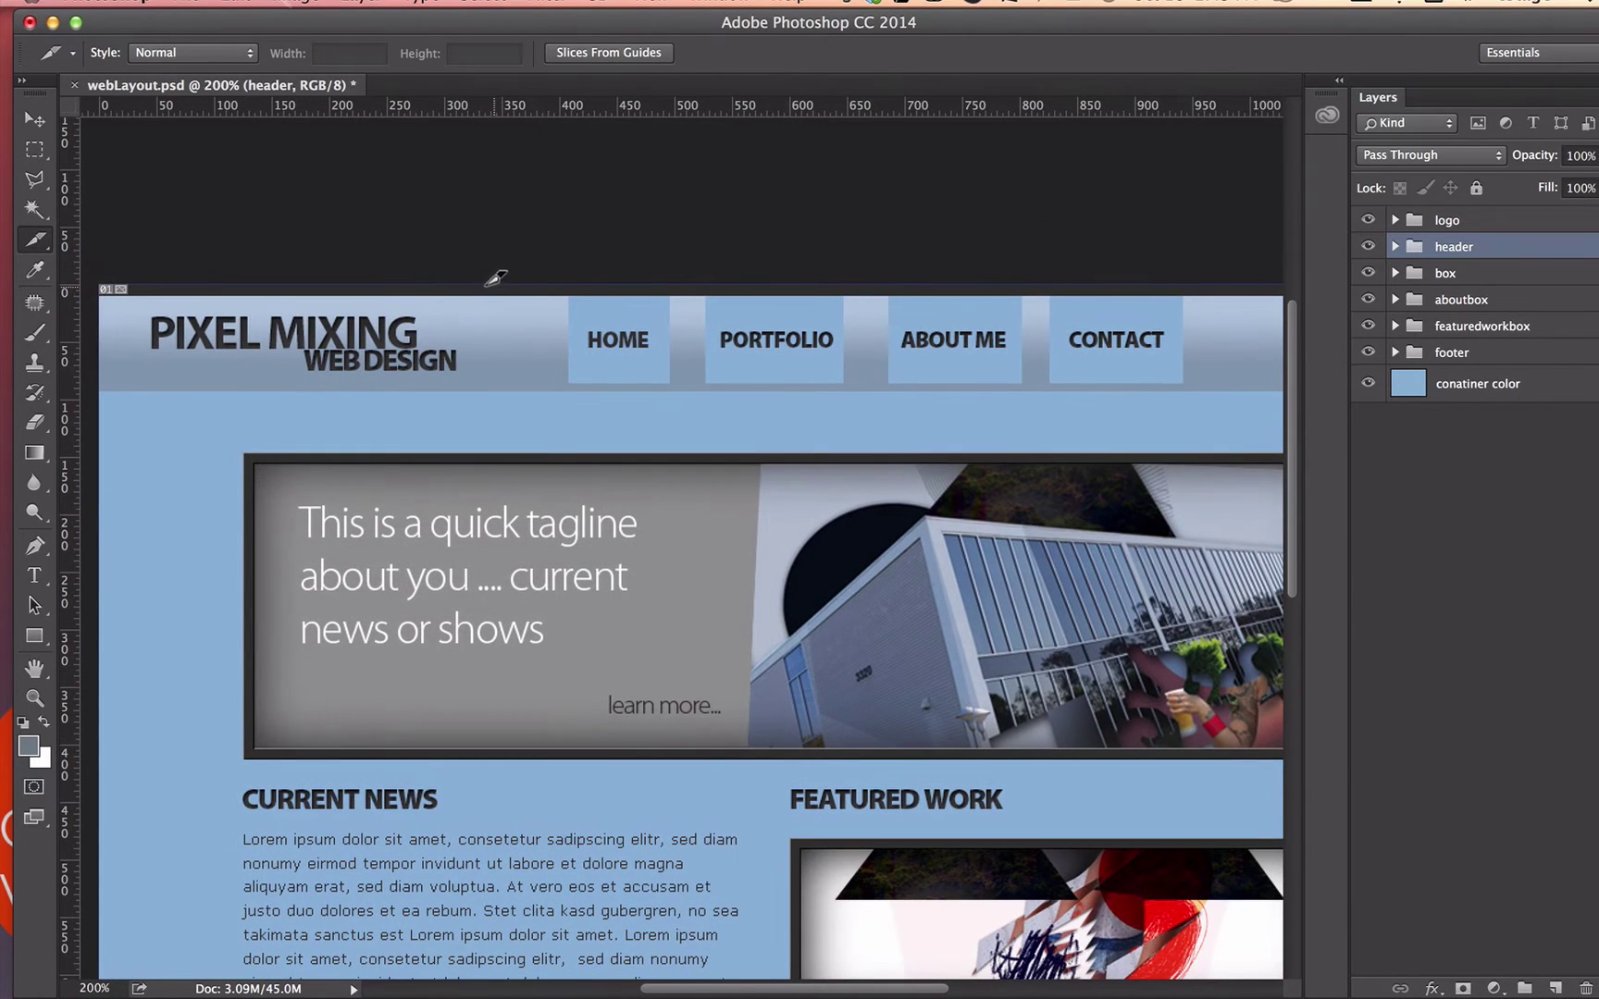
pyautogui.moveTo(491, 285)
pyautogui.mouseDown()
pyautogui.moveTo(533, 366)
pyautogui.moveTo(559, 380)
pyautogui.mouseUp()
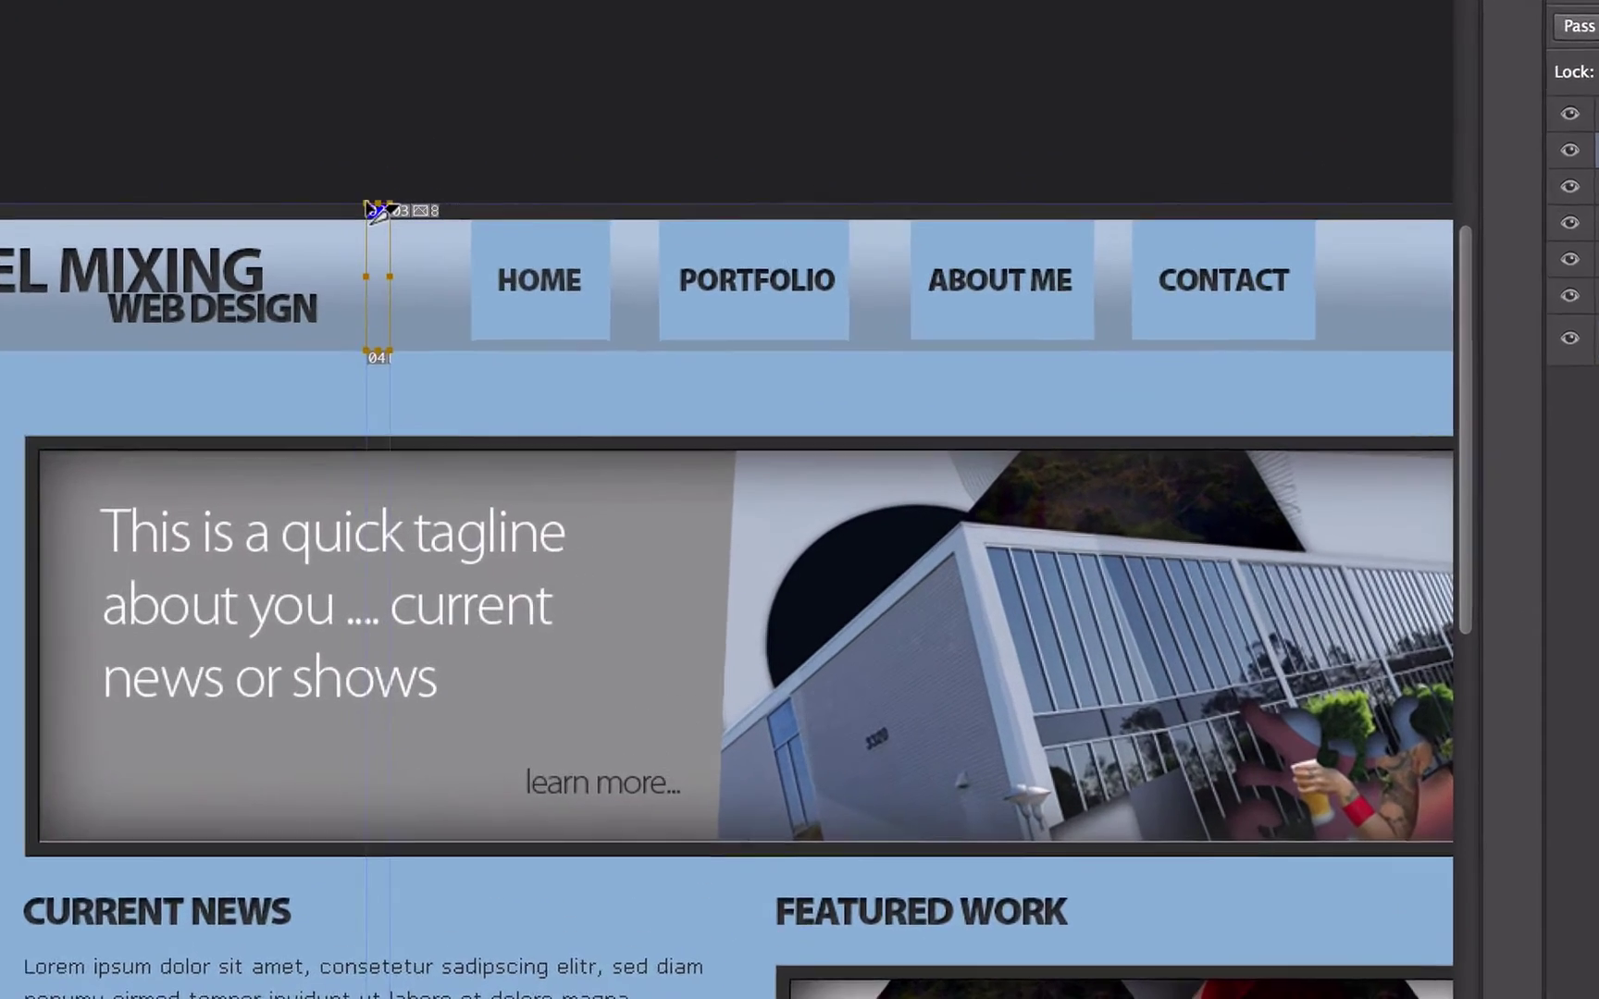
# Name slice 02 'headerBG' in its Slice Options
pyautogui.doubleClick(499, 290)
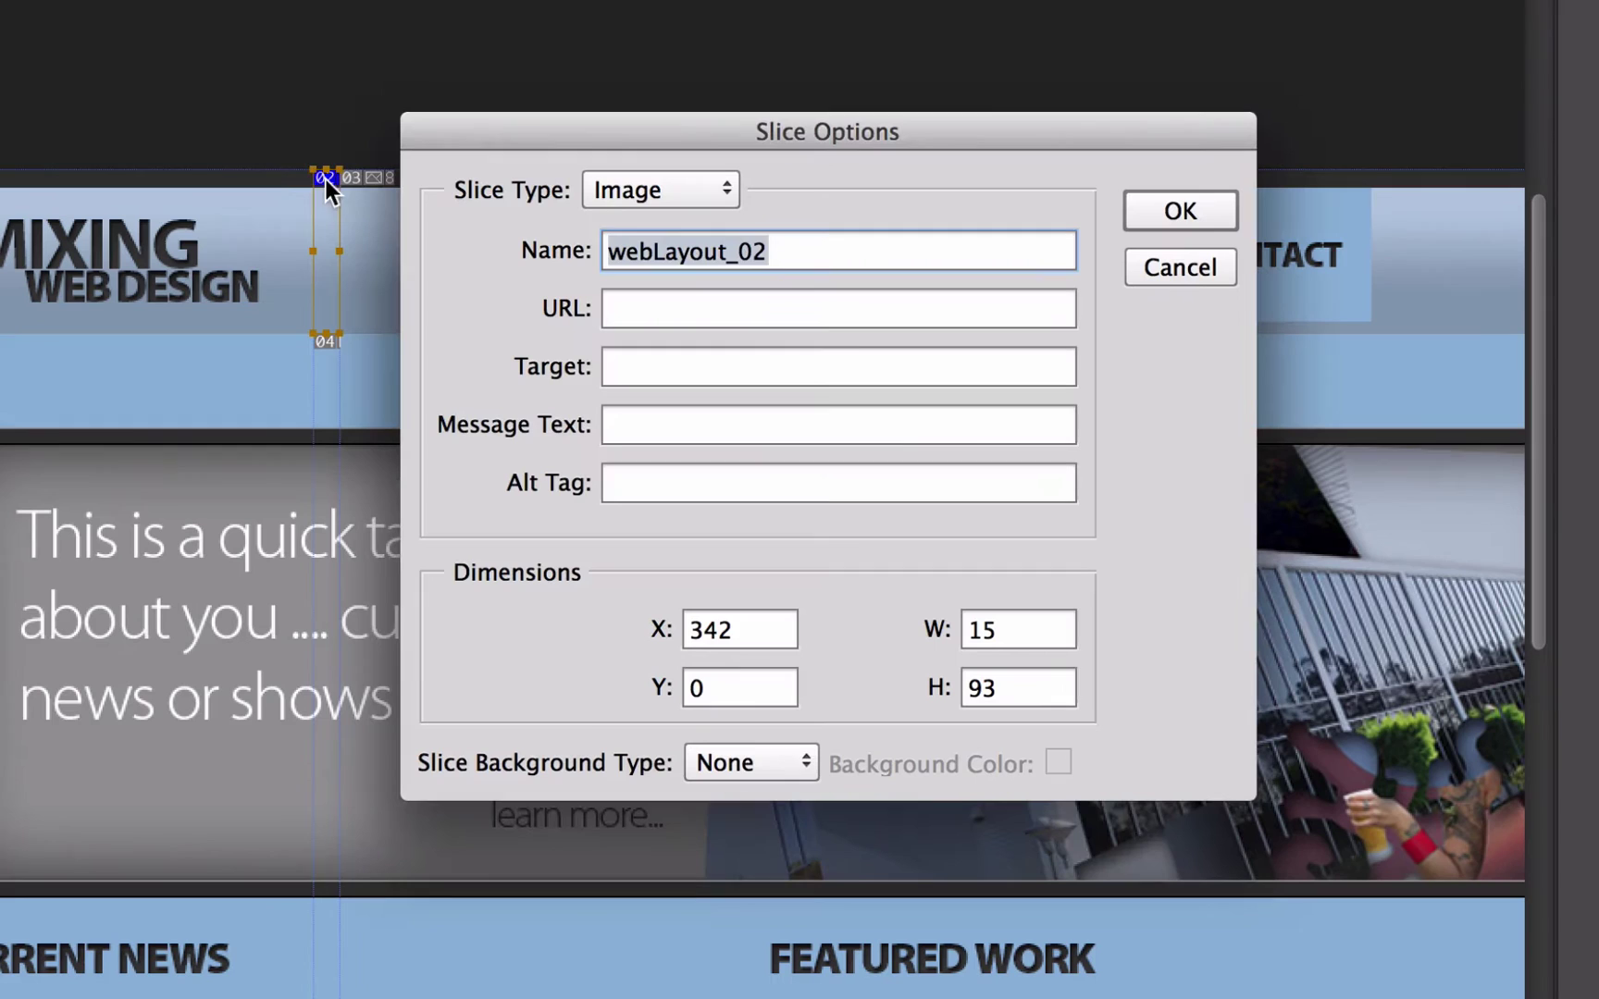
pyautogui.write('he')
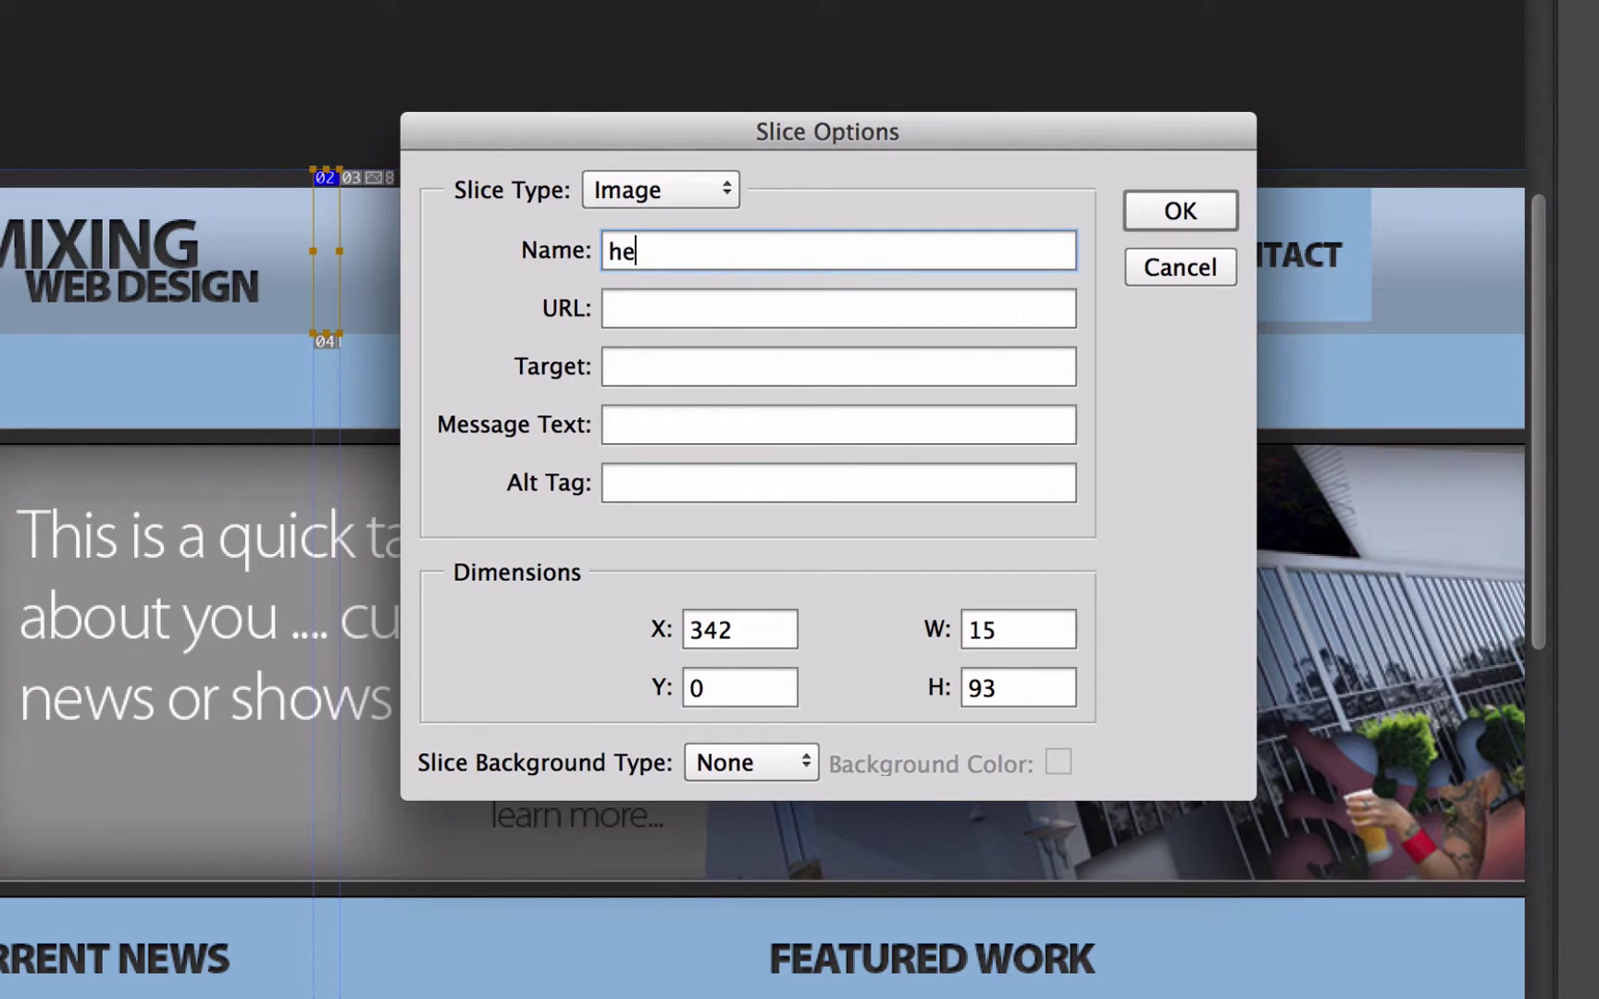
pyautogui.write('aderBG')
pyautogui.click(1200, 218)
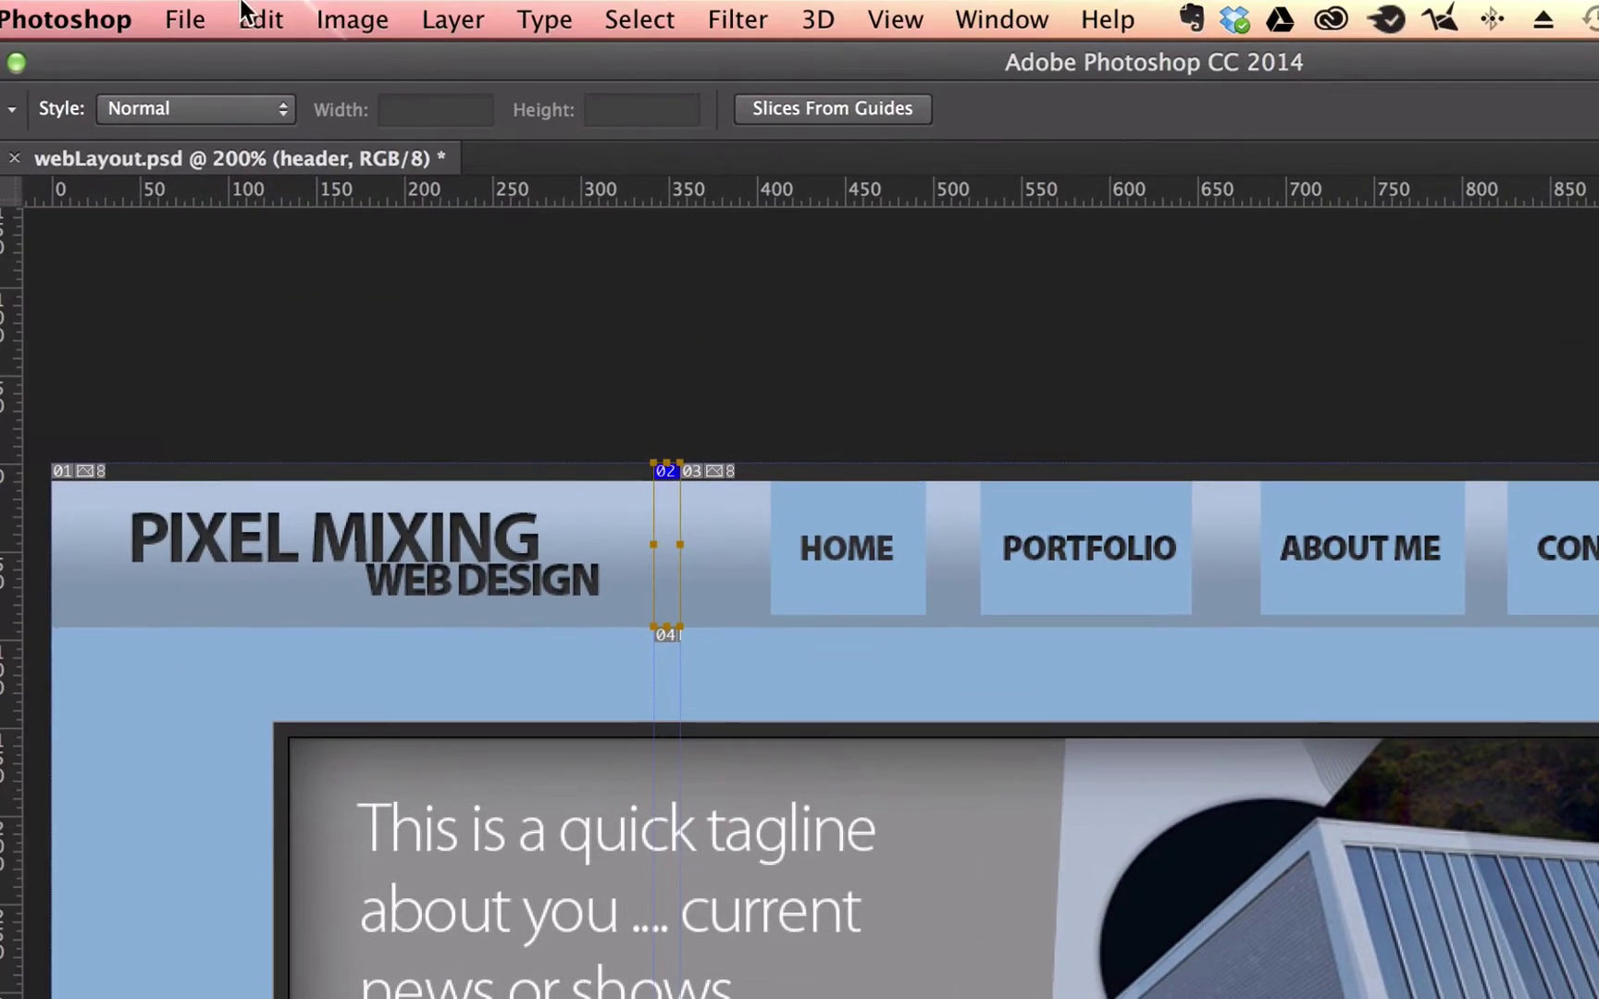
# In Save for Web, set JPEG Maximum quality 100 and go on to choose a save location
pyautogui.click(185, 19)
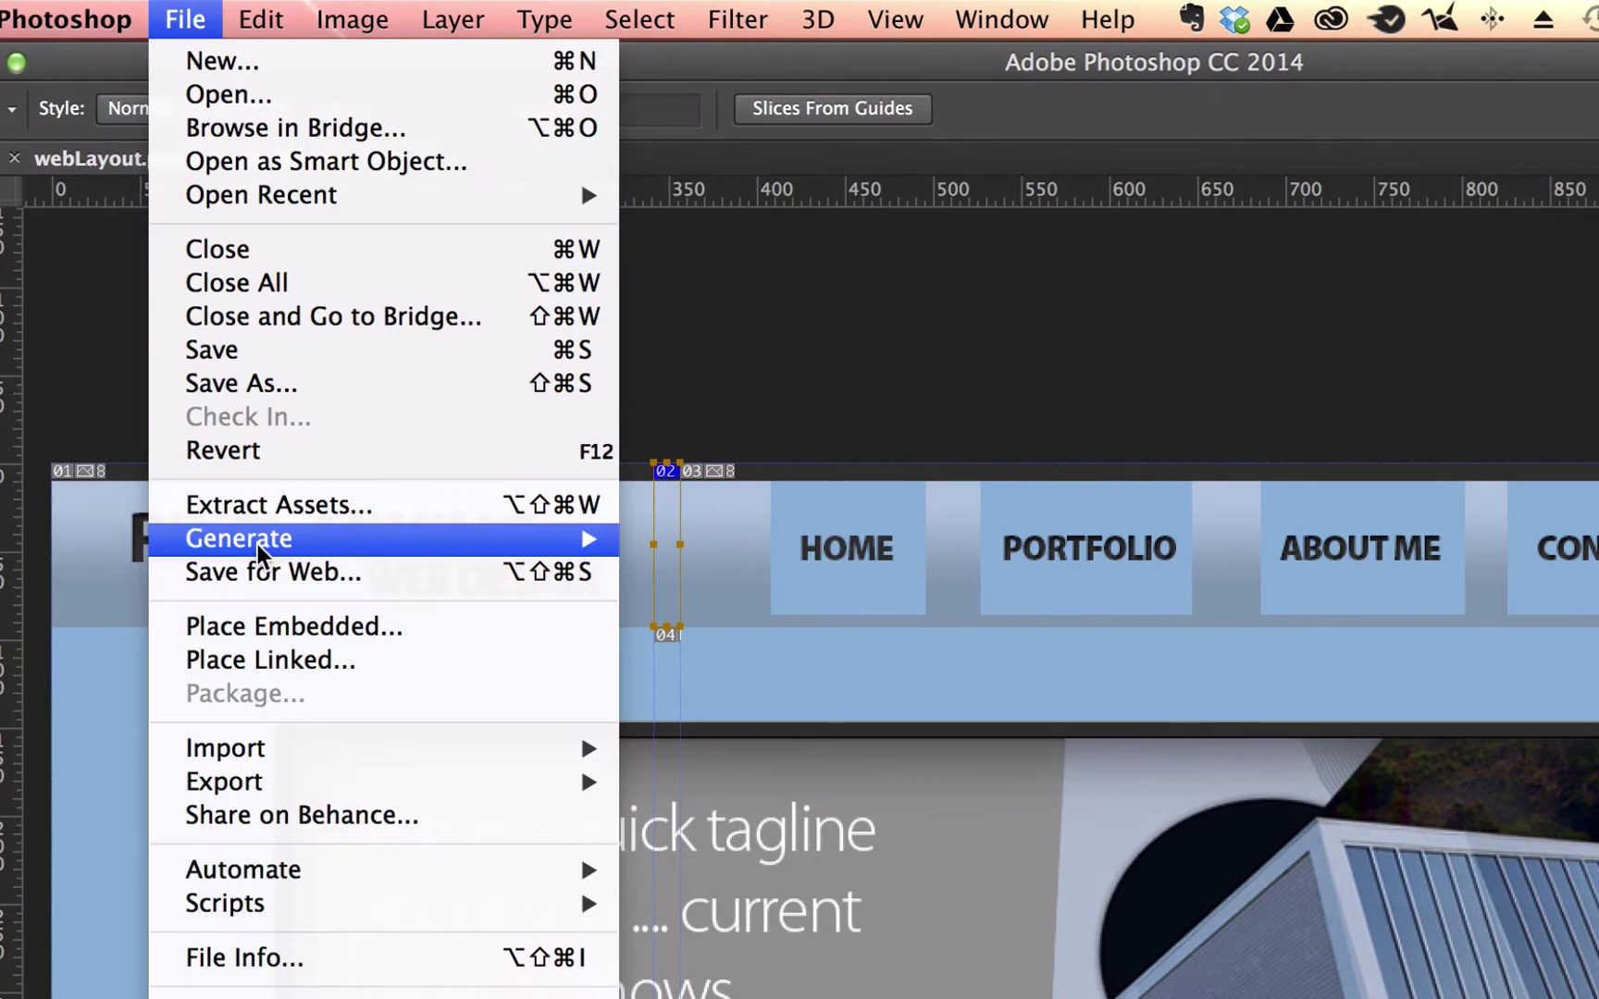
pyautogui.click(262, 571)
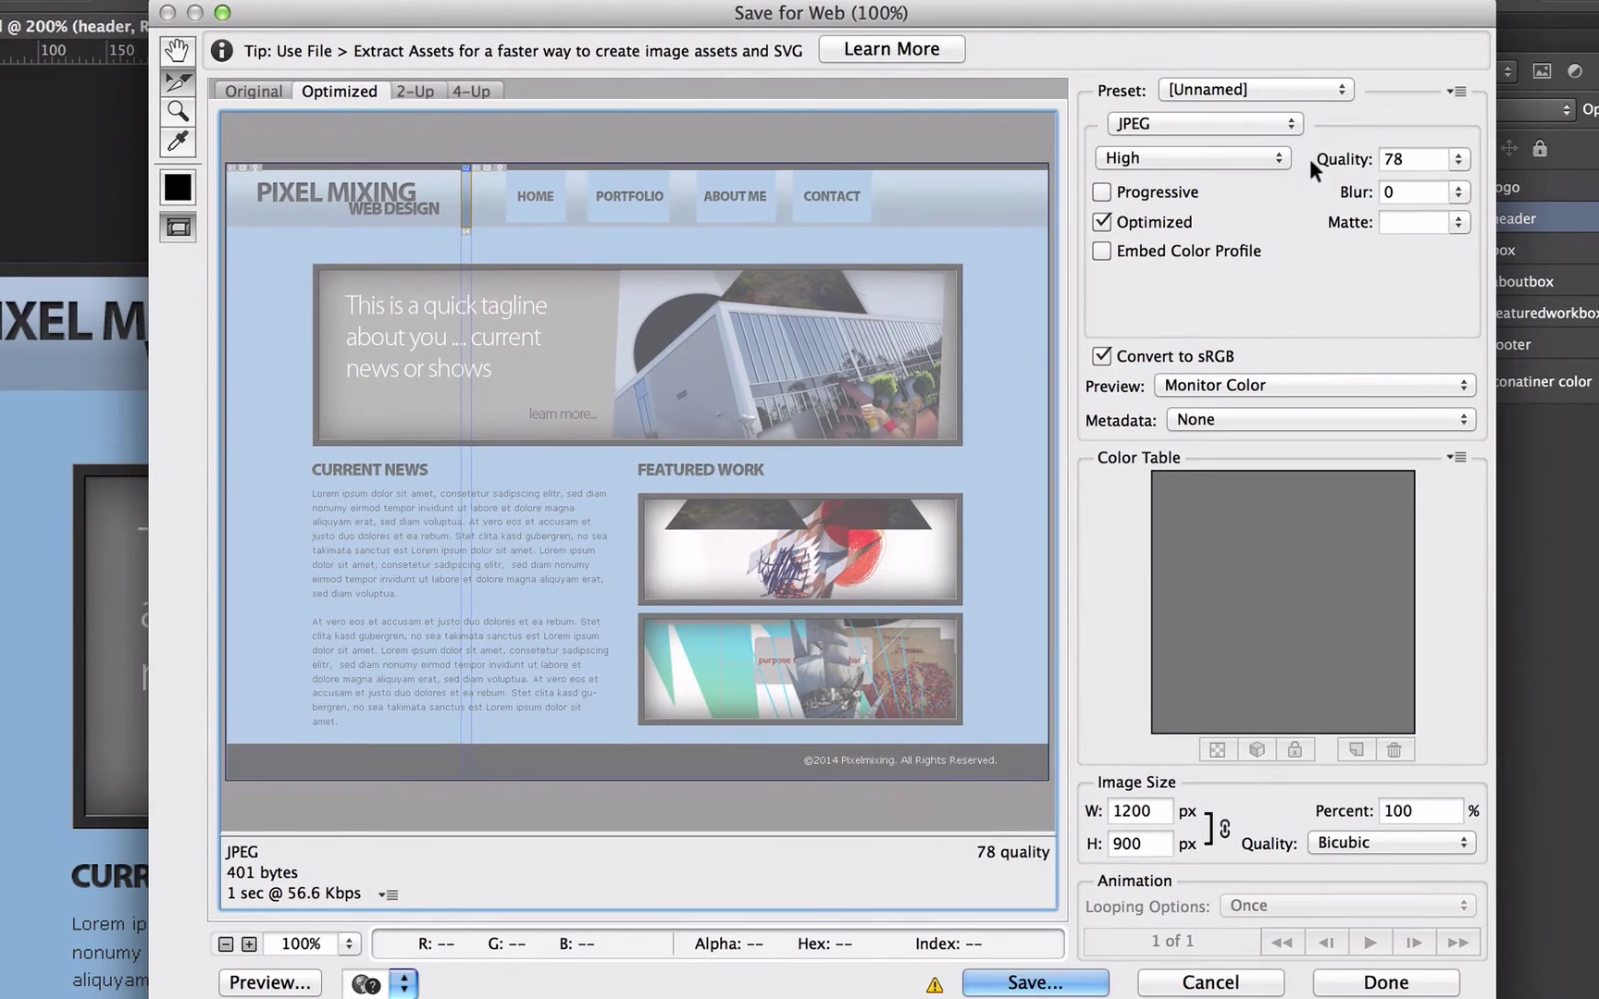
pyautogui.moveTo(1314, 159); pyautogui.dragTo(1455, 151)
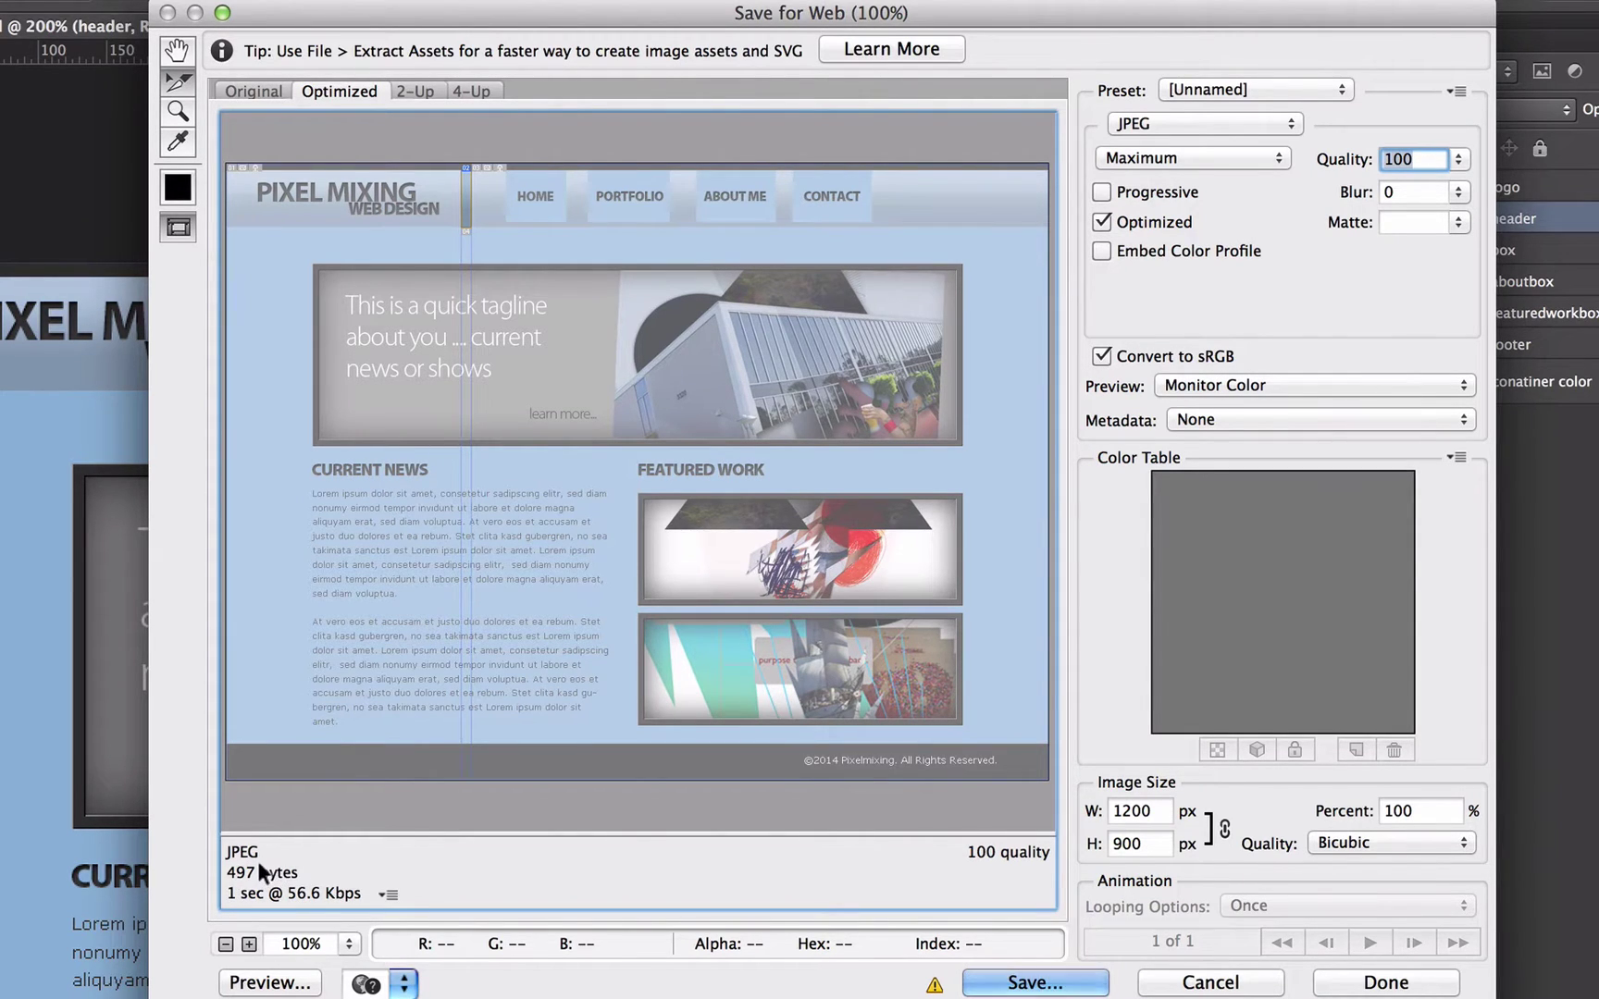
pyautogui.click(1025, 981)
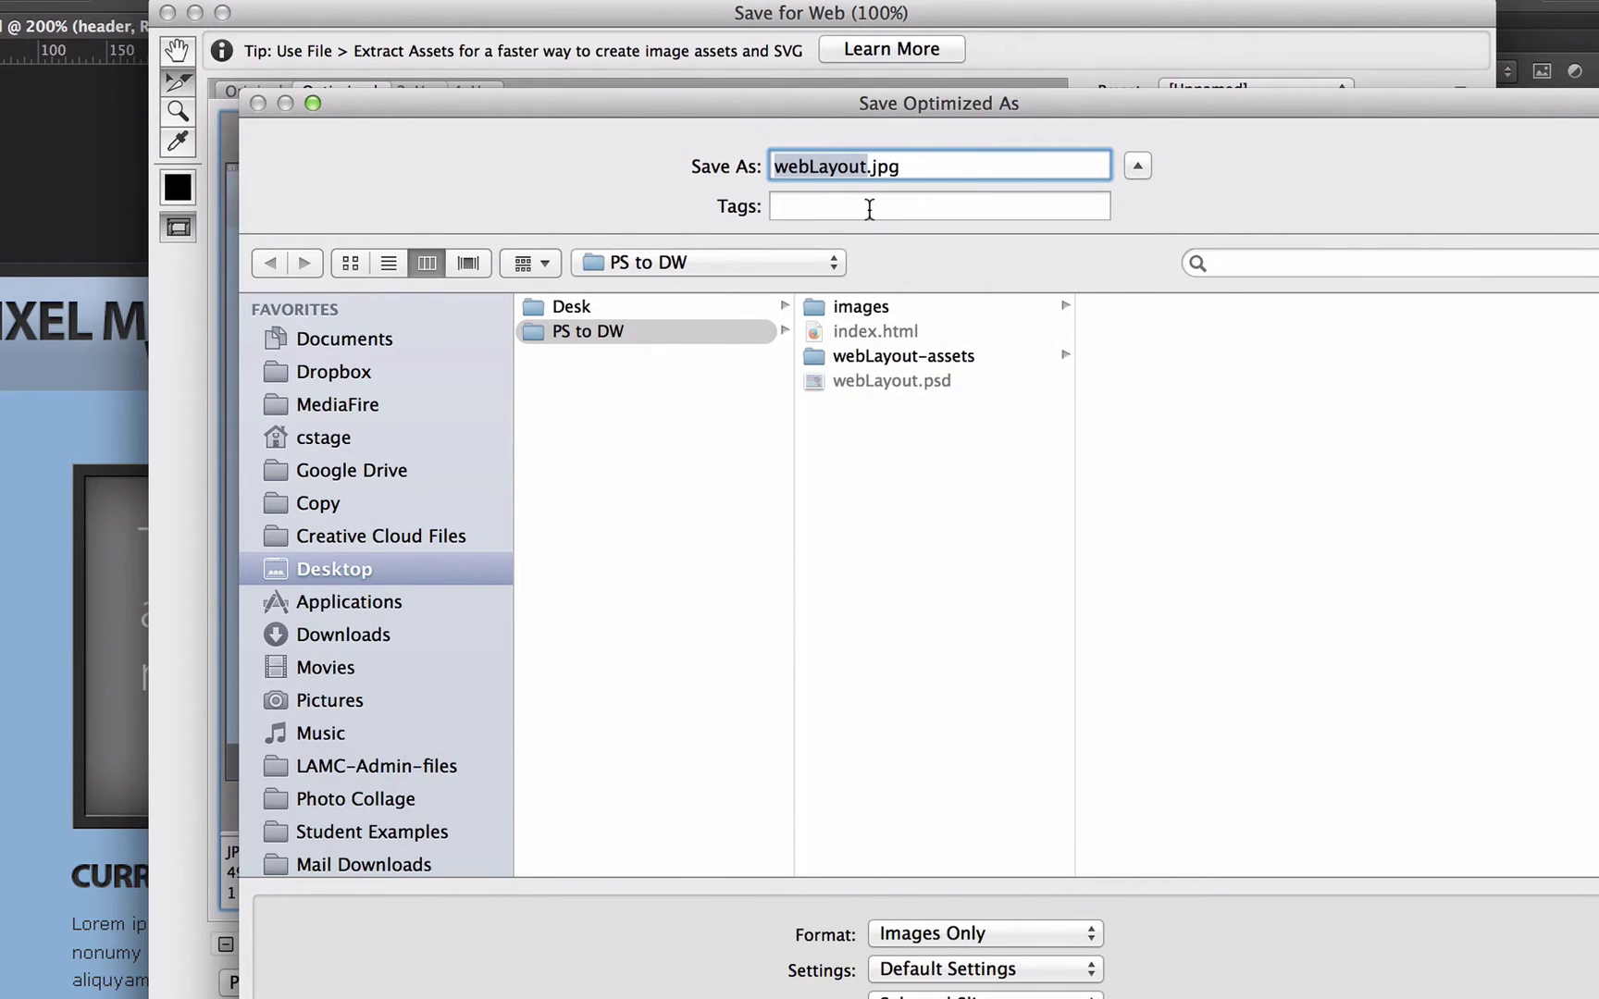
# Save only the selected headerBG slice as a JPEG into the PS to DW folder
pyautogui.moveTo(855, 94); pyautogui.dragTo(674, 0)
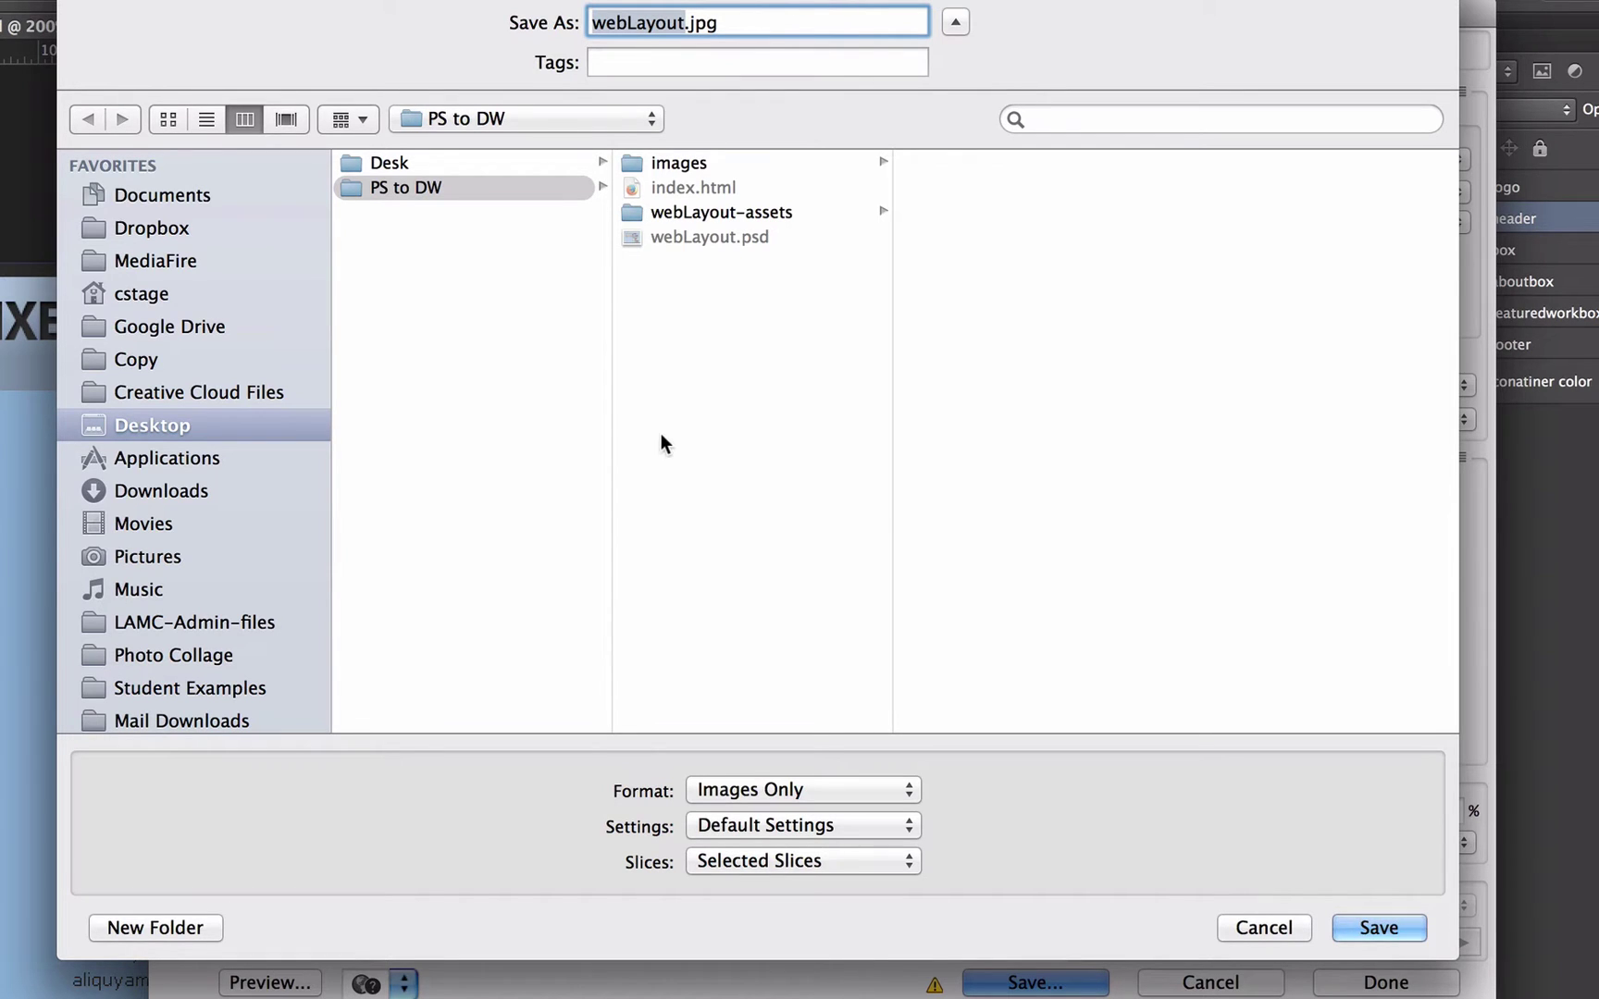
pyautogui.click(354, 190)
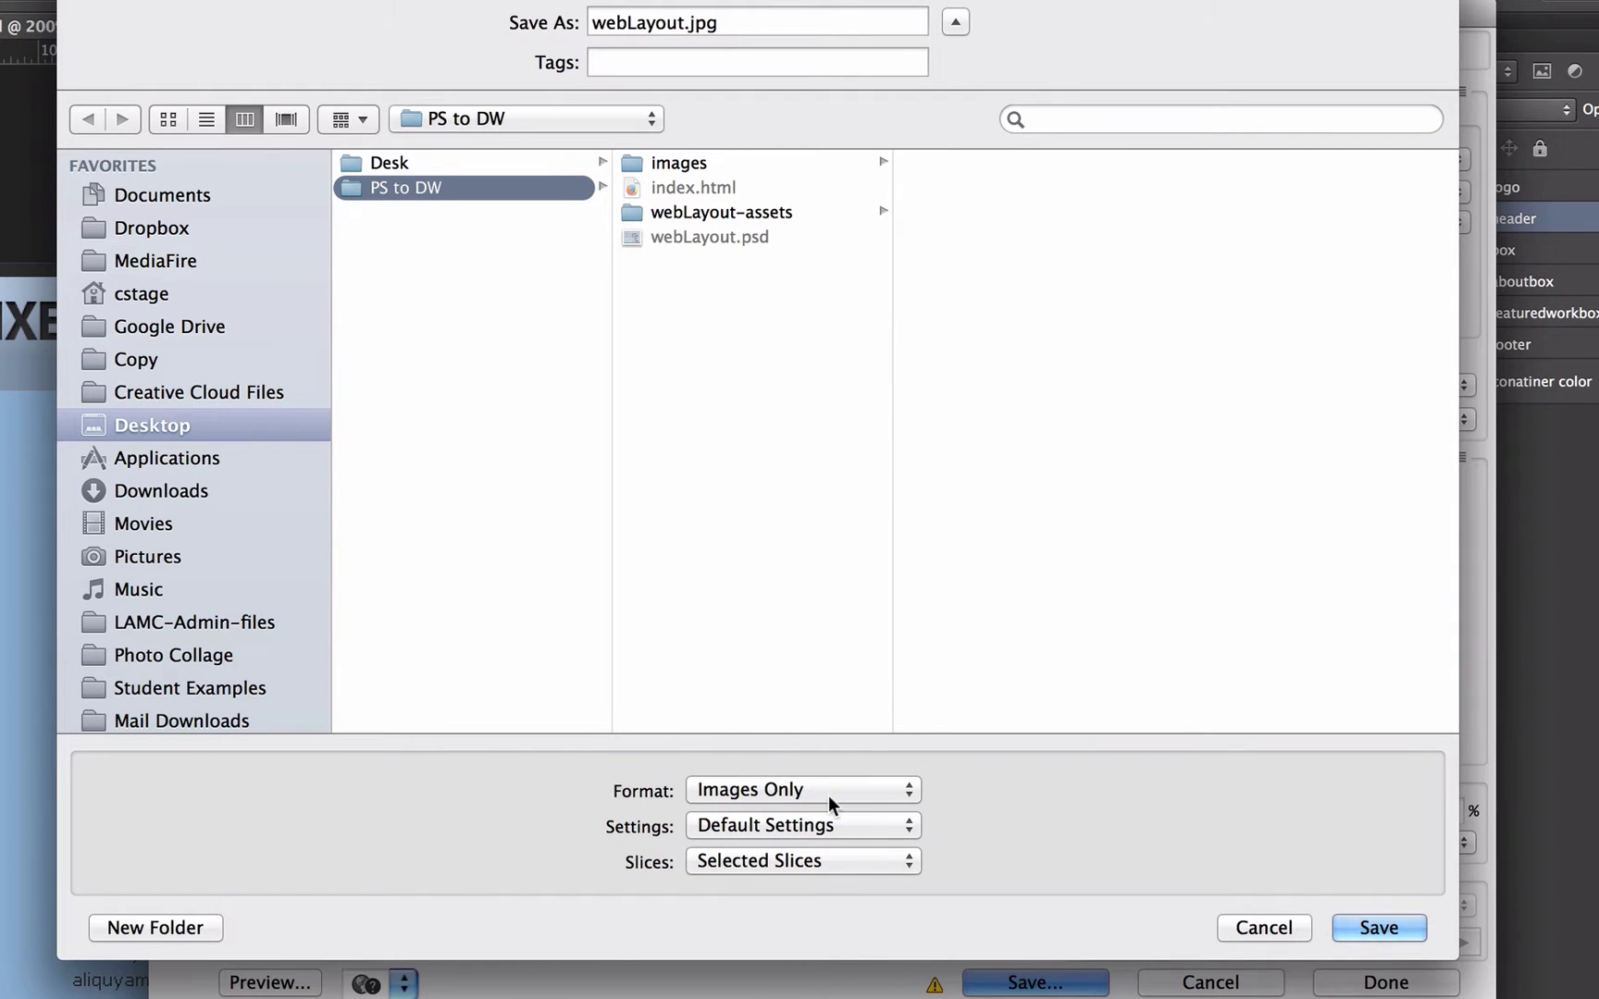
pyautogui.click(751, 863)
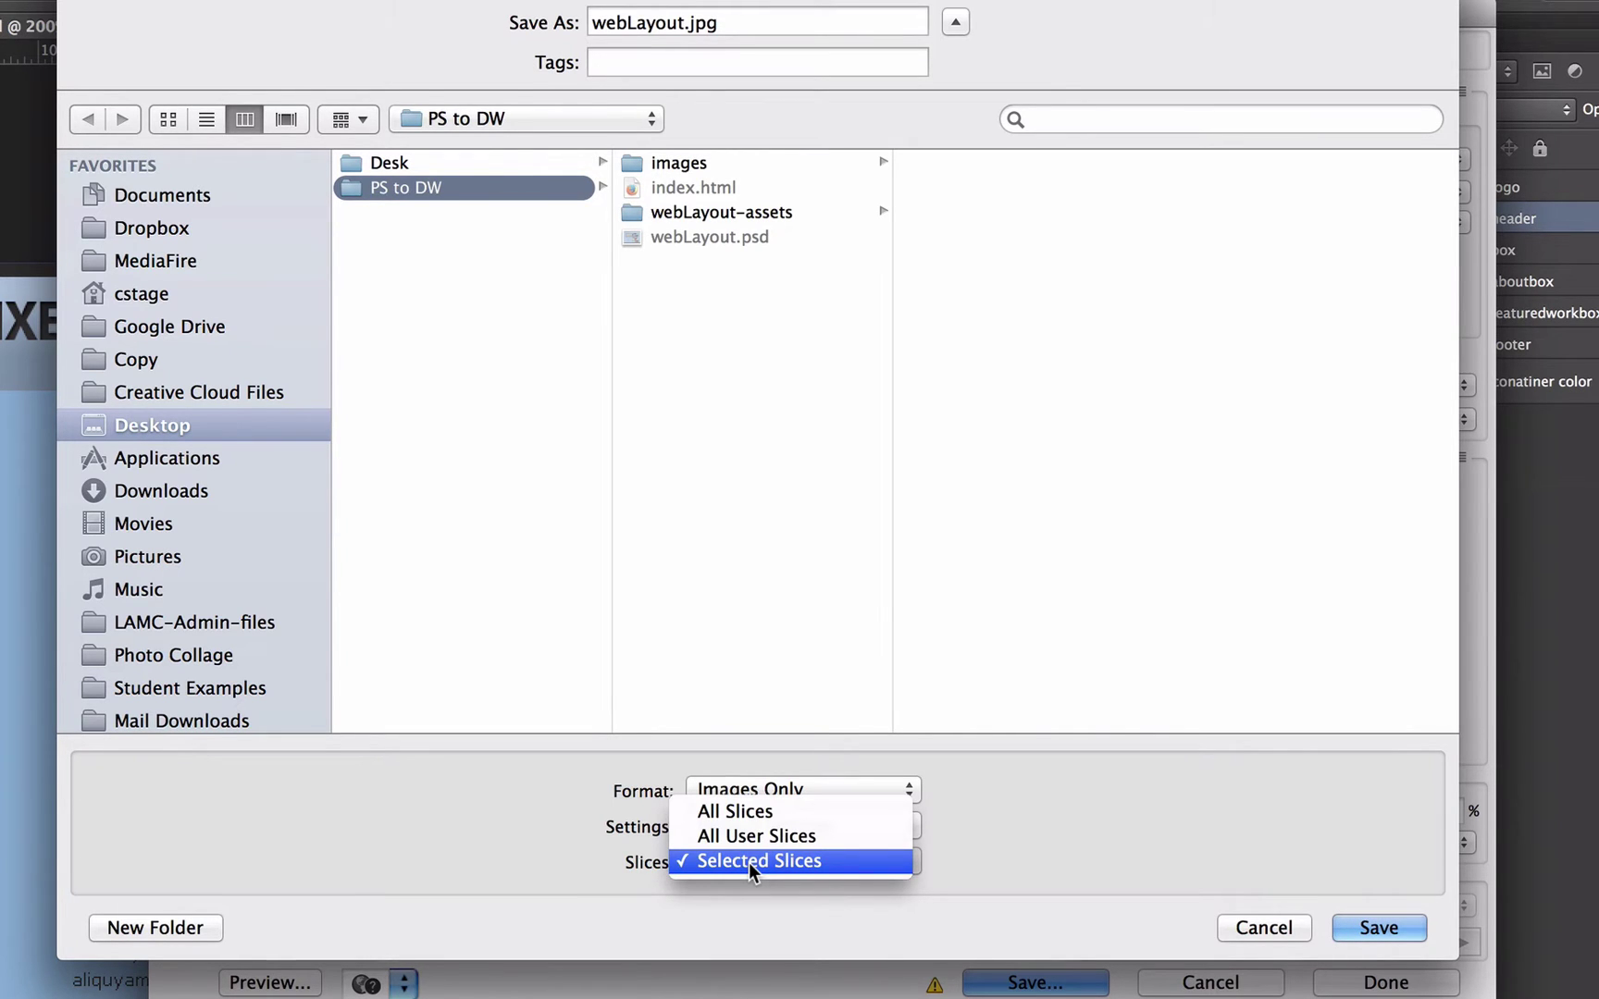
pyautogui.click(1003, 860)
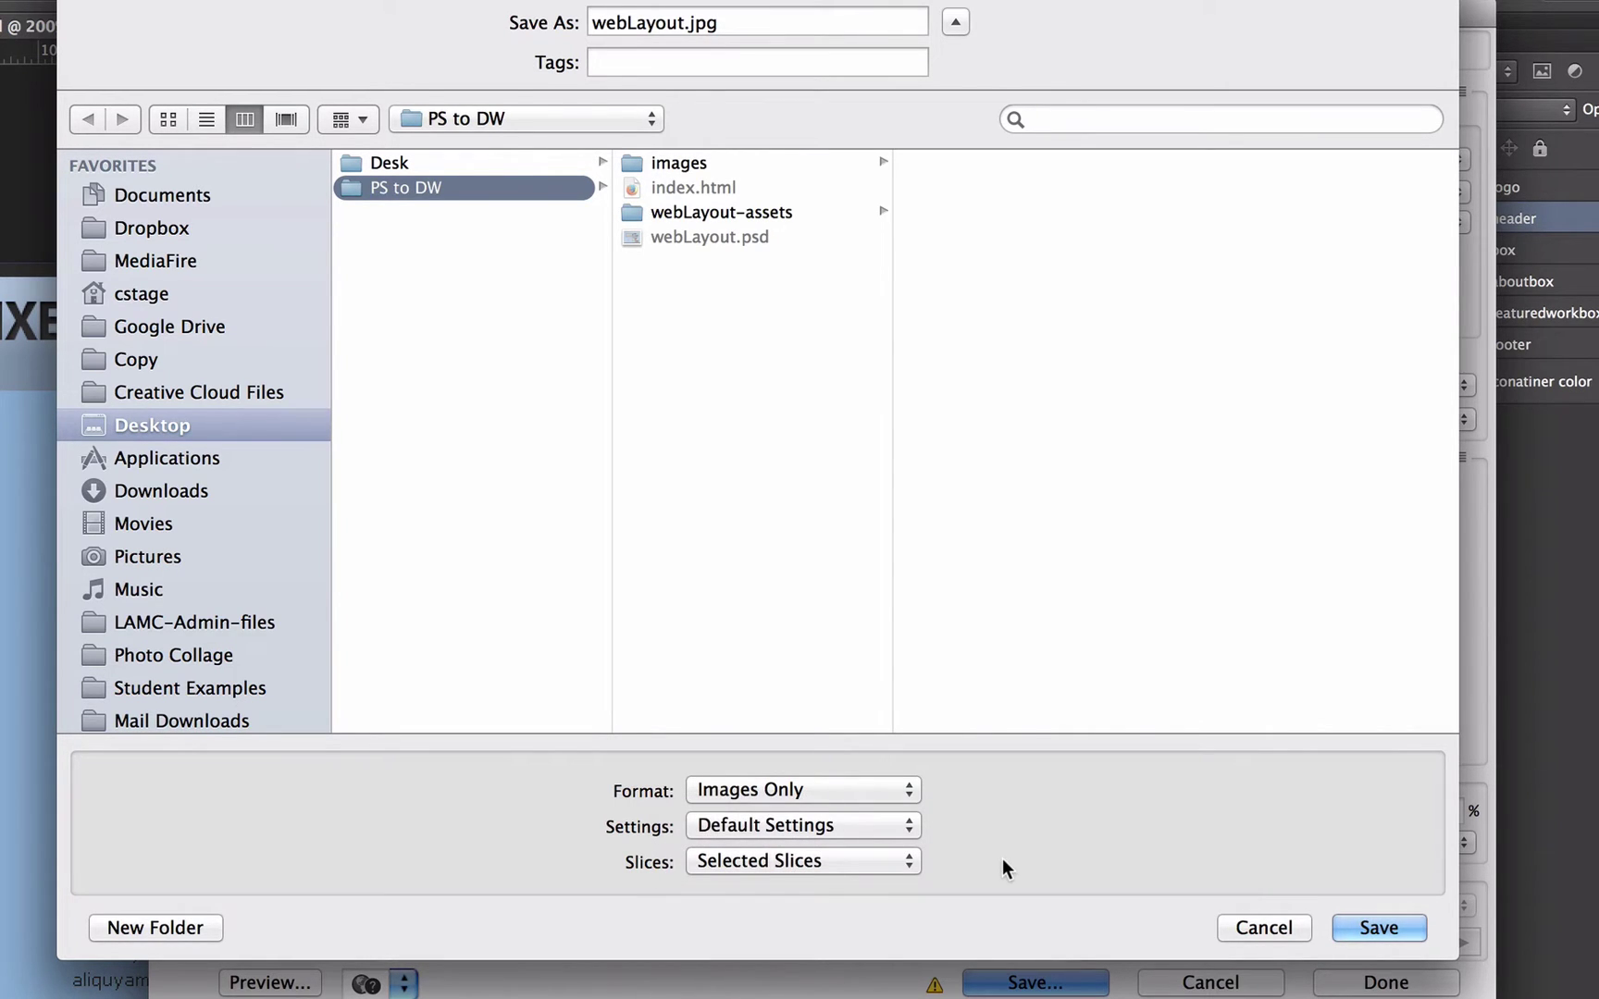
pyautogui.moveTo(504, 97); pyautogui.dragTo(1146, 195)
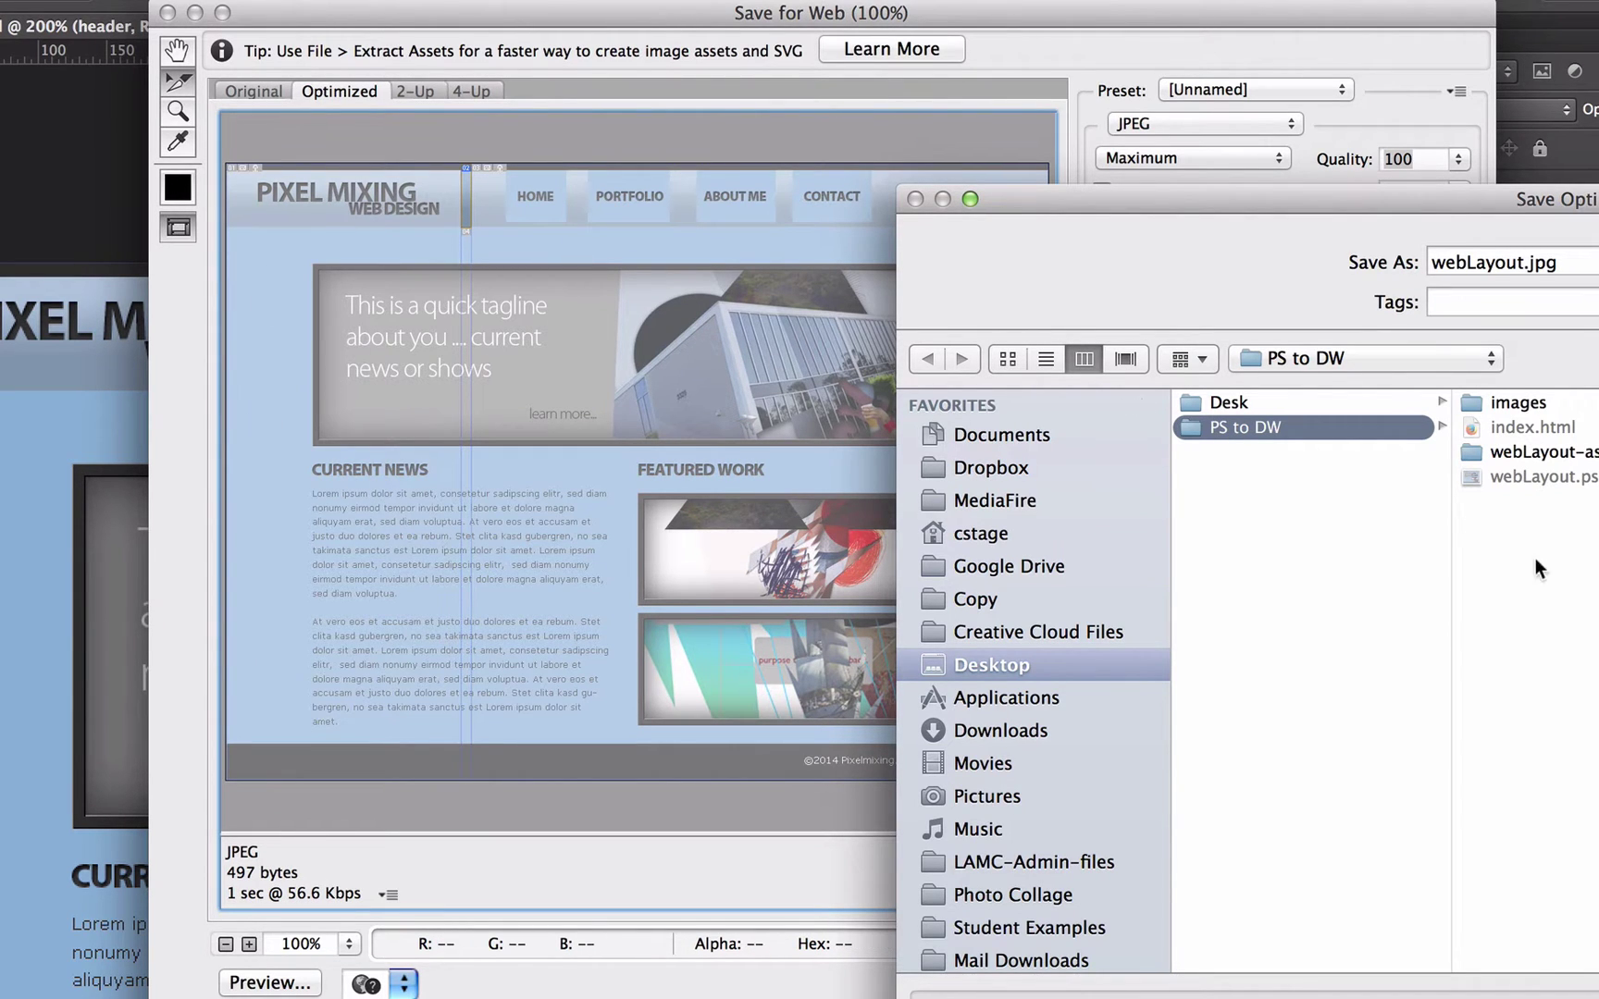
pyautogui.moveTo(1344, 199); pyautogui.dragTo(476, 0)
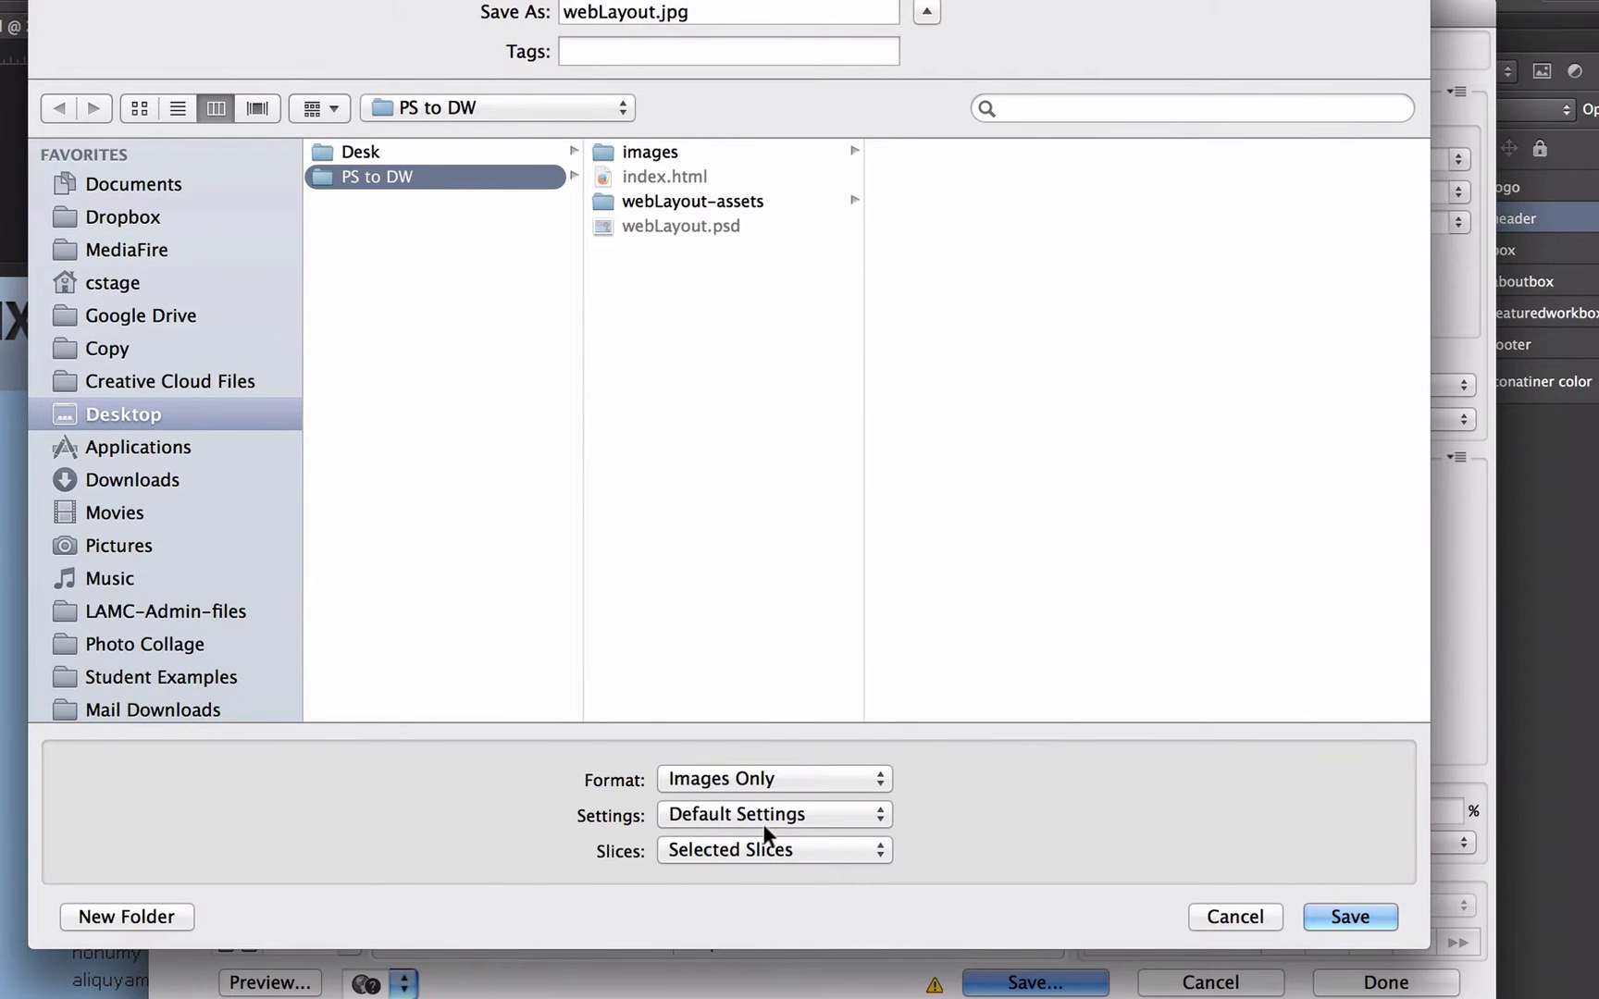
pyautogui.click(1348, 917)
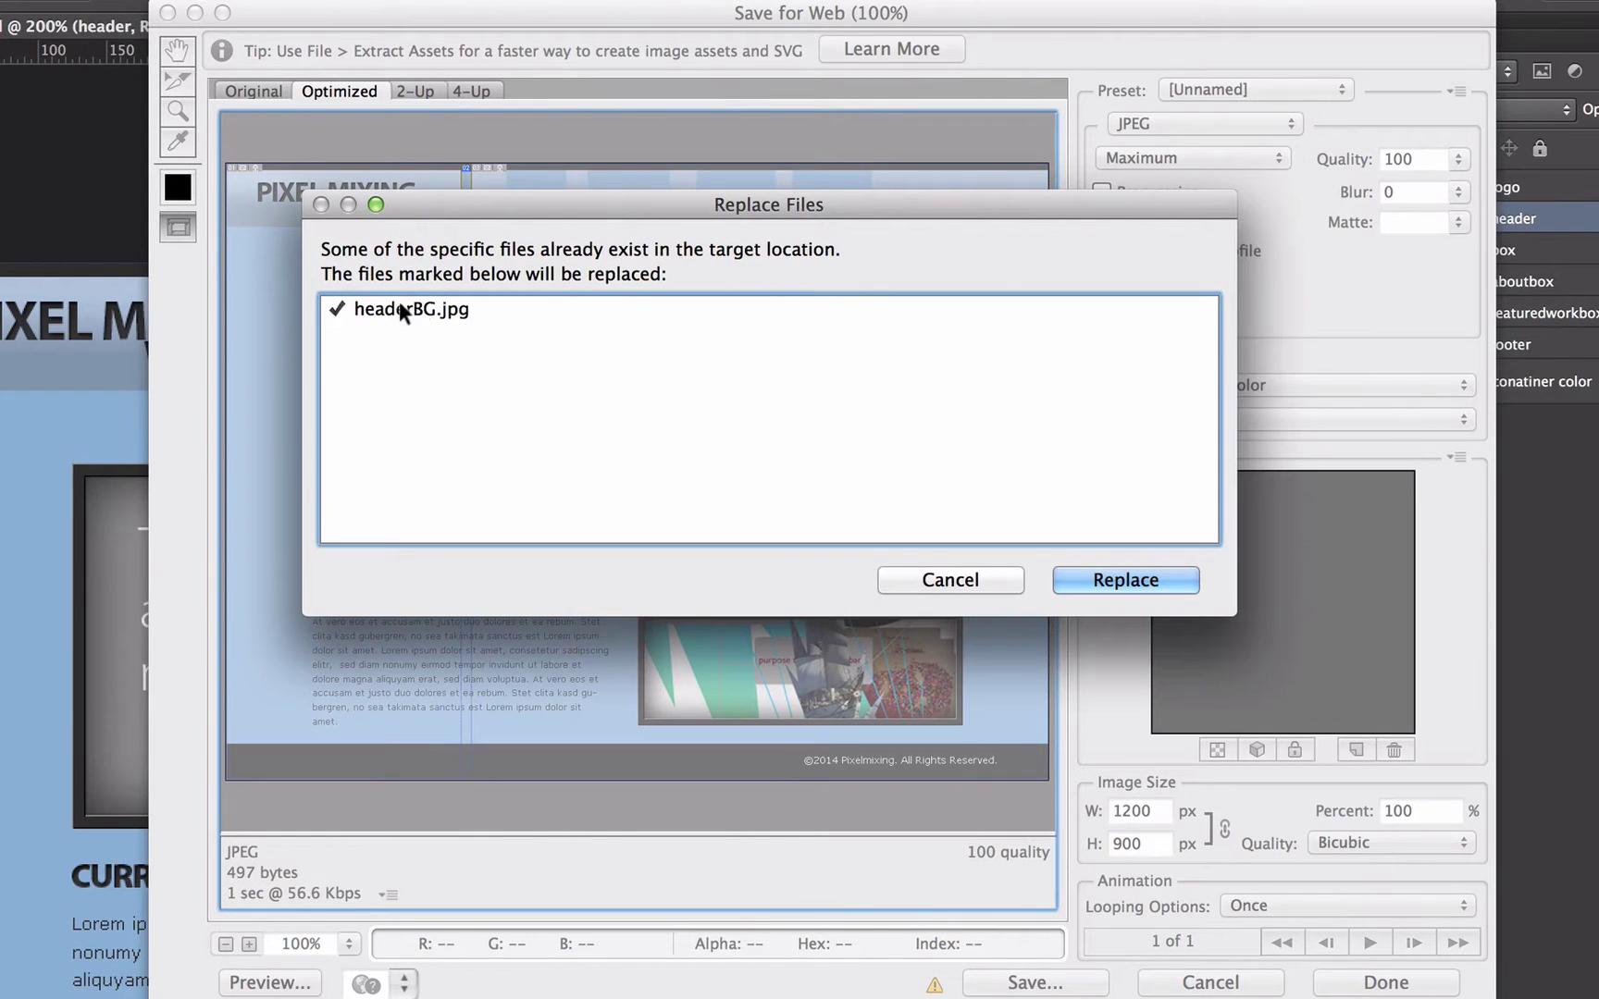
pyautogui.click(1092, 579)
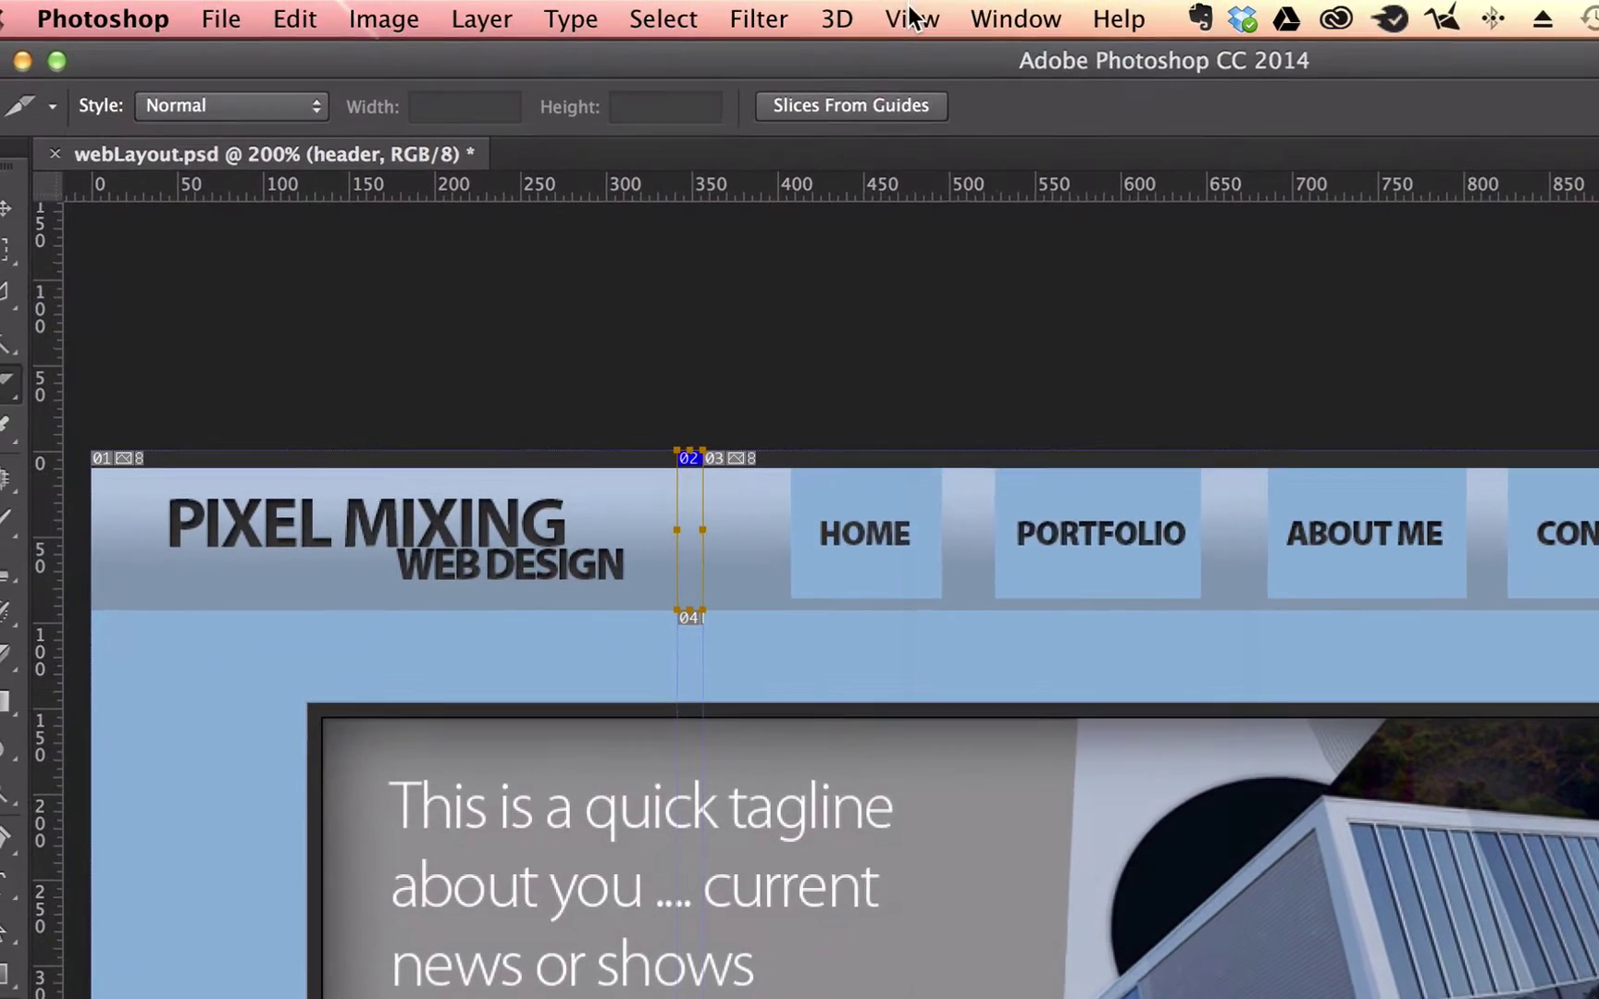
# Clear all drawn slices with View > Clear Slices, then select the Move tool
pyautogui.click(912, 18)
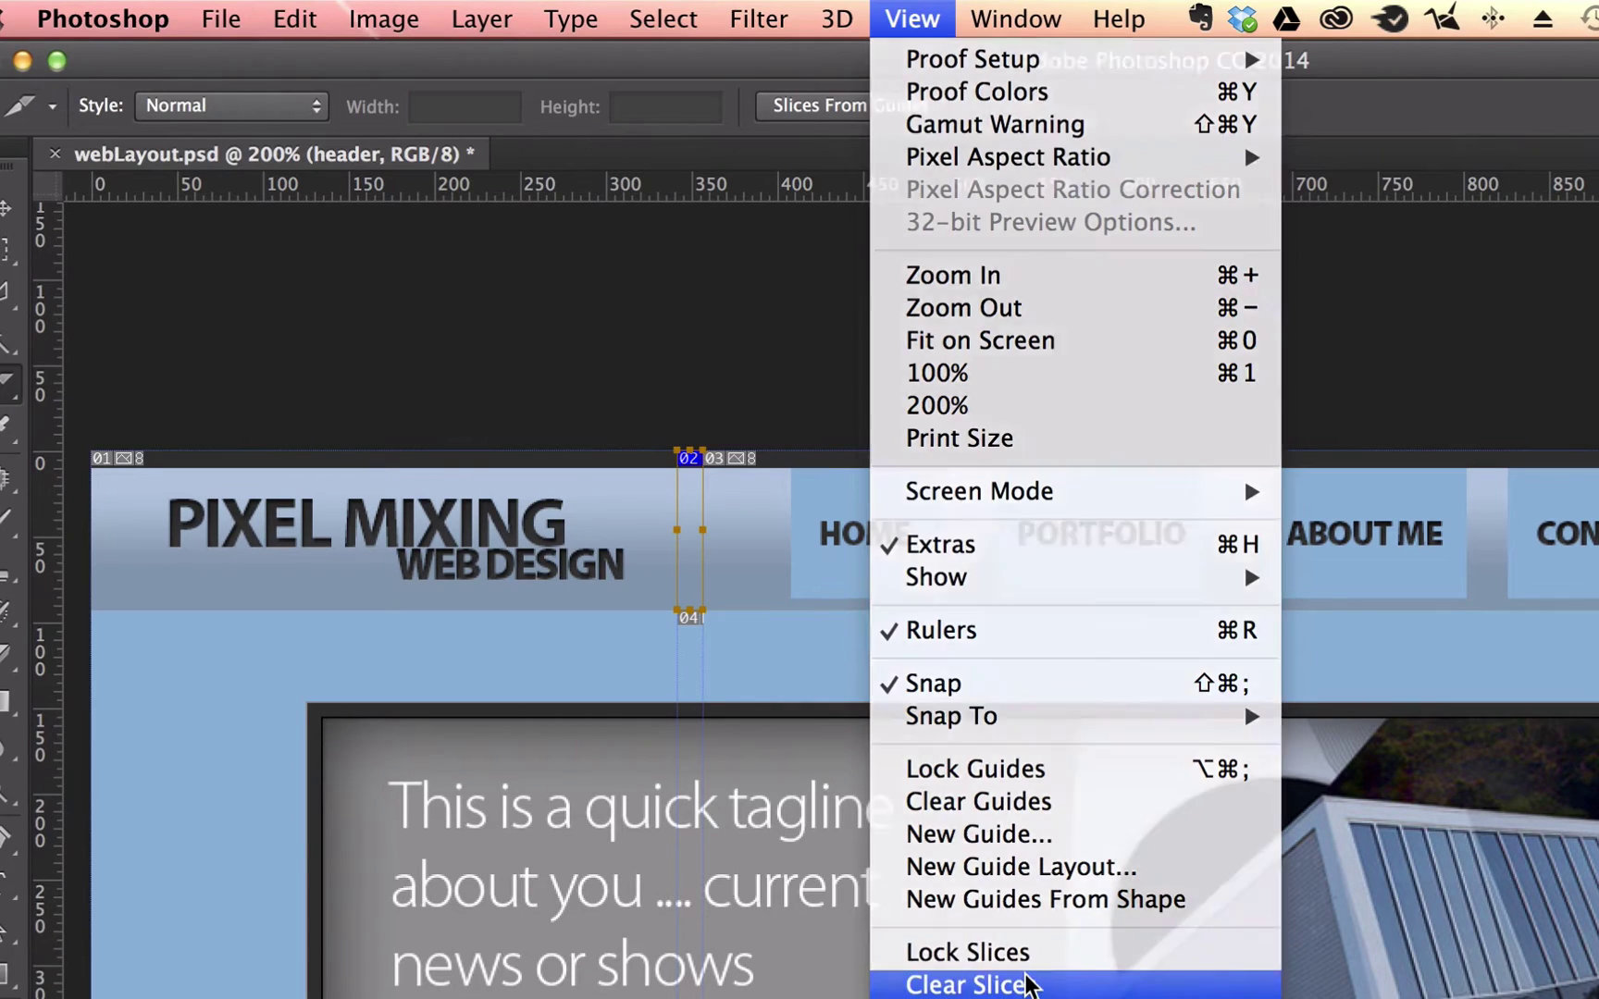
pyautogui.click(1088, 983)
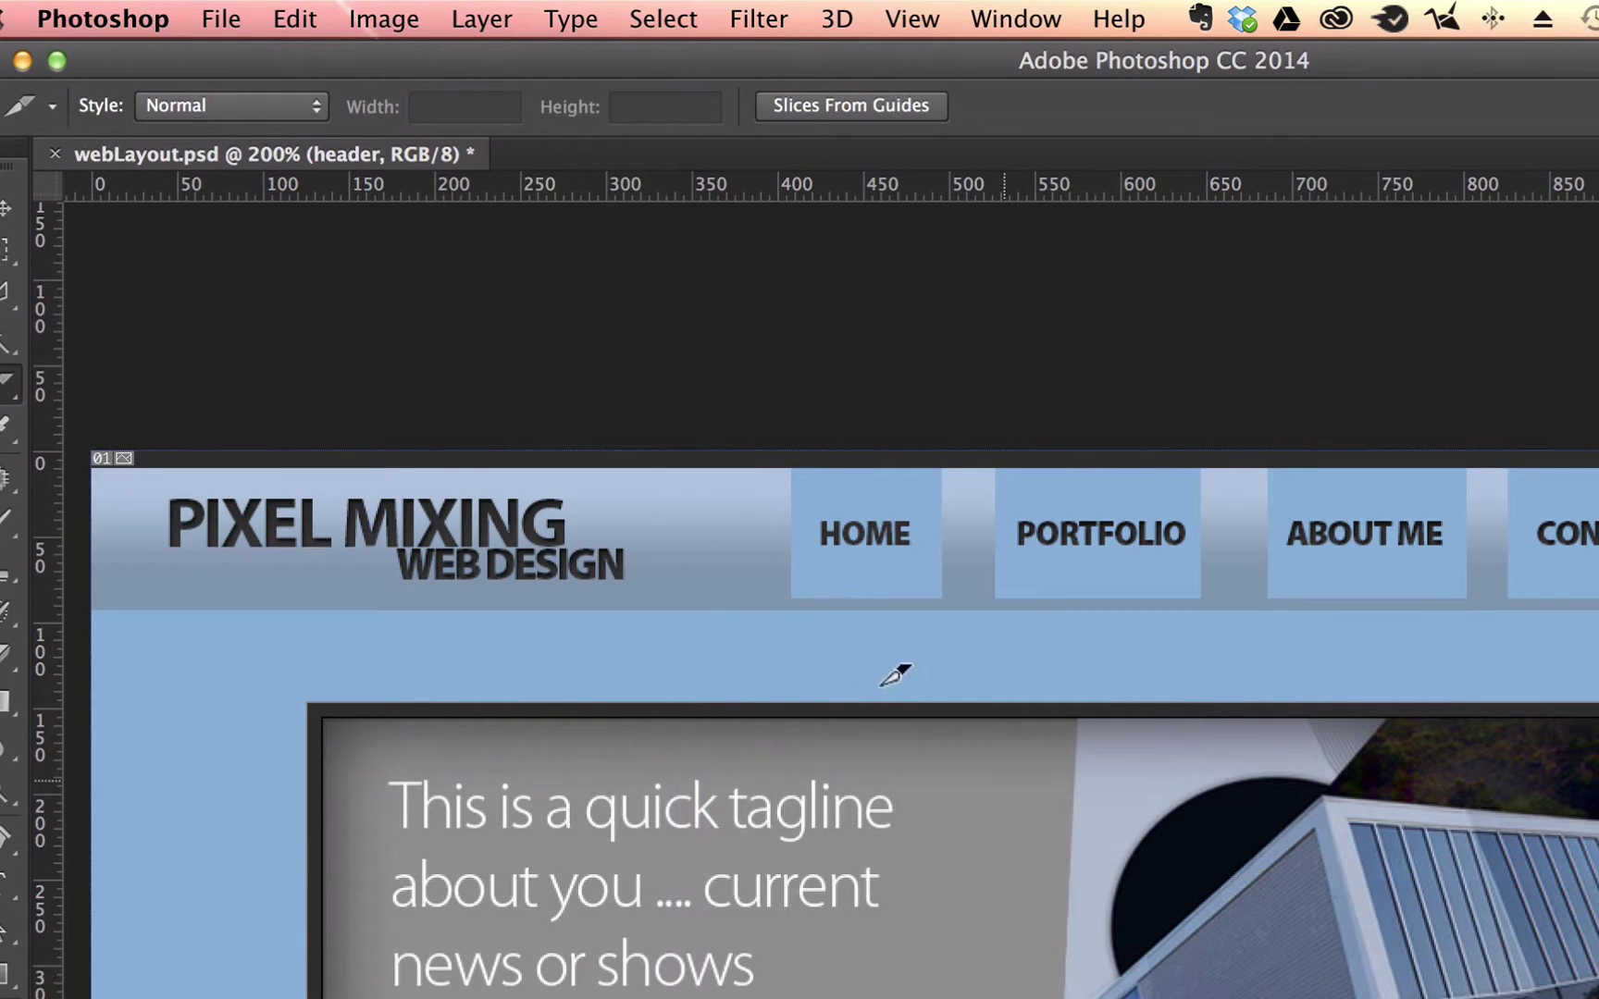
pyautogui.click(7, 206)
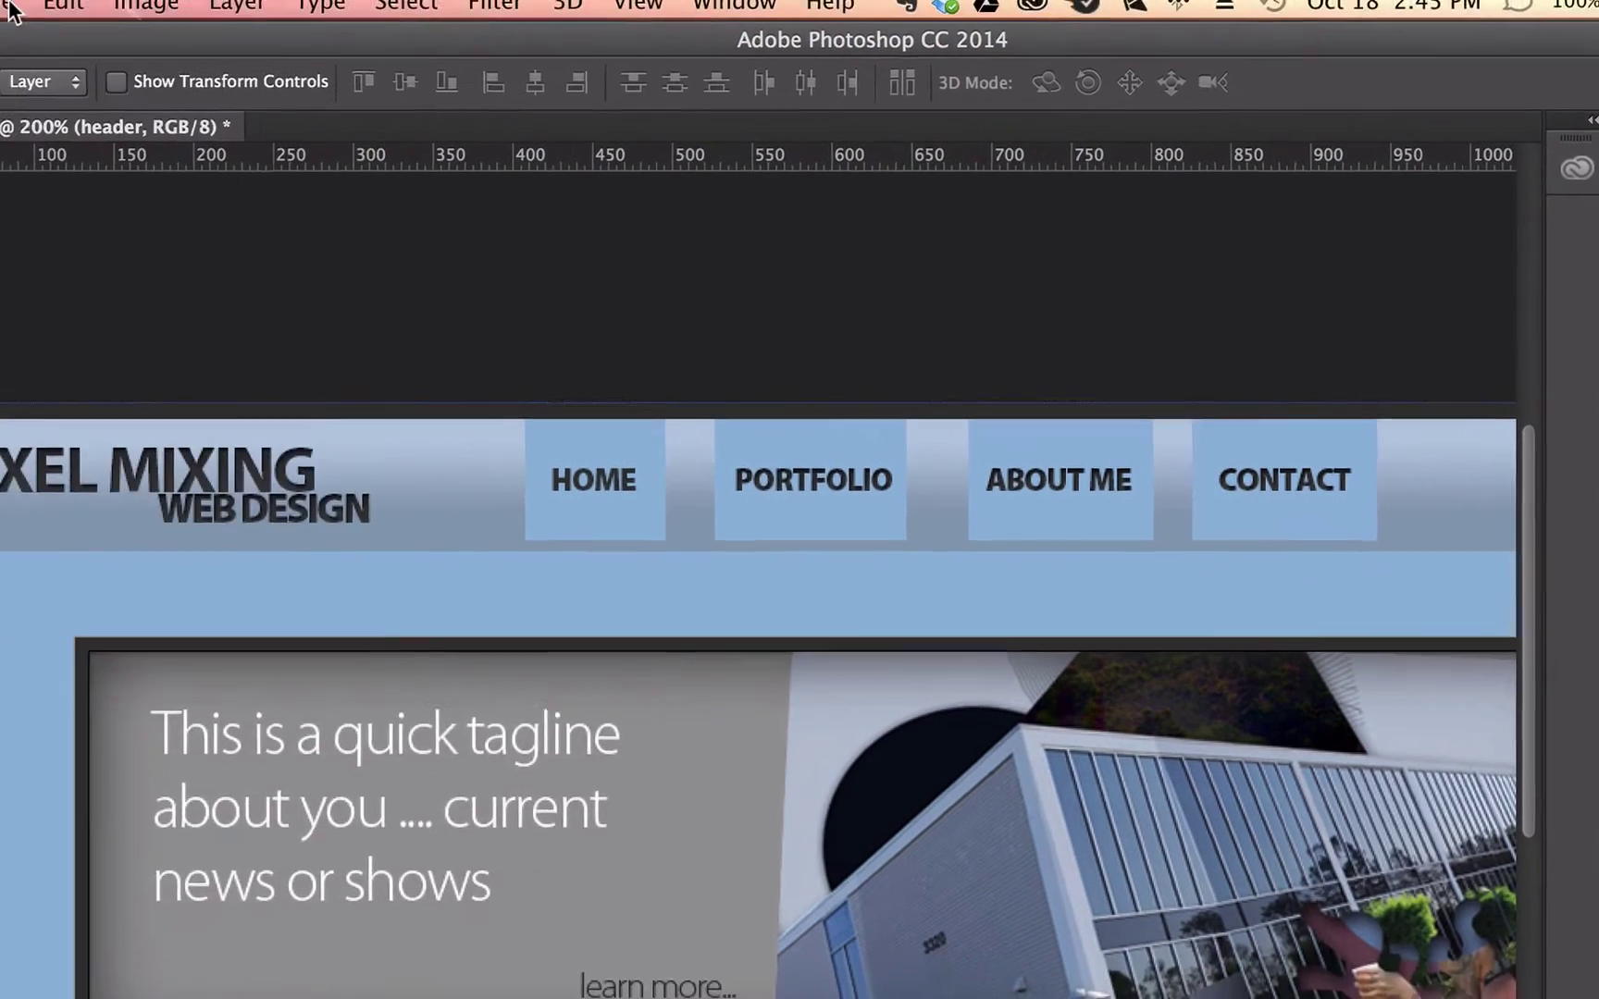
# Turn on File > Generate > Image Assets and select the logo layer group
pyautogui.click(4, 7)
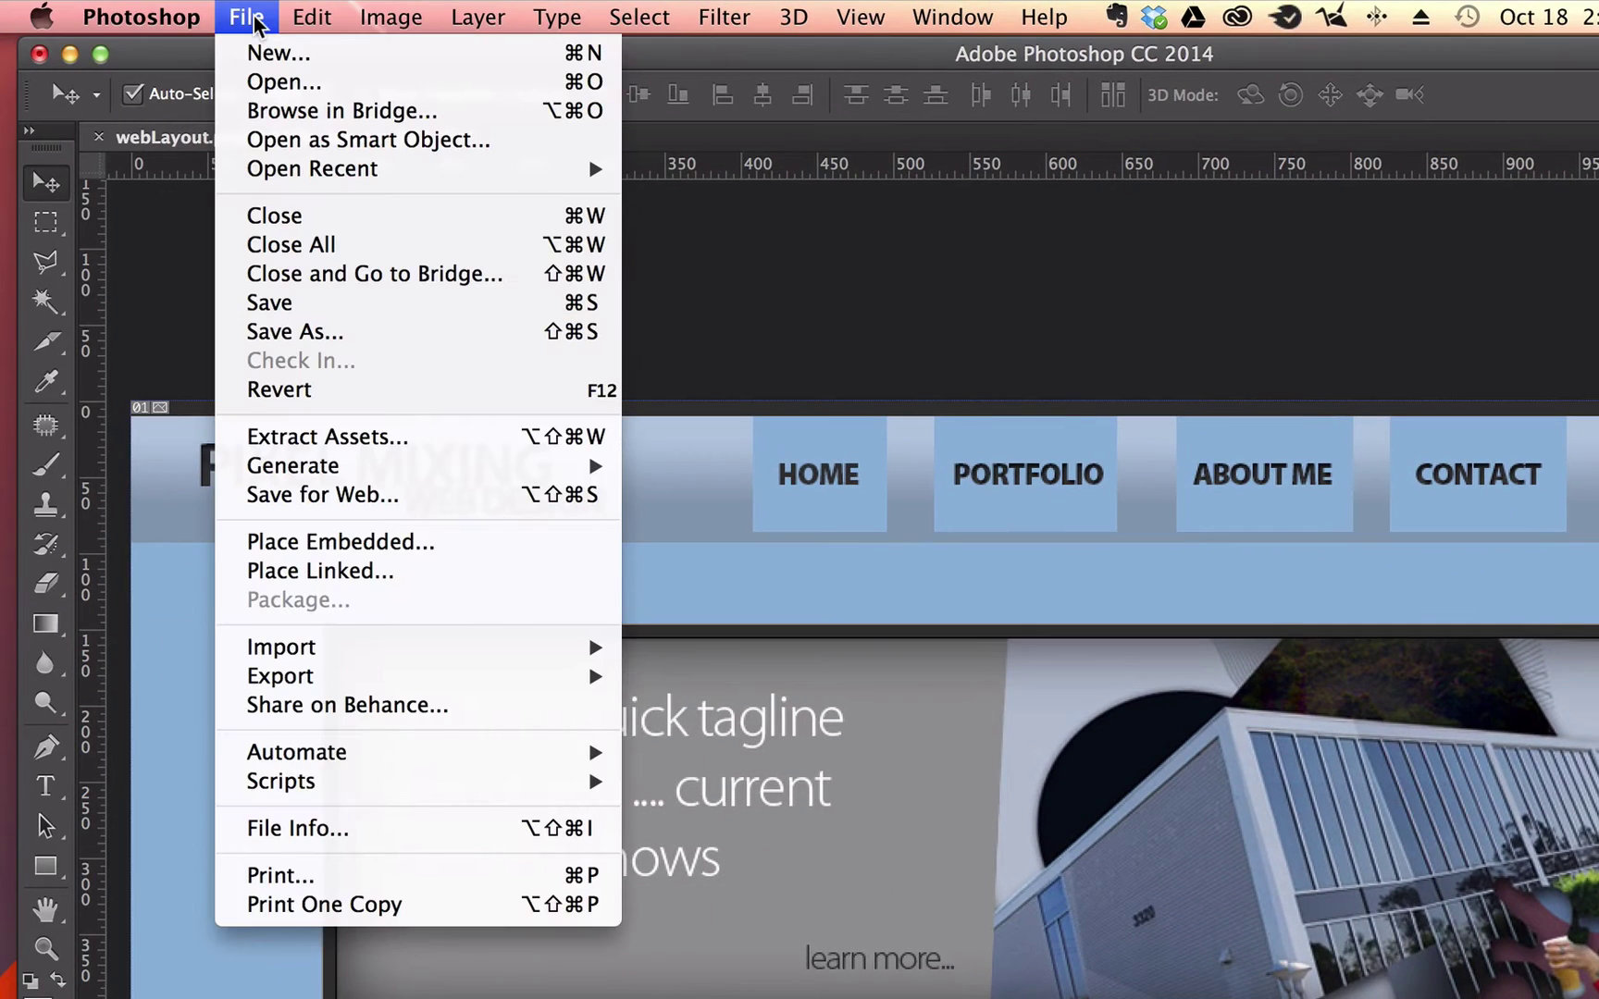
pyautogui.moveTo(350, 463)
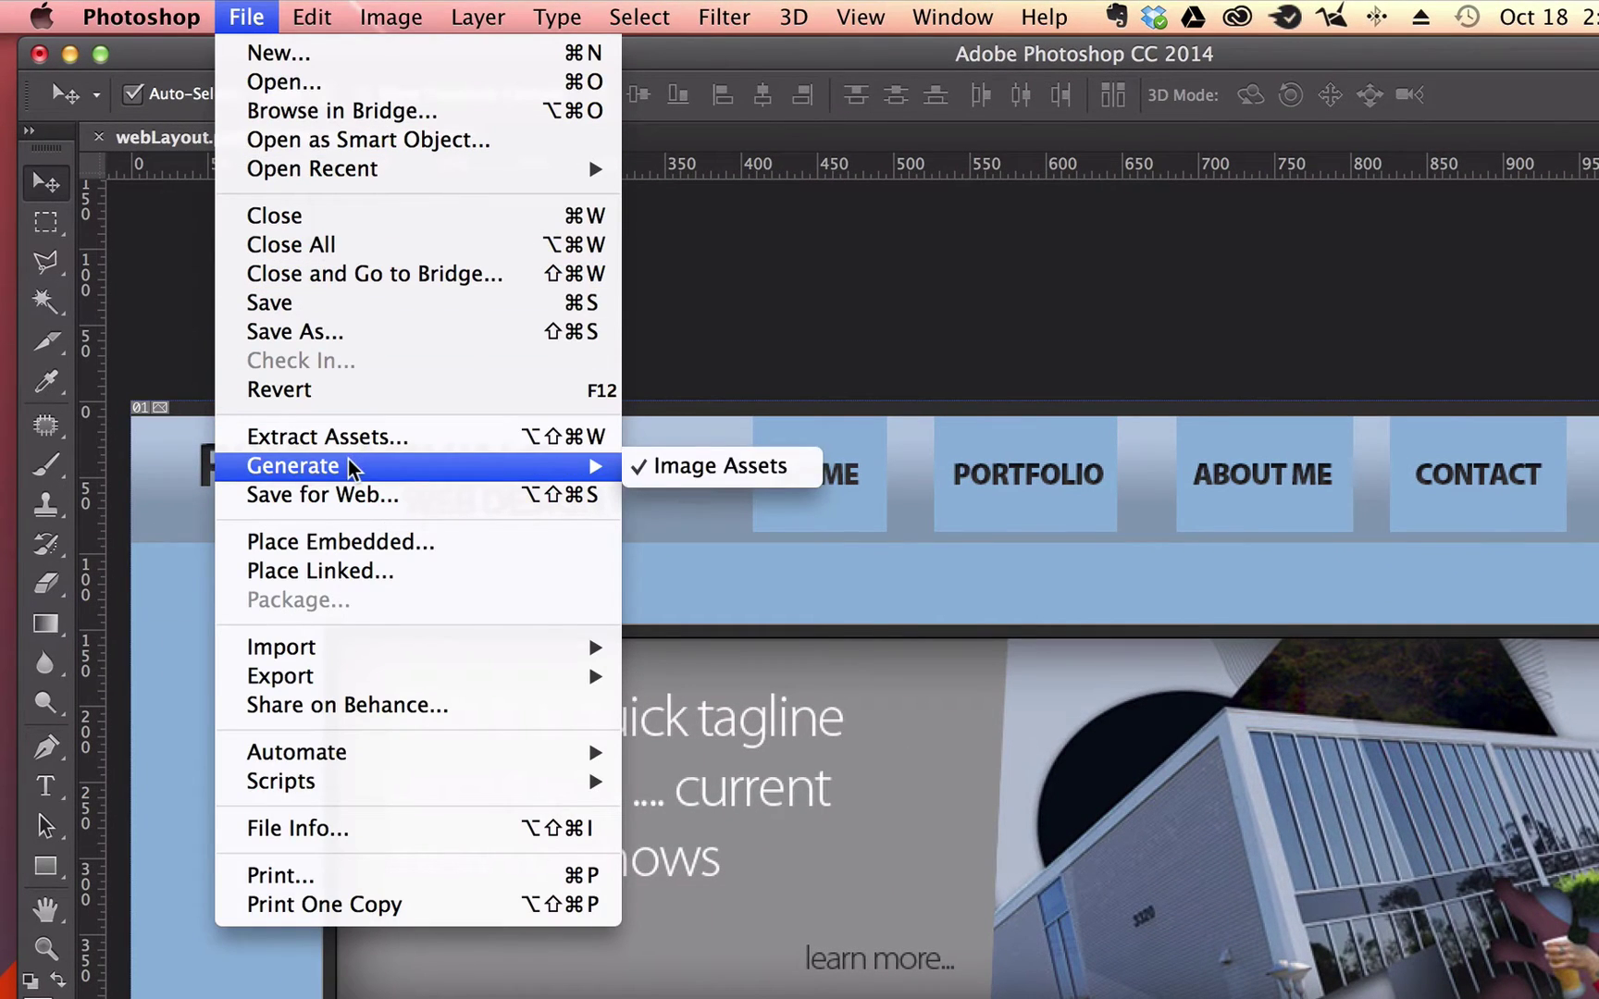
pyautogui.click(708, 477)
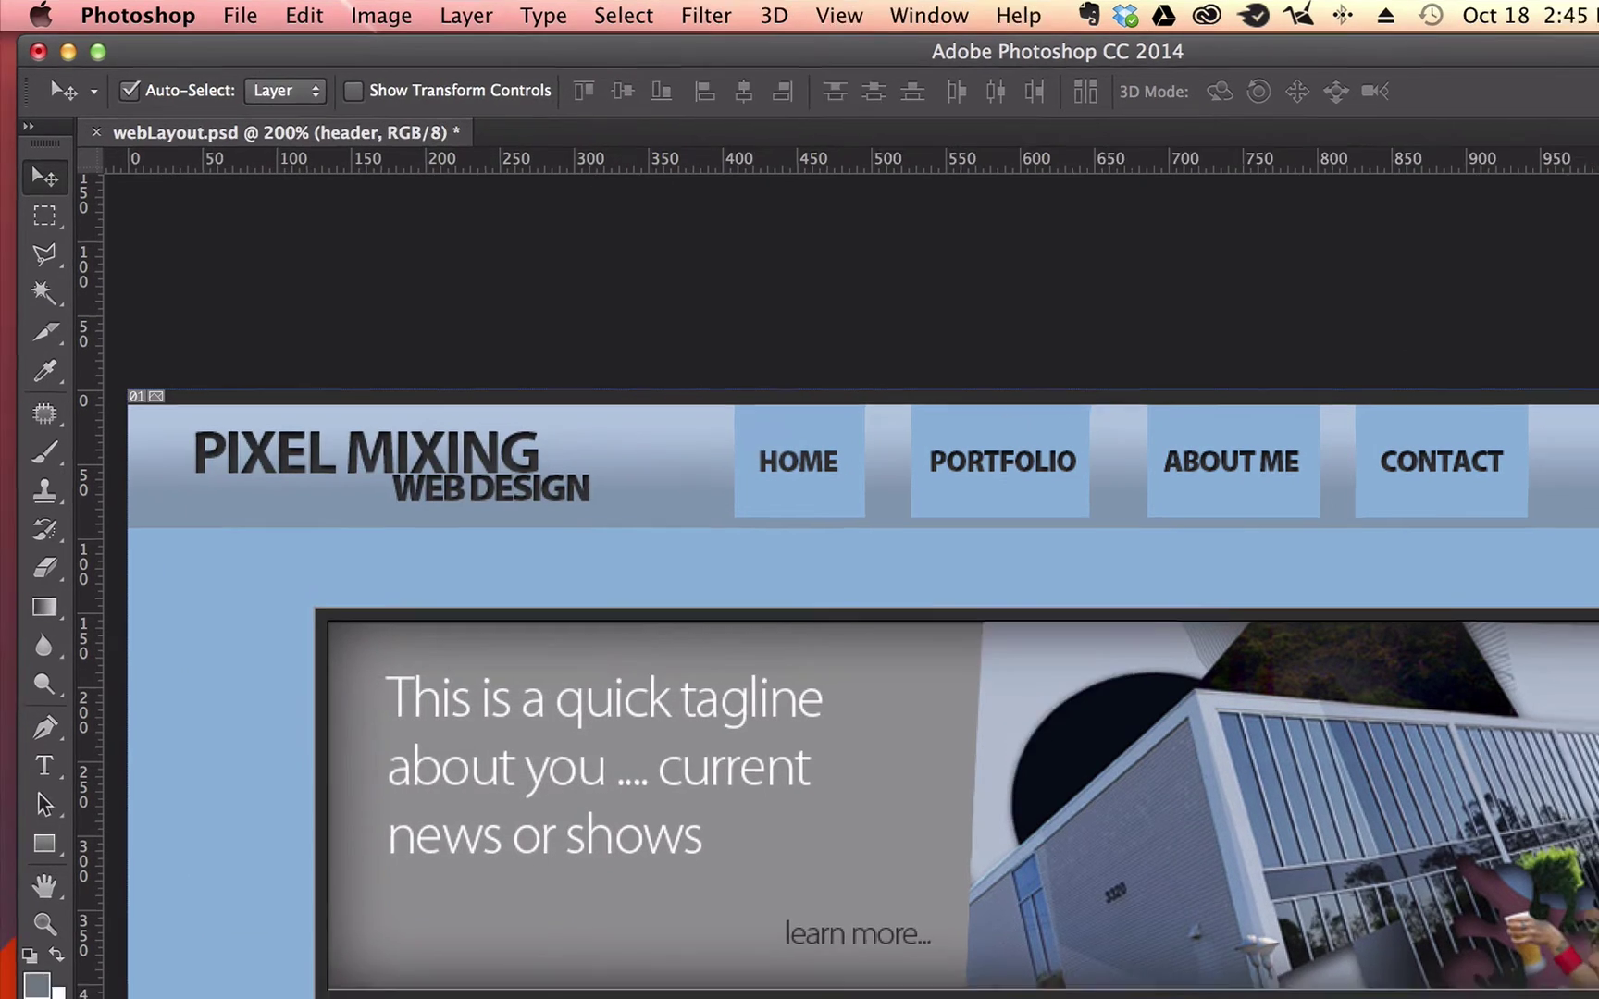
pyautogui.click(1598, 308)
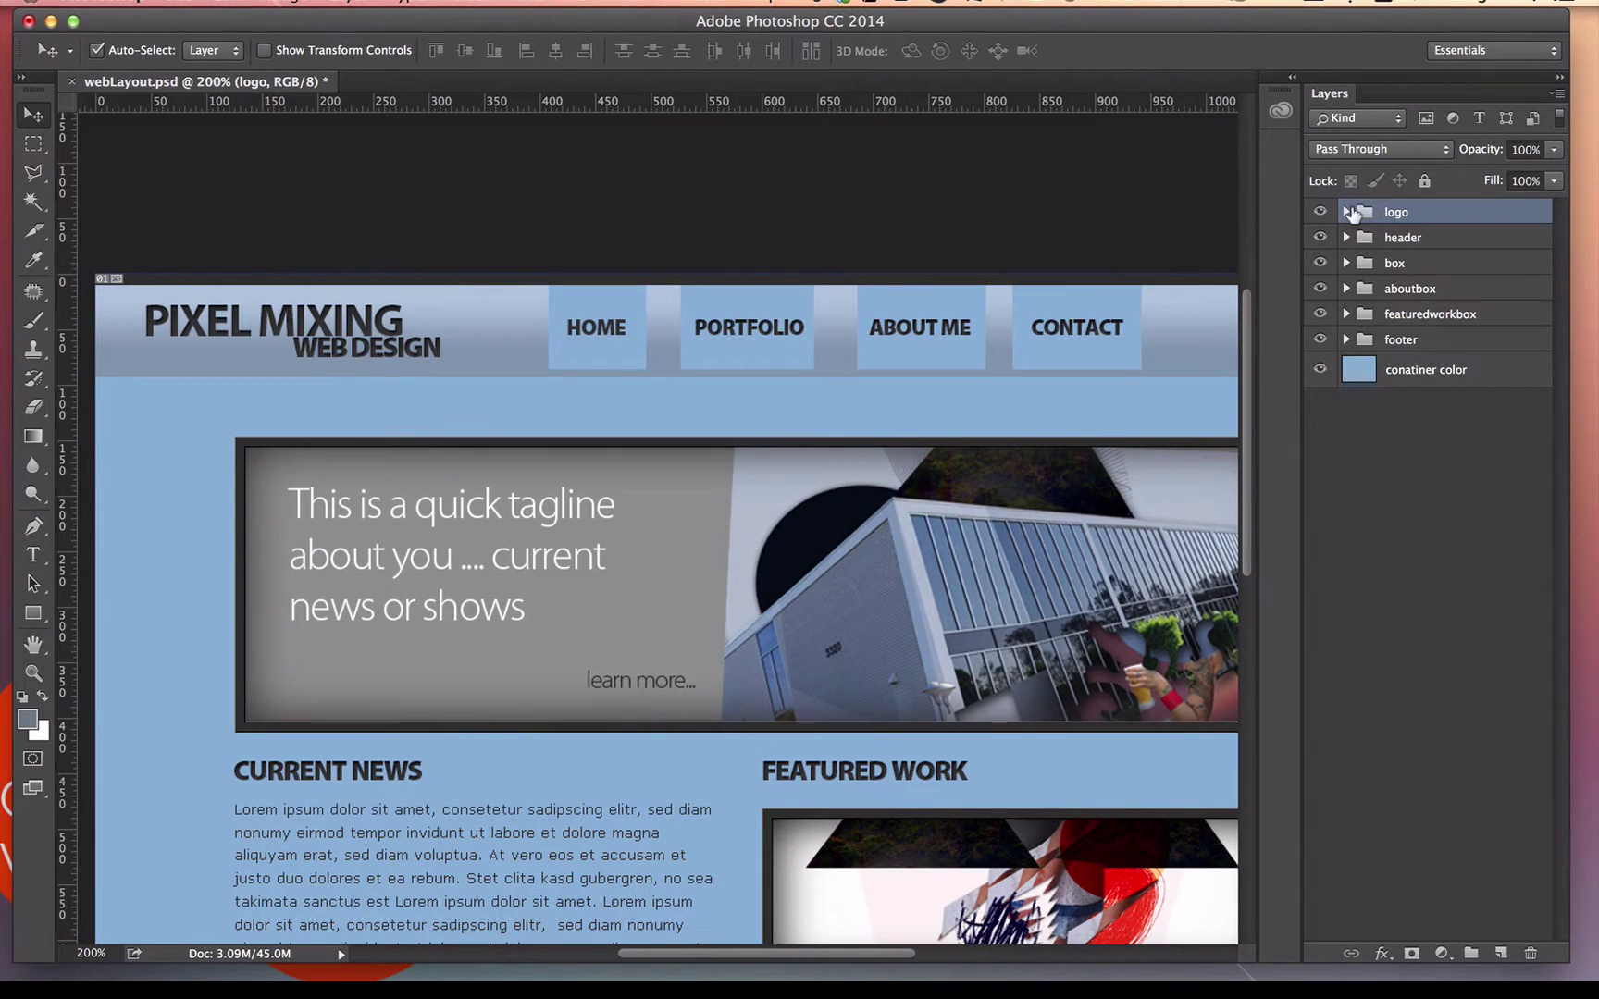
# Append .png to the logo group's name so it becomes logo.png
pyautogui.click(1346, 212)
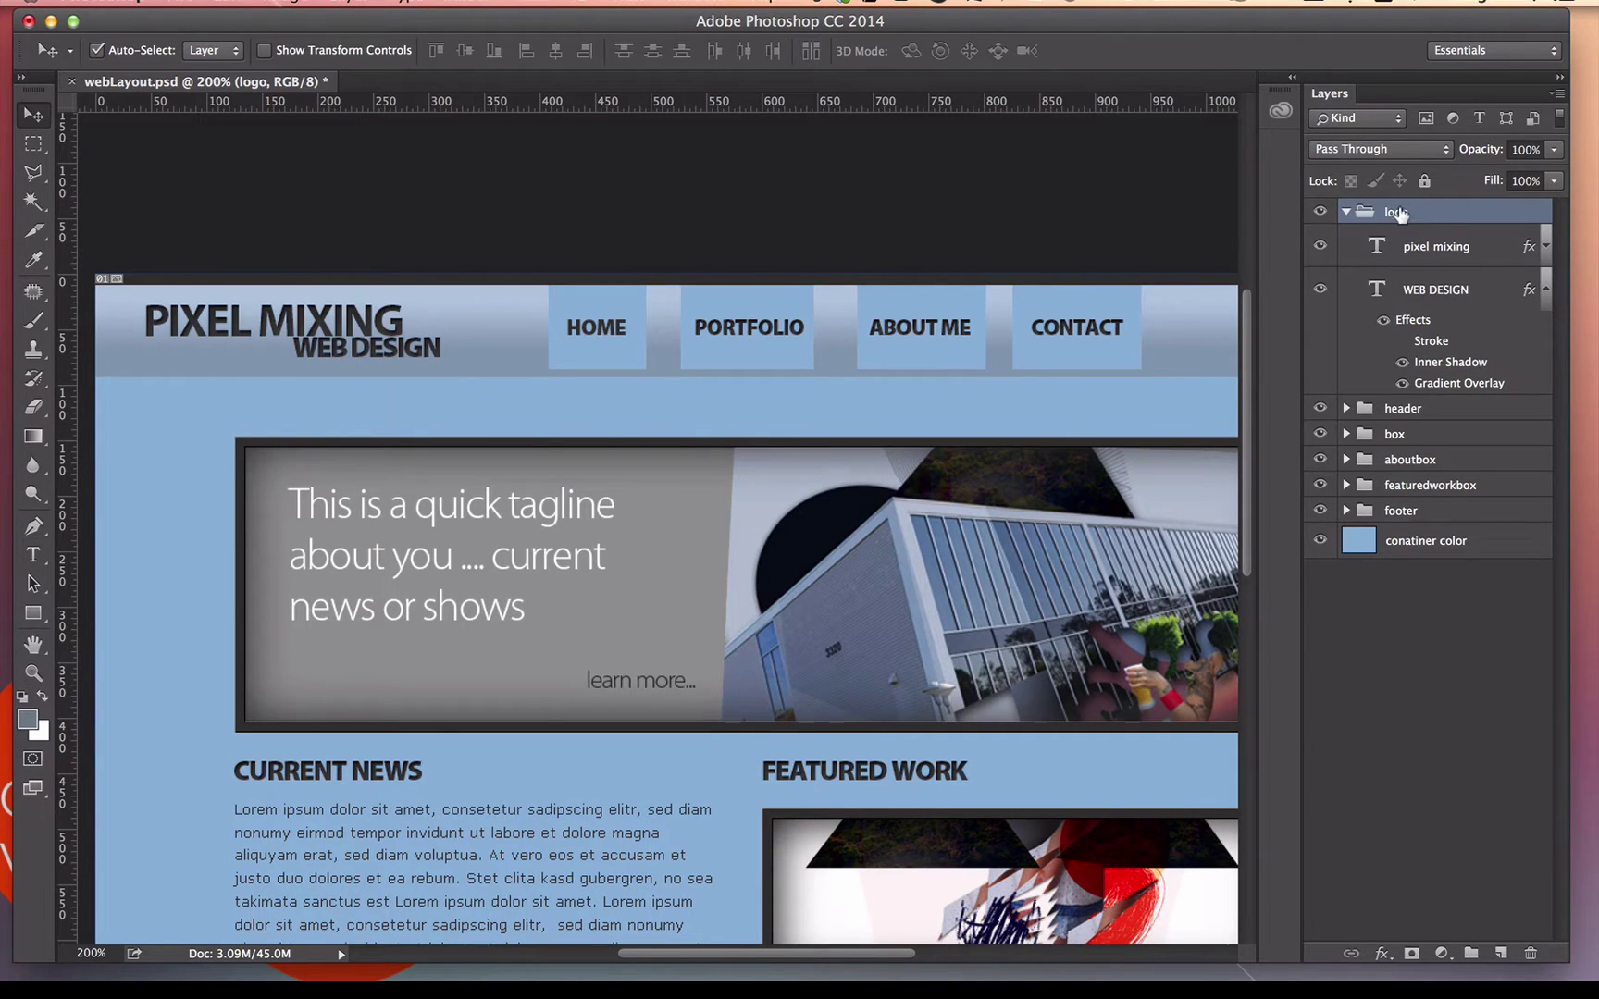
pyautogui.doubleClick(1398, 213)
pyautogui.write('.png')
pyautogui.press('Return')
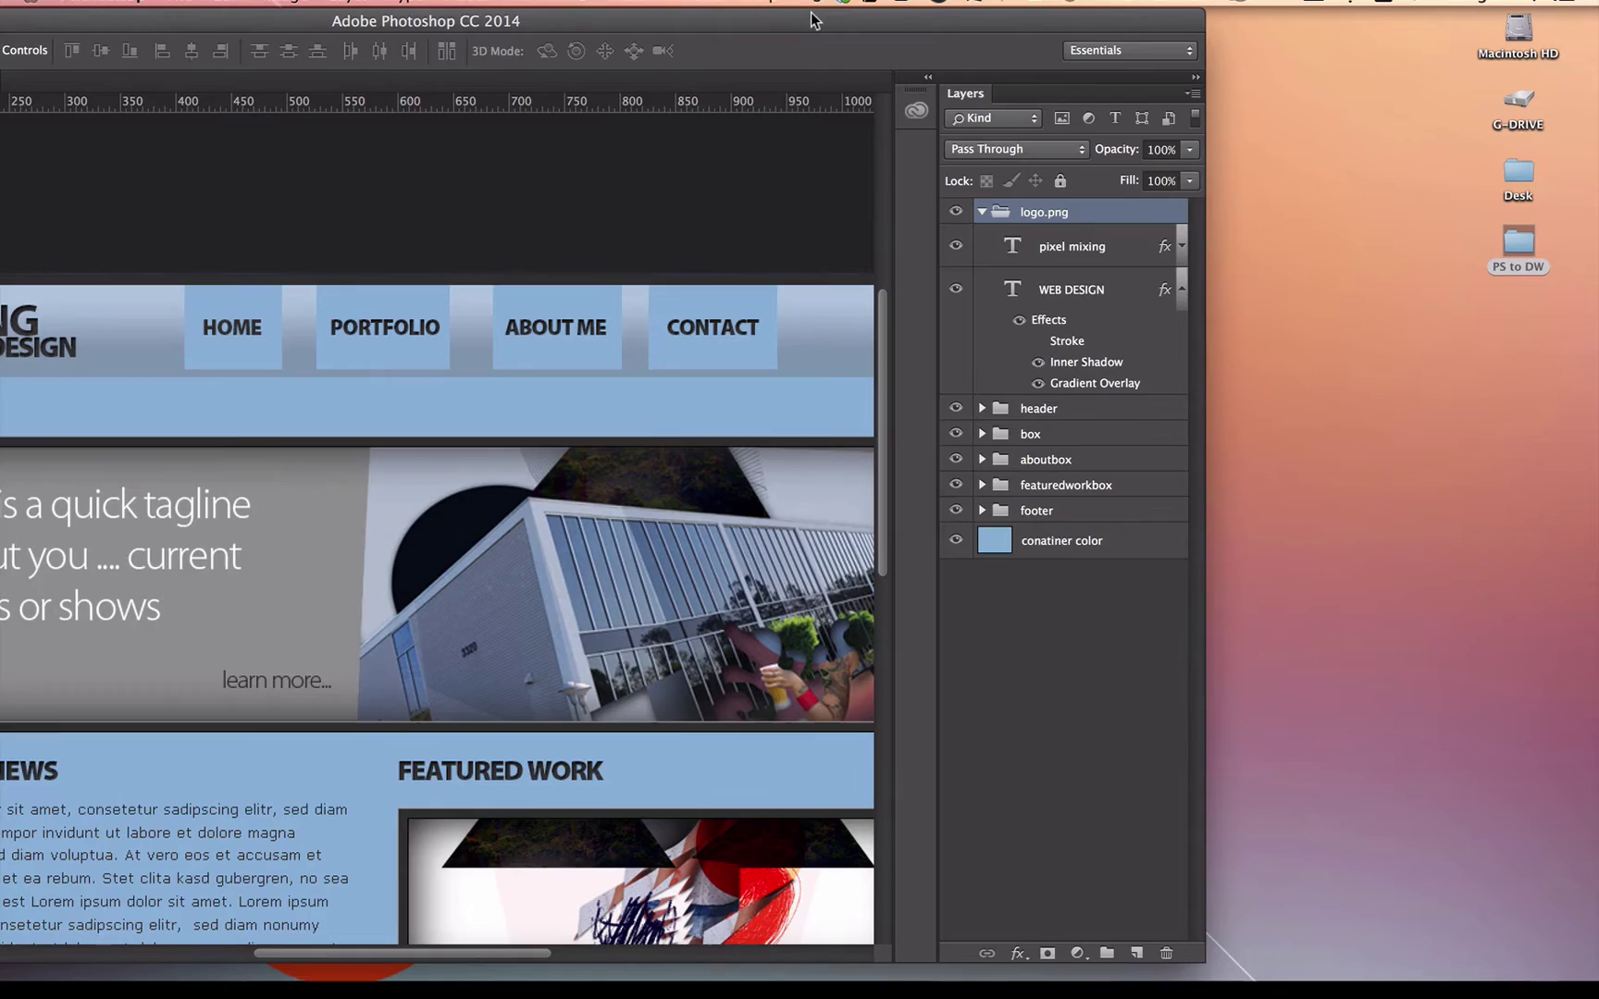
pyautogui.moveTo(811, 17); pyautogui.dragTo(1050, 26)
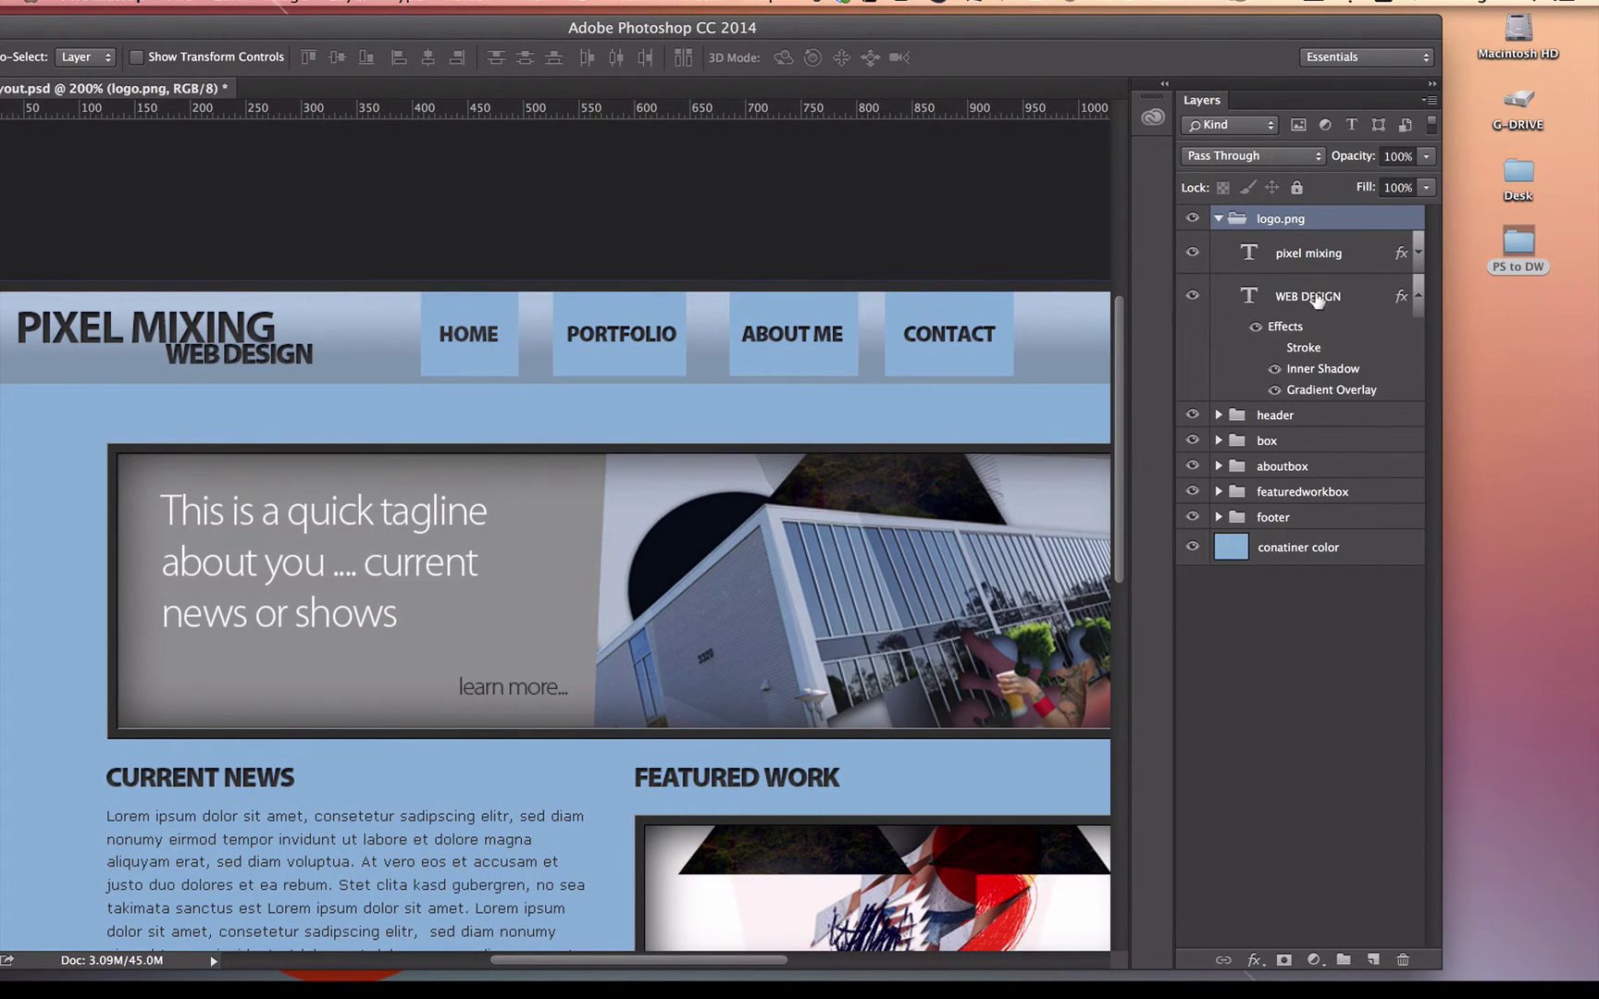
pyautogui.doubleClick(1521, 240)
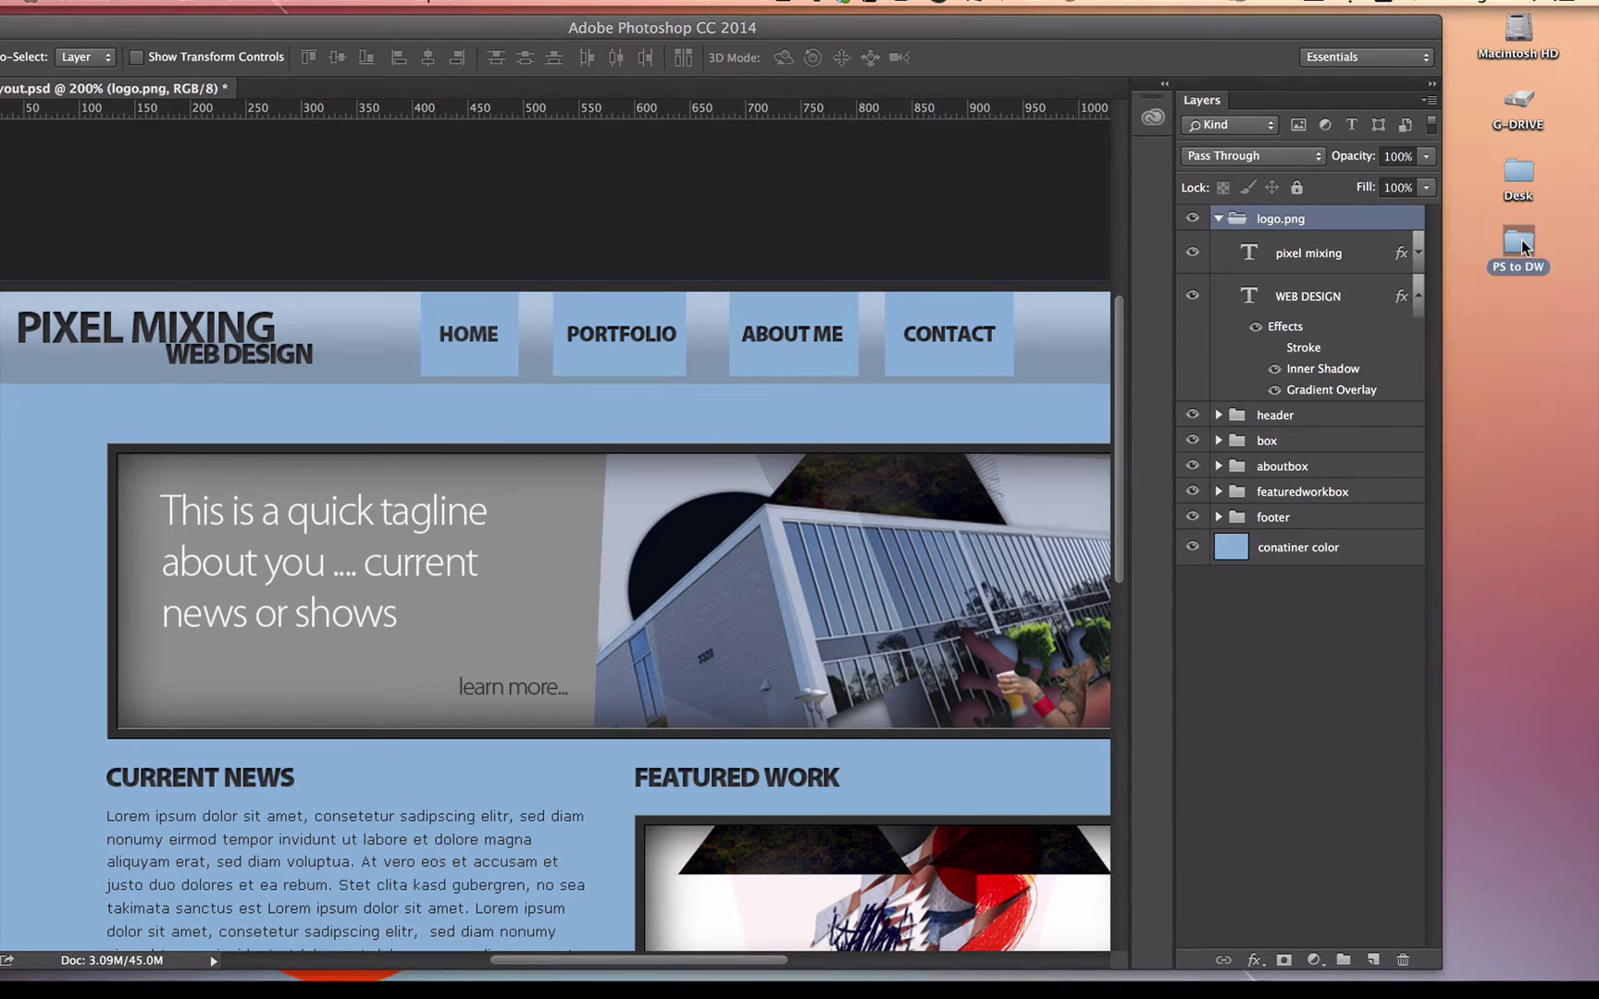
pyautogui.click(630, 126)
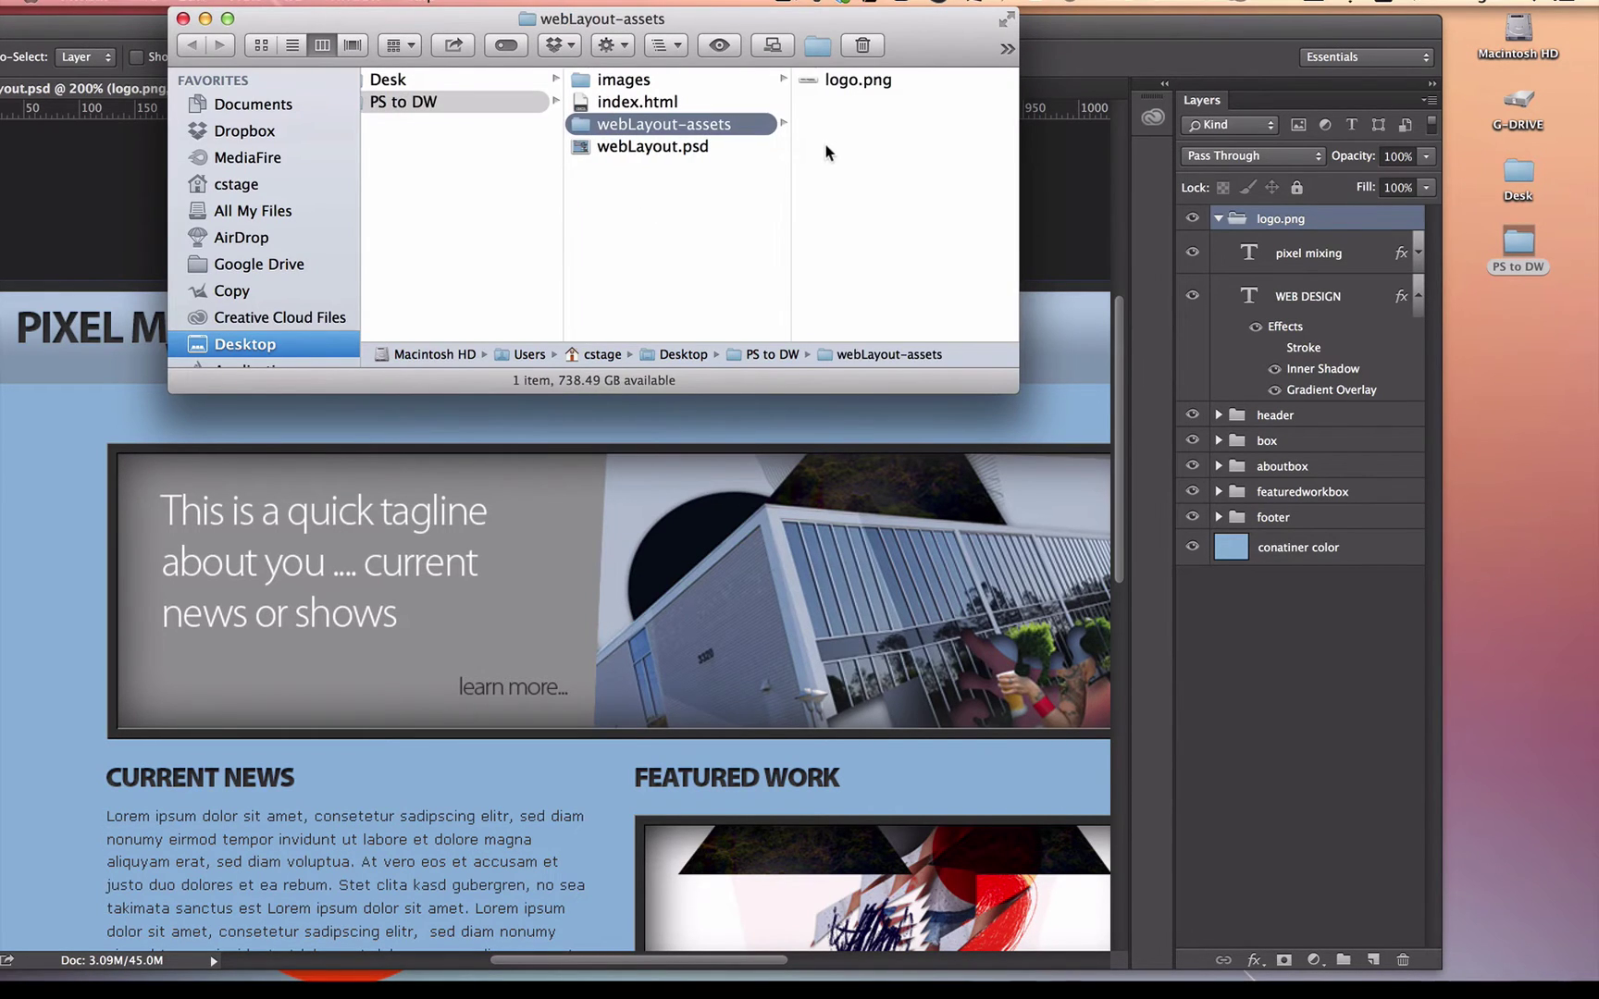
pyautogui.click(849, 79)
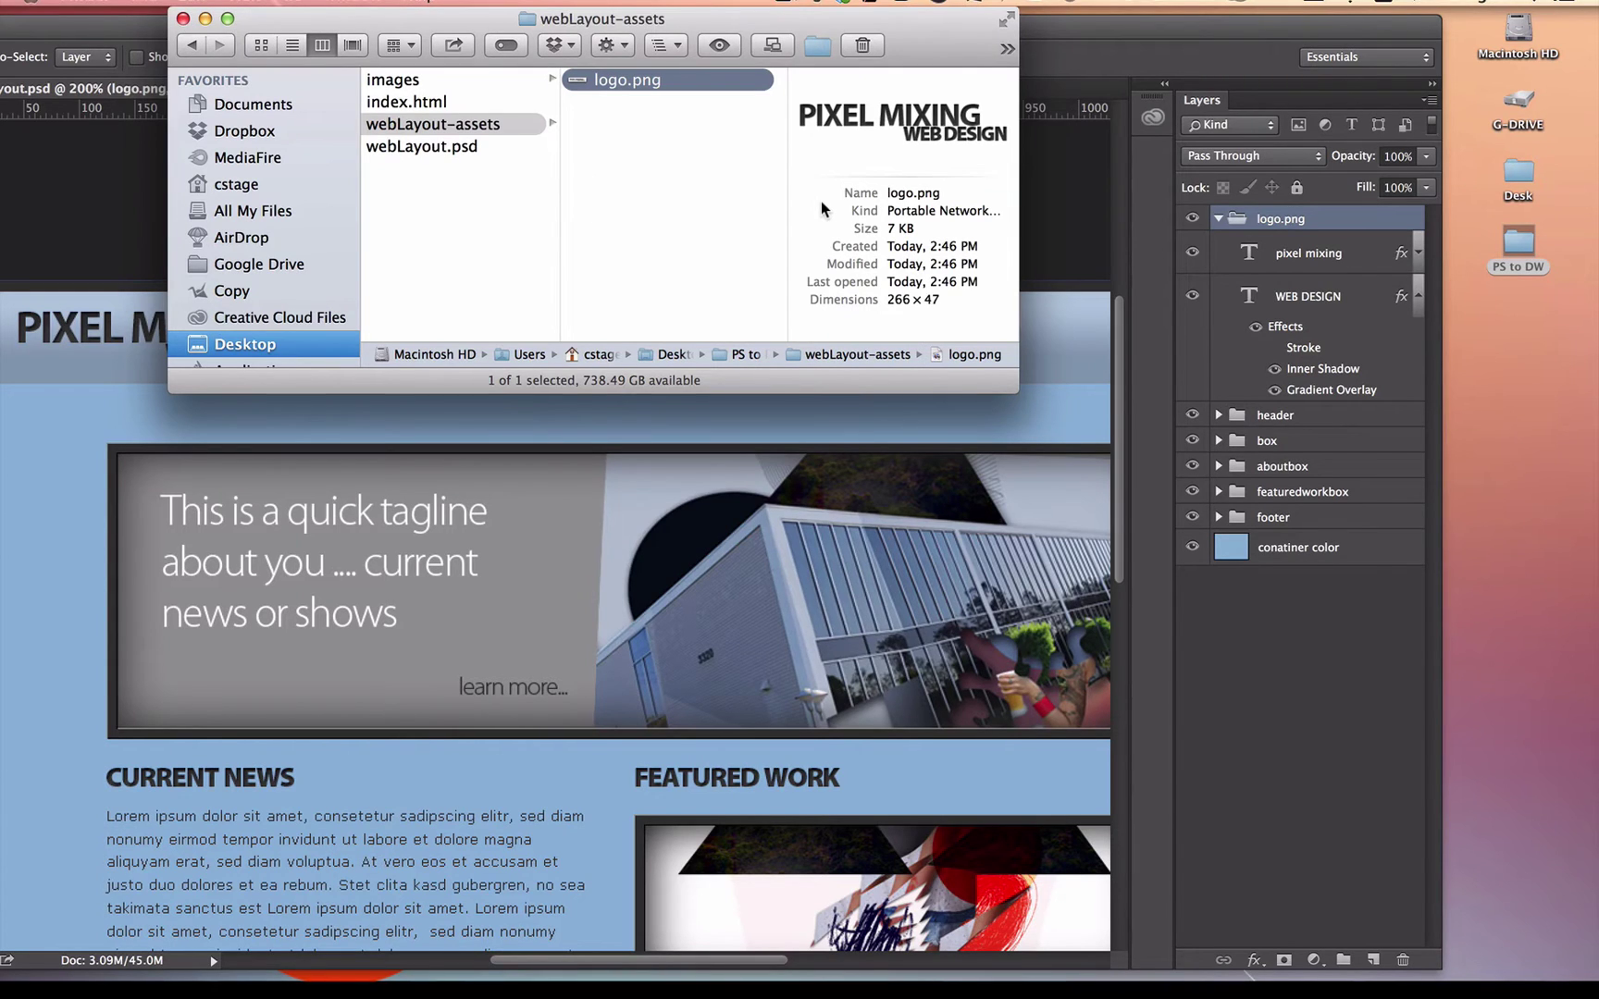
pyautogui.press('Left')
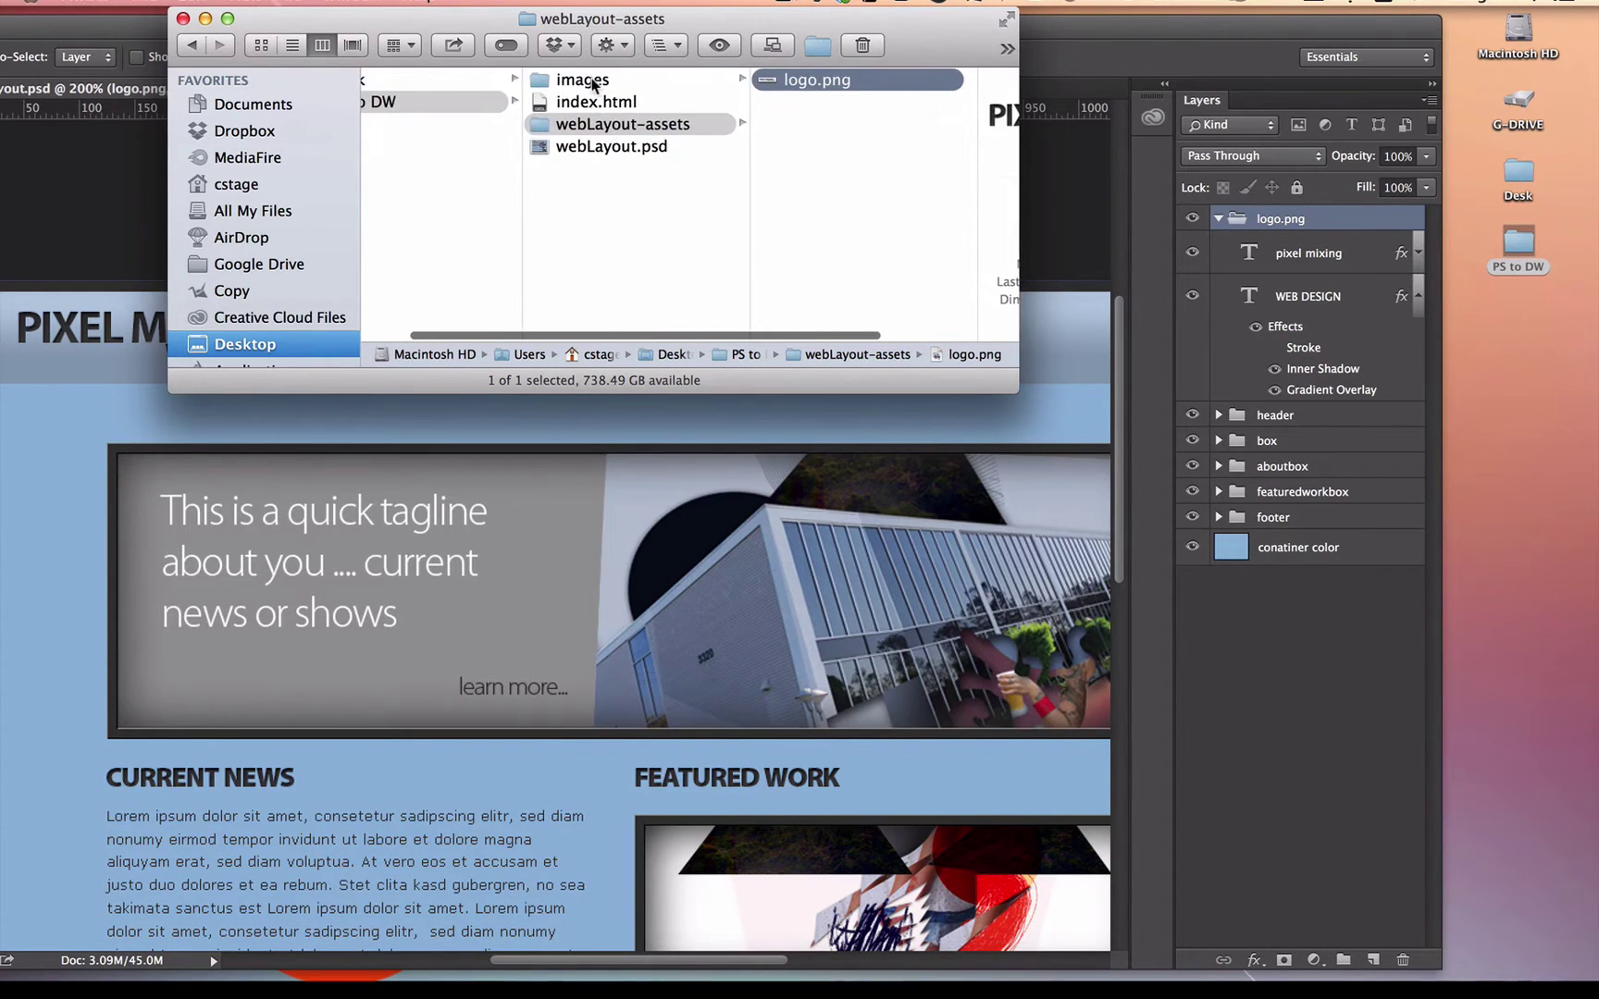
pyautogui.click(599, 84)
pyautogui.click(820, 79)
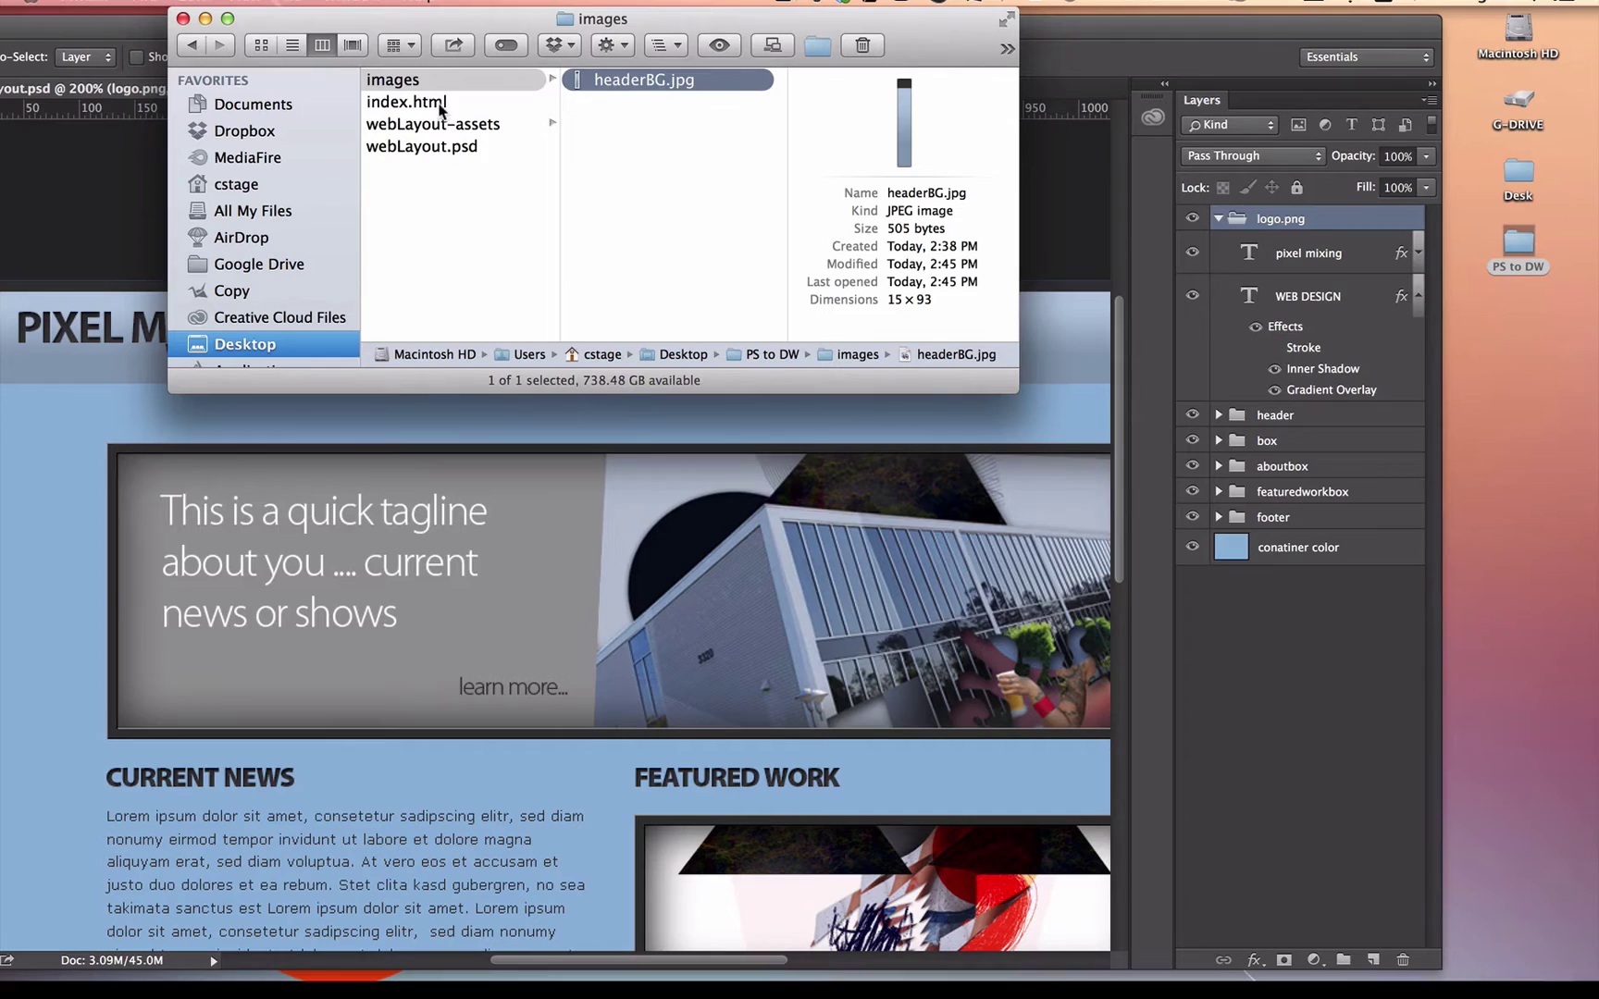
pyautogui.click(428, 124)
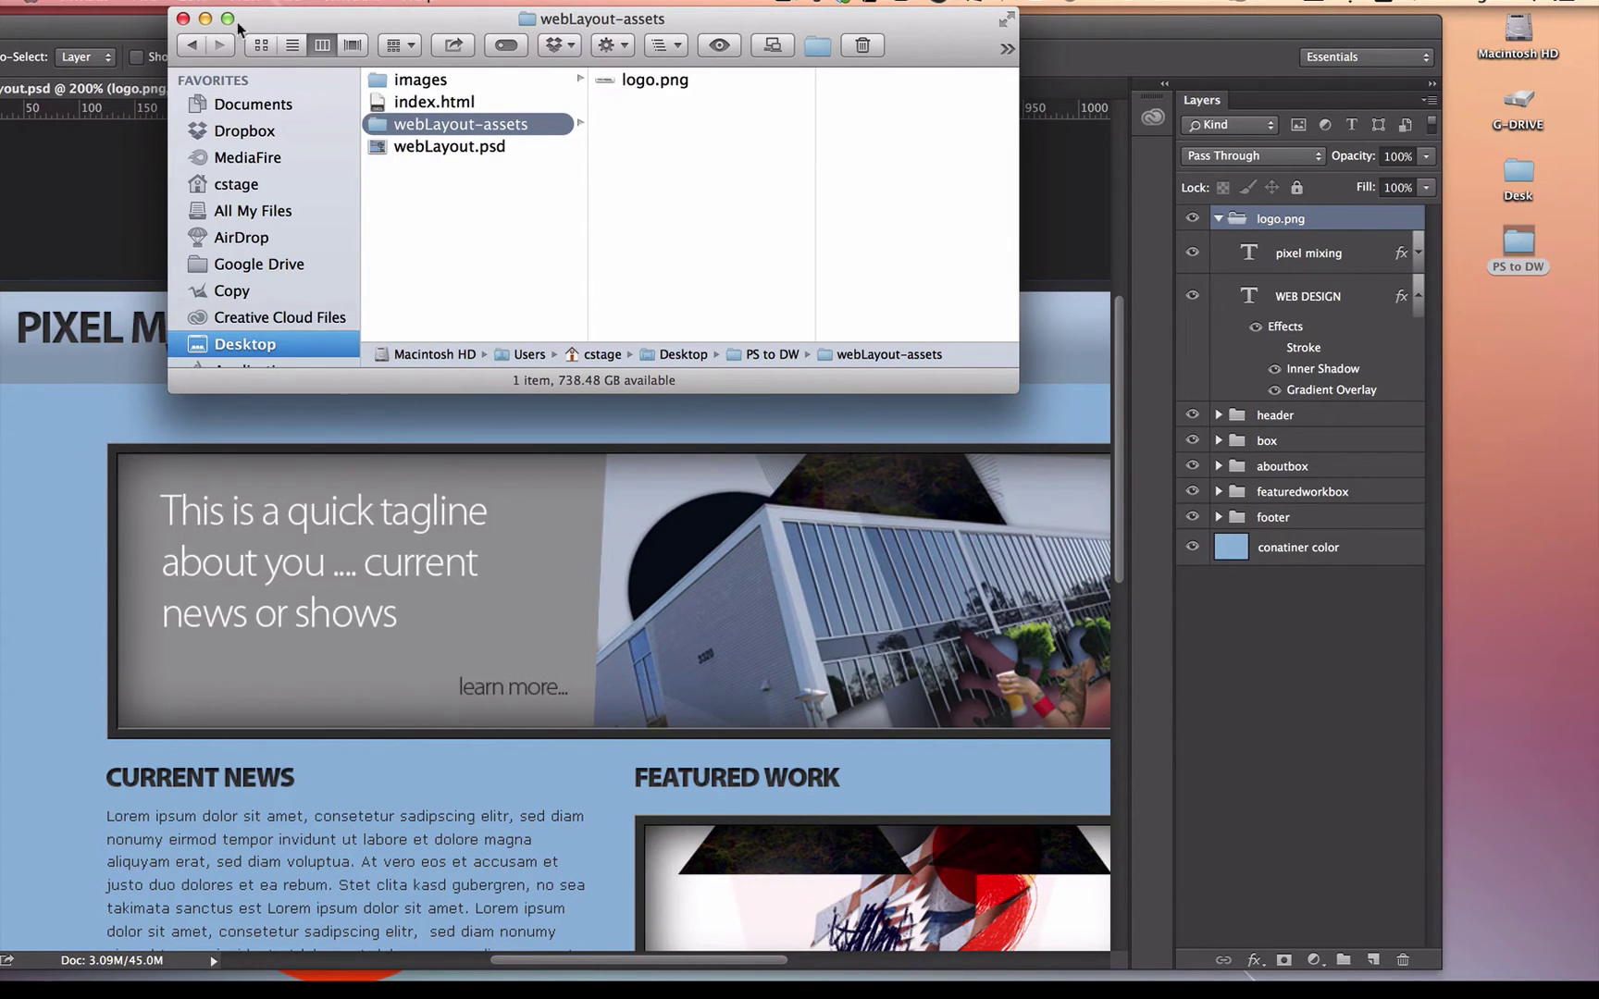
pyautogui.click(183, 19)
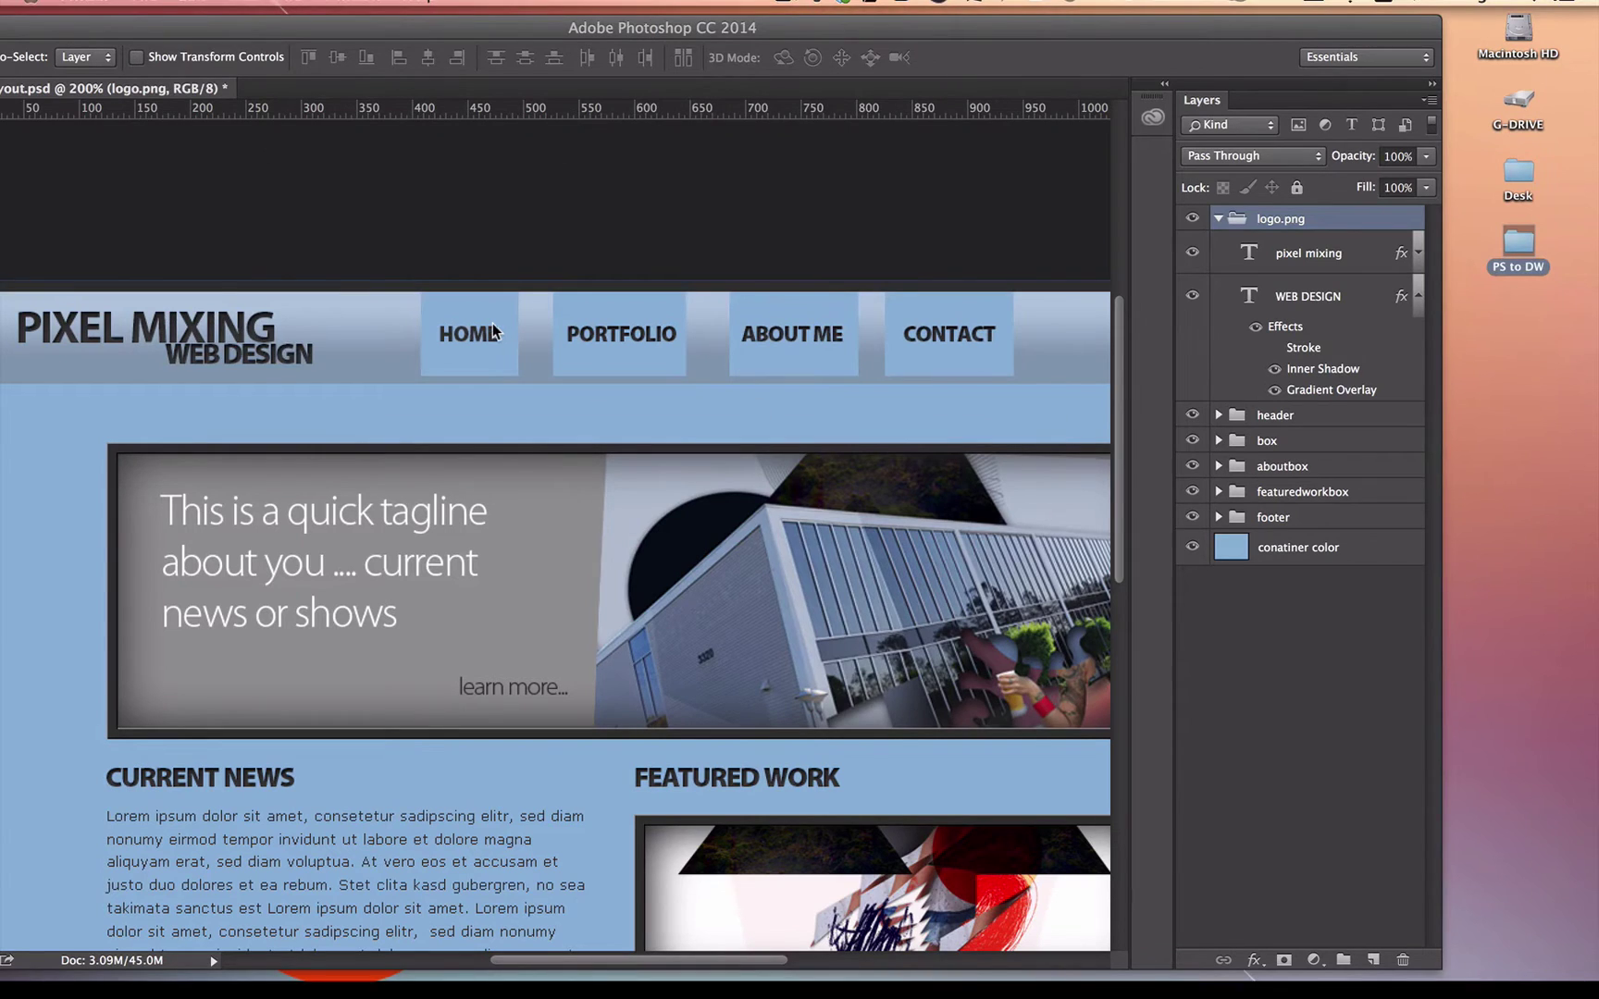
# Expand the header group and toggle the HOME button's hover state on and off to inspect it
pyautogui.click(1217, 217)
pyautogui.click(1218, 244)
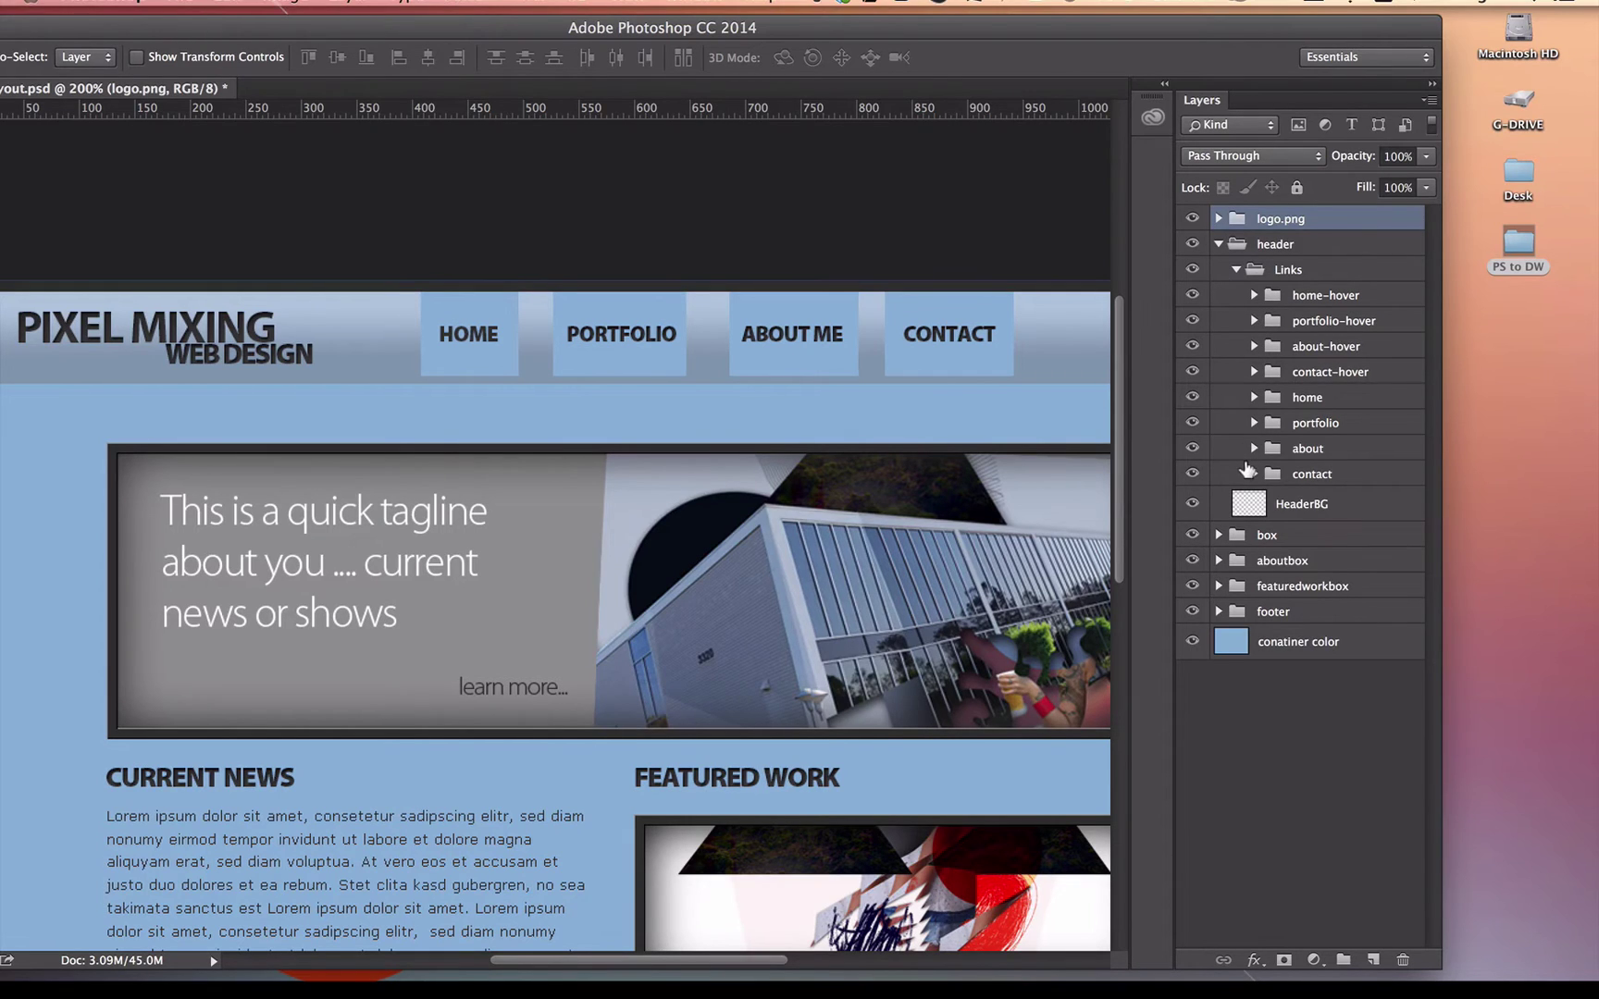
pyautogui.click(1252, 294)
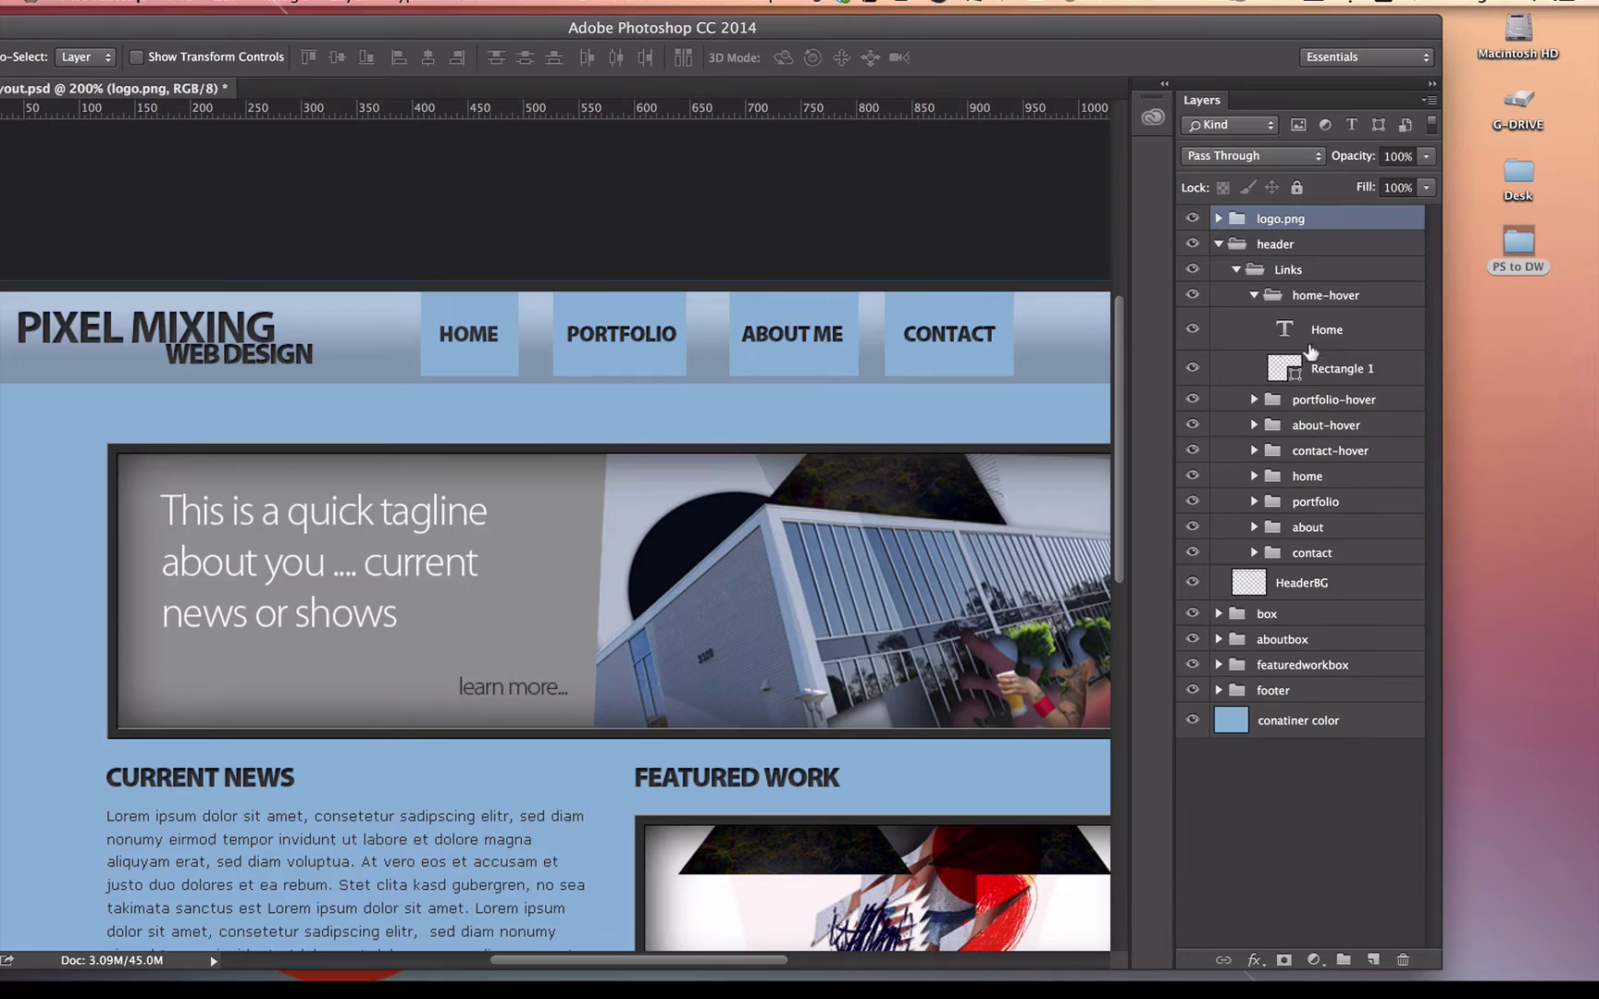
pyautogui.click(1252, 295)
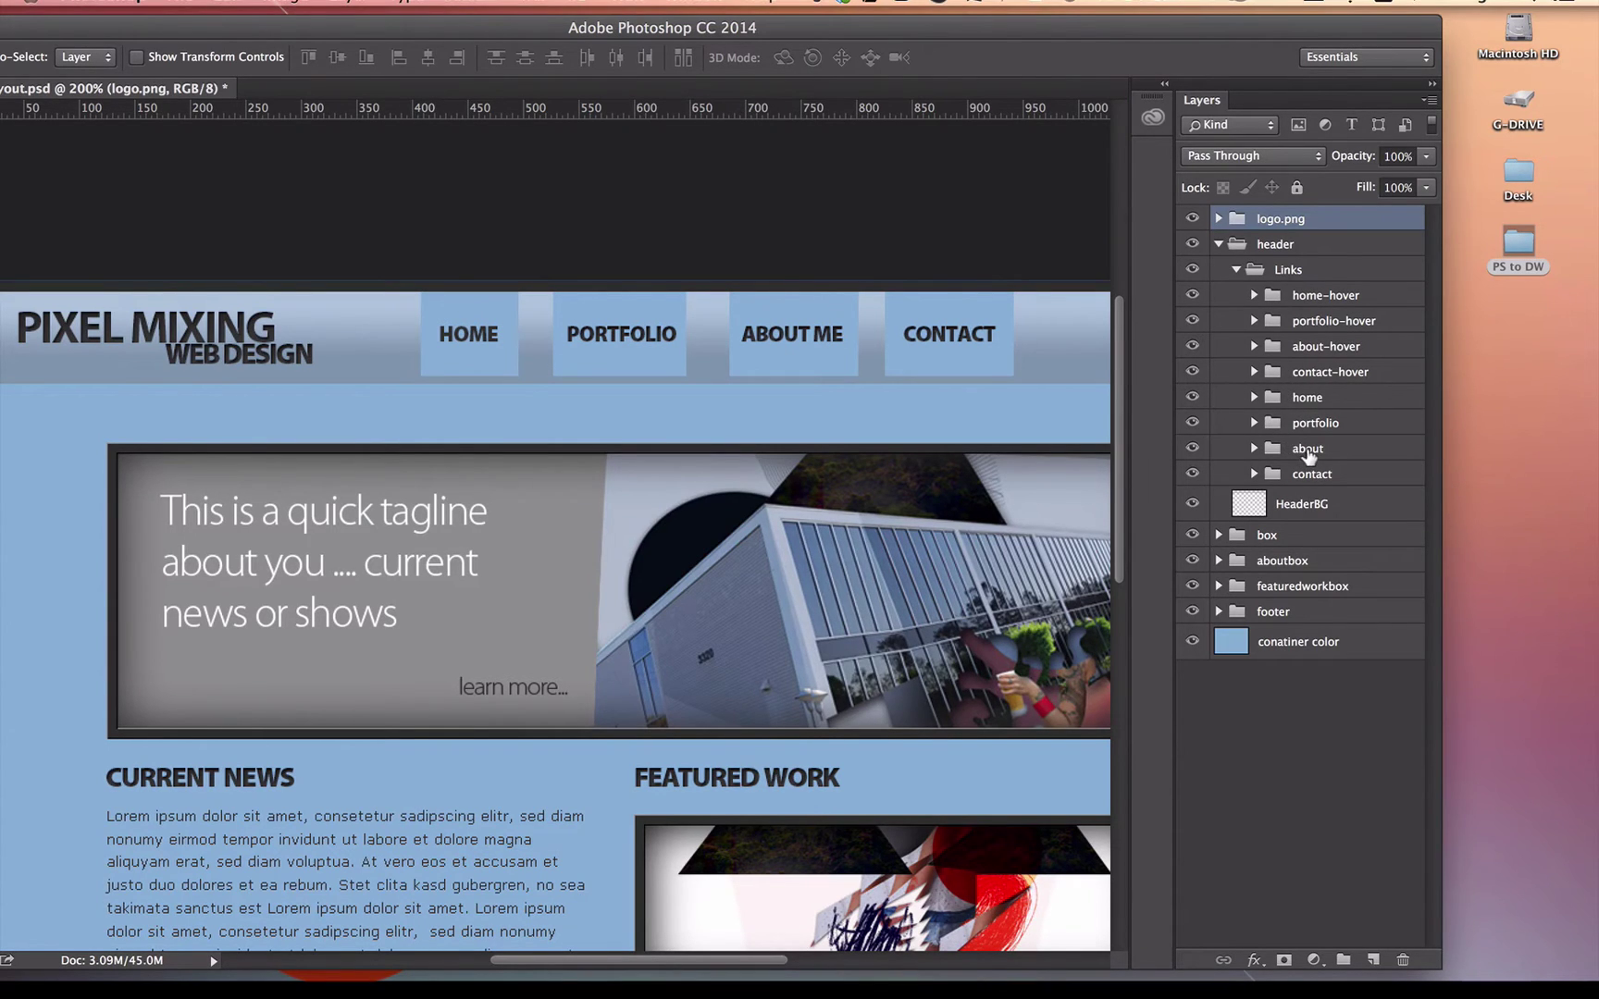
pyautogui.click(1191, 293)
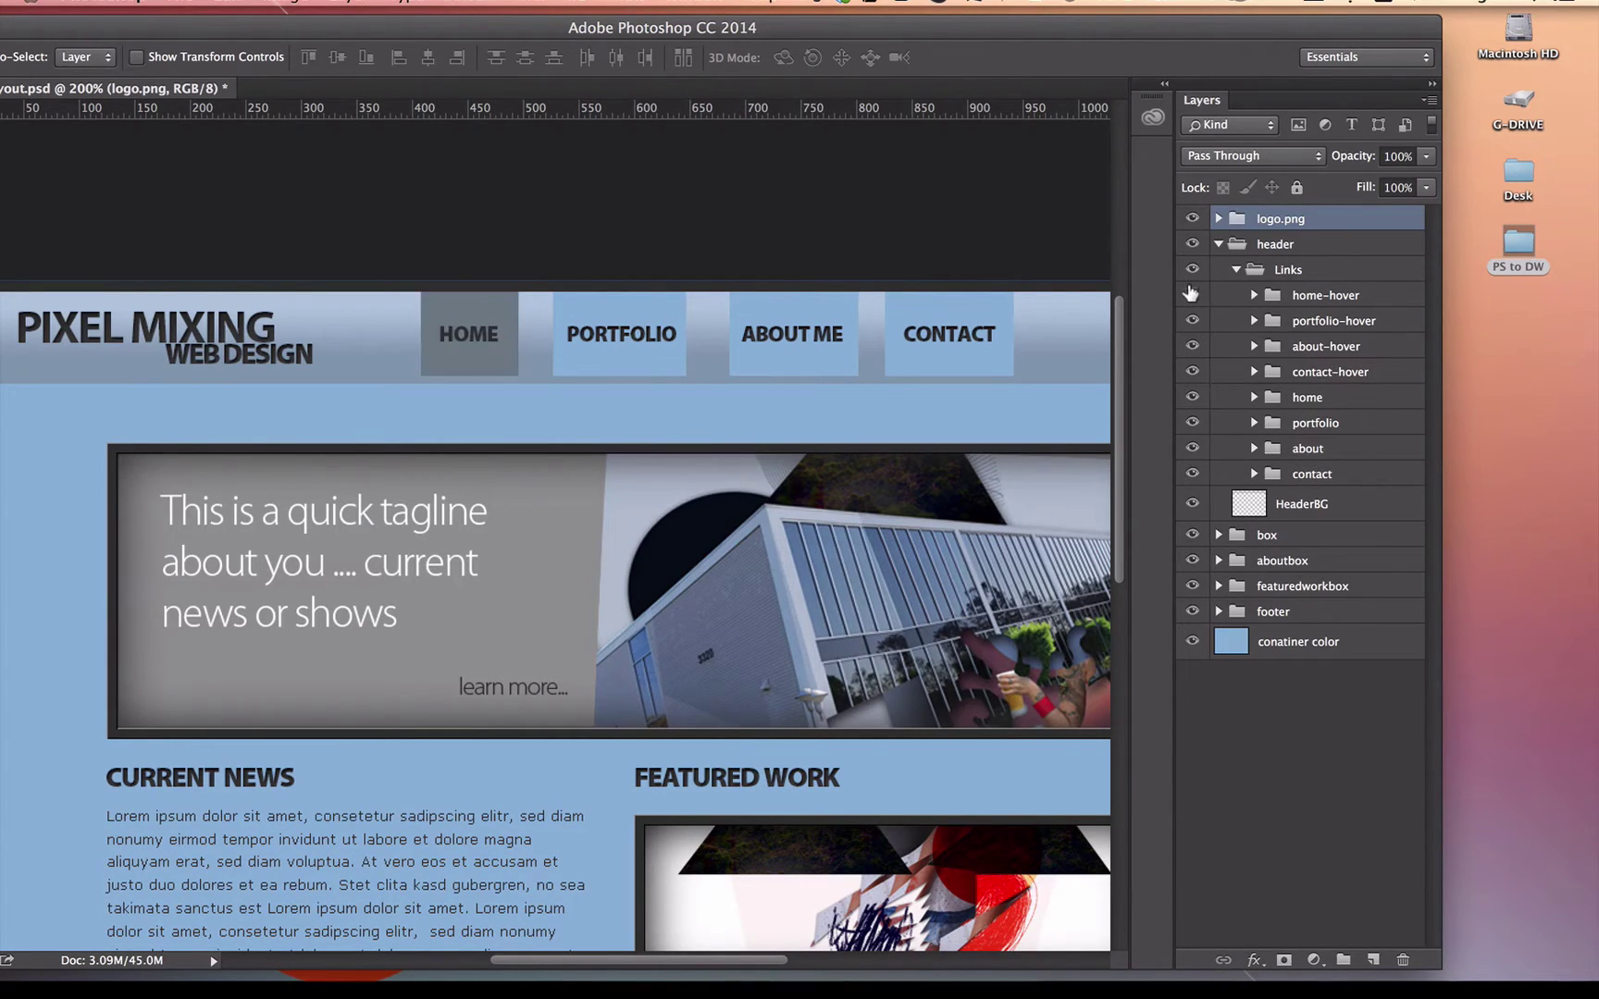
pyautogui.click(1191, 293)
pyautogui.click(1191, 293)
pyautogui.click(1191, 294)
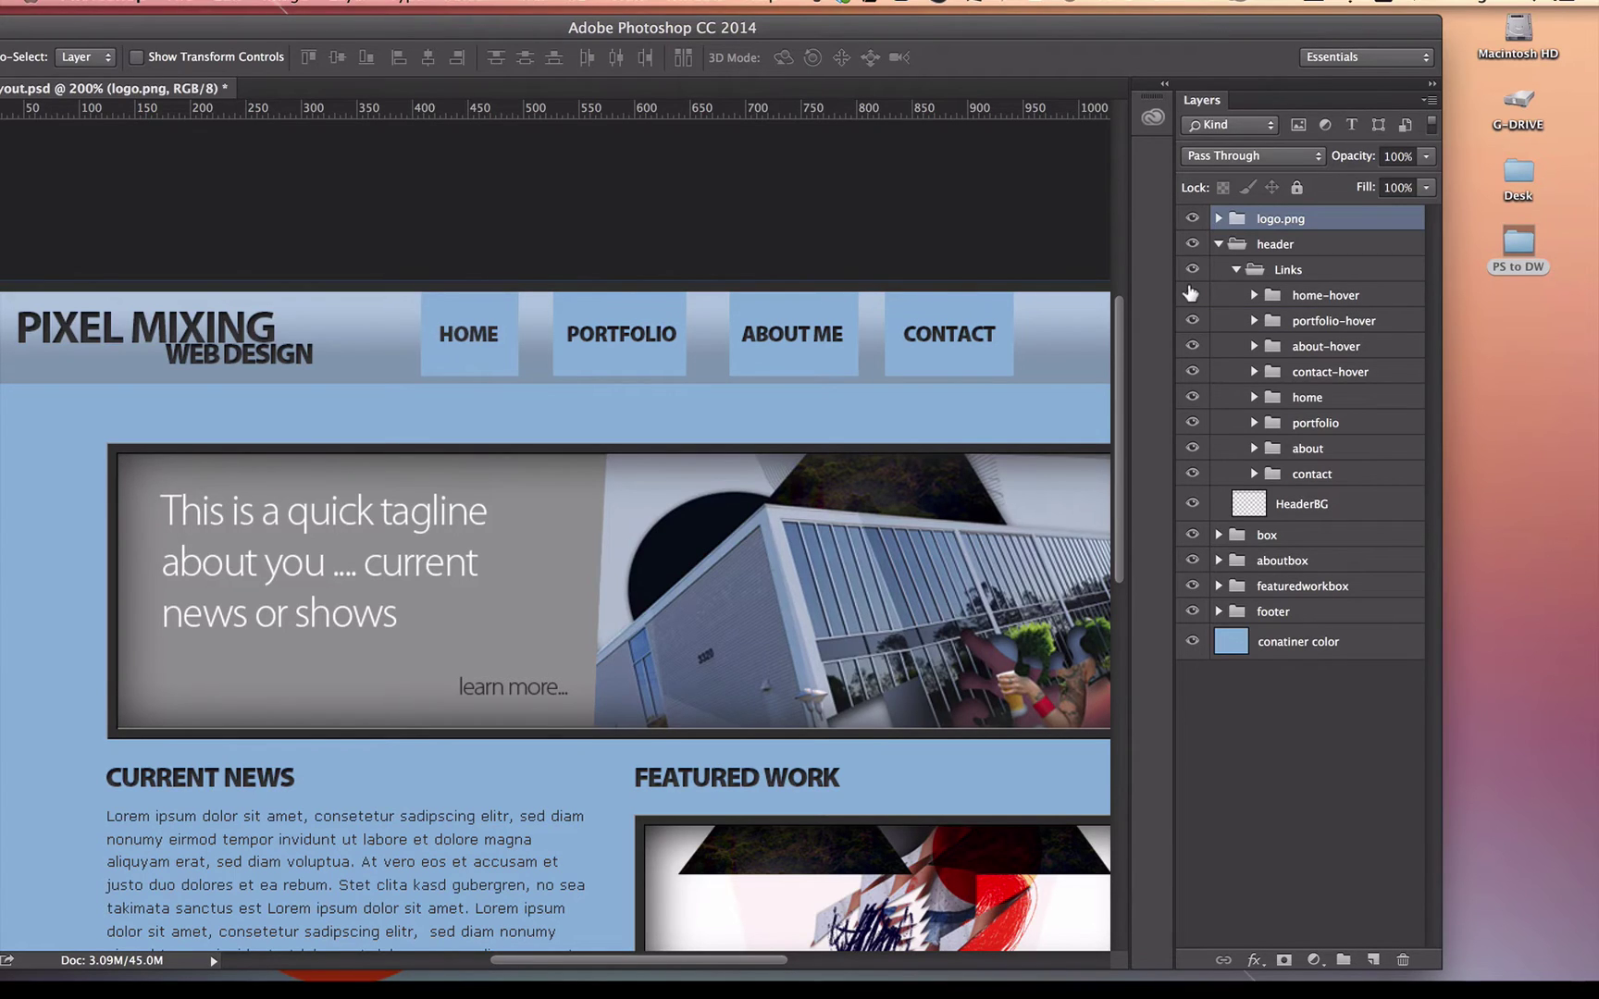
pyautogui.click(1191, 293)
pyautogui.click(1191, 293)
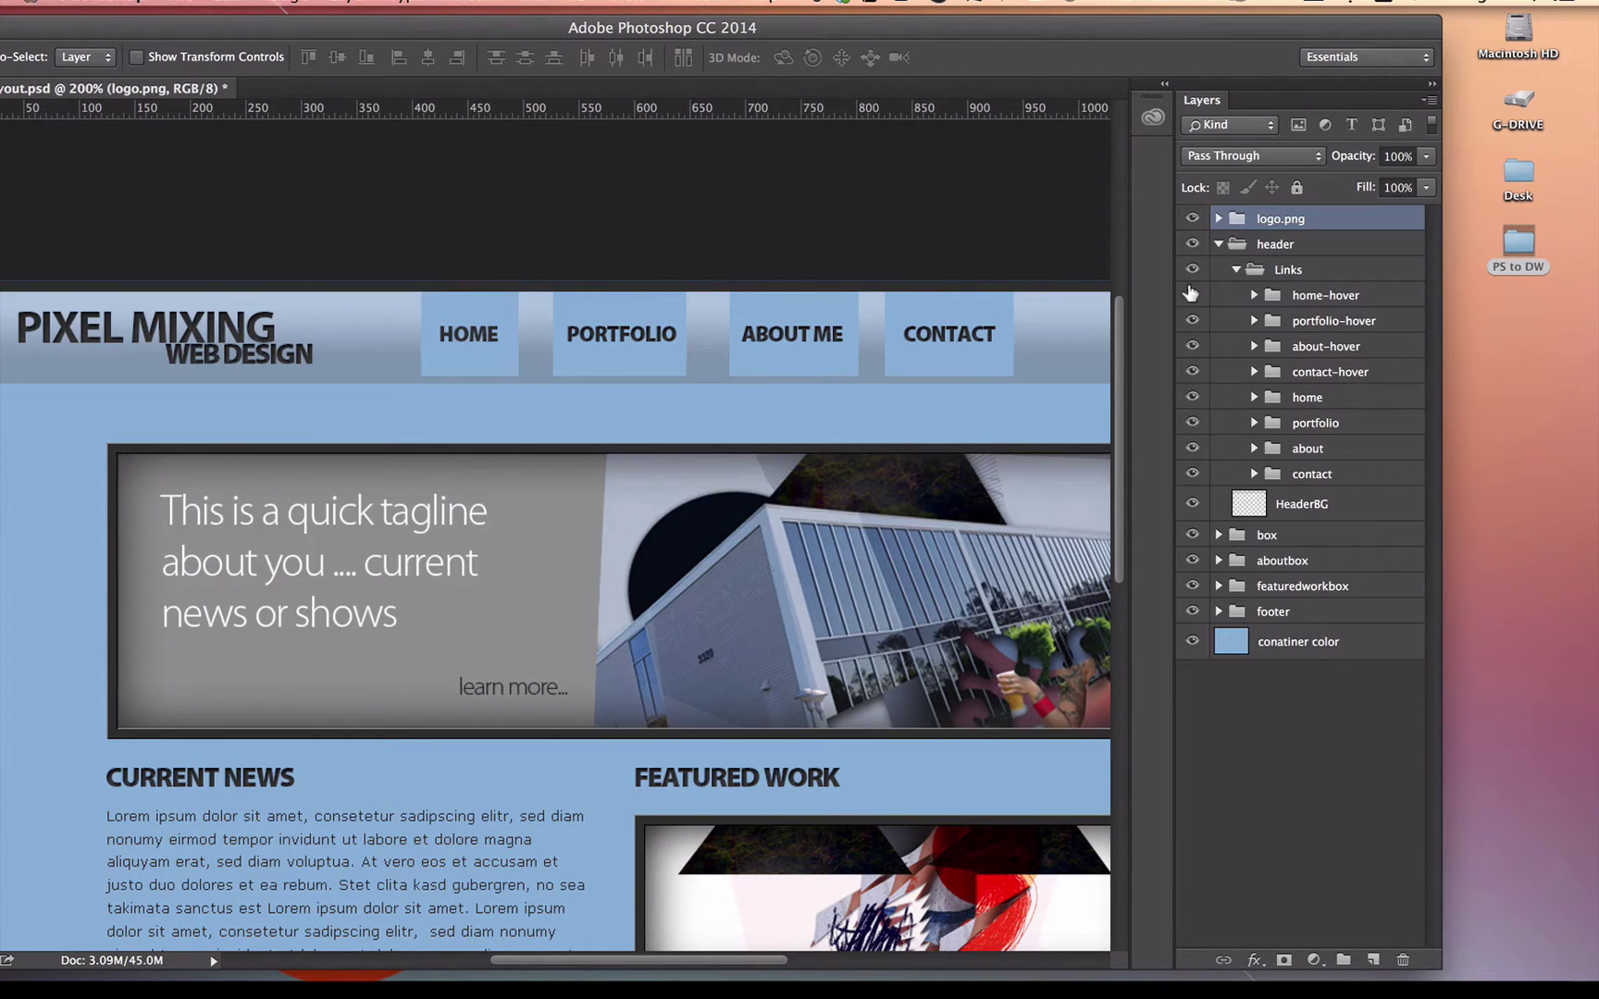
# Append .jpg to the home-hover group's name
pyautogui.click(1359, 294)
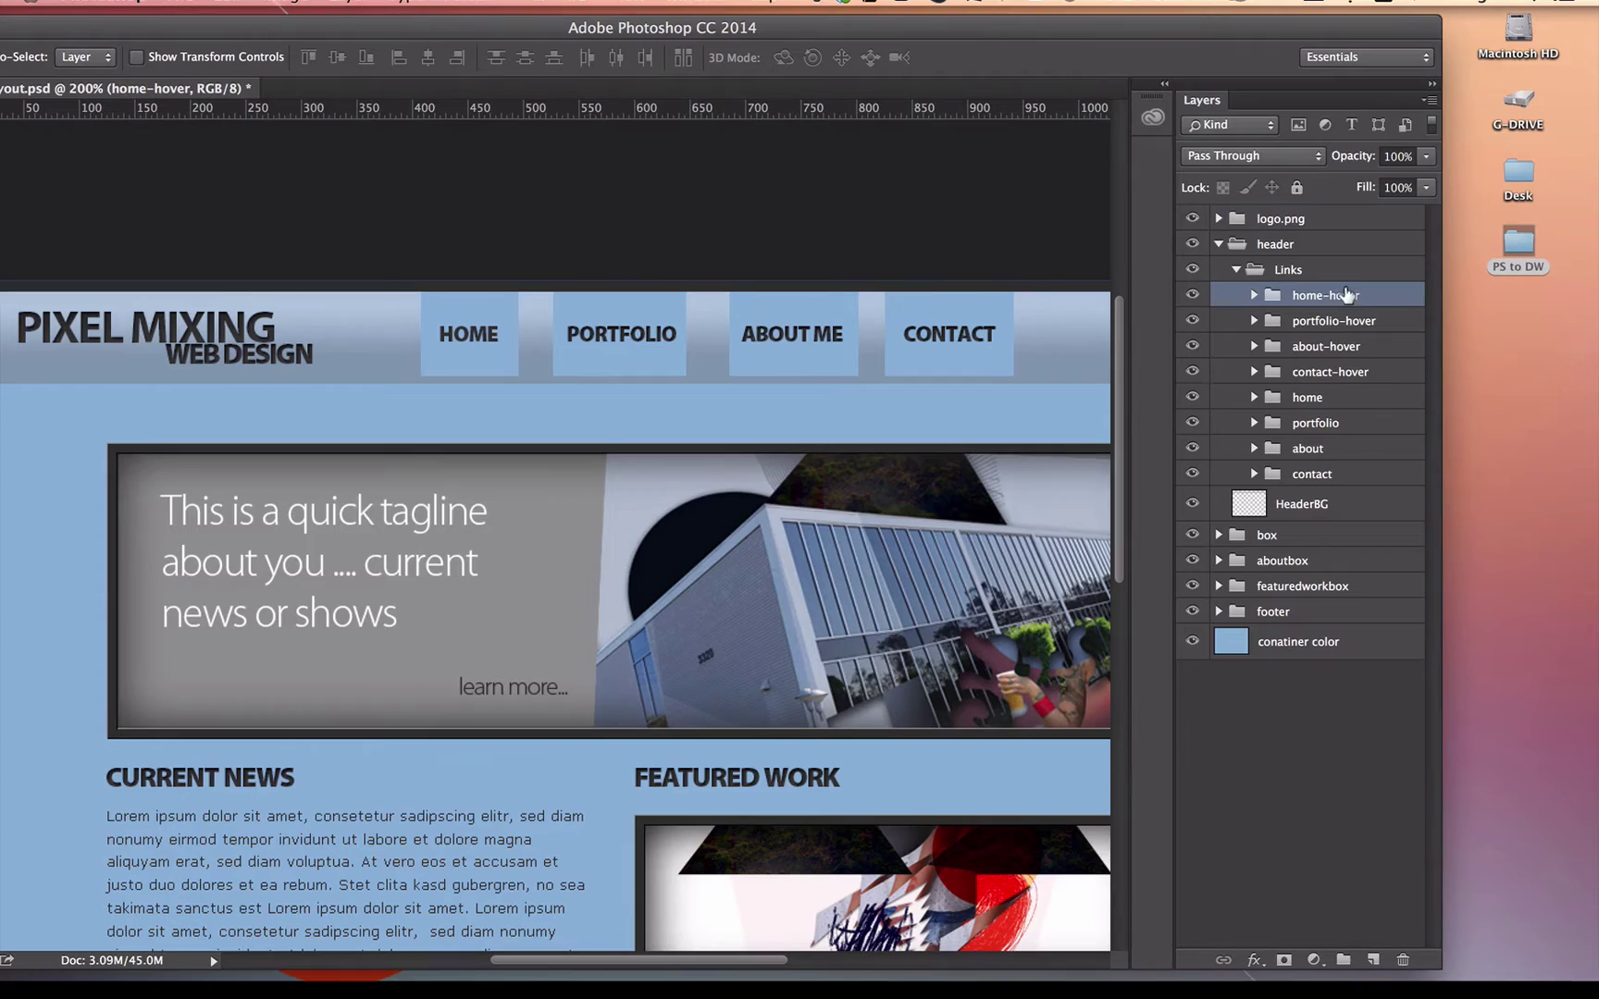
pyautogui.doubleClick(1360, 294)
pyautogui.click(1366, 296)
pyautogui.write('.jpg')
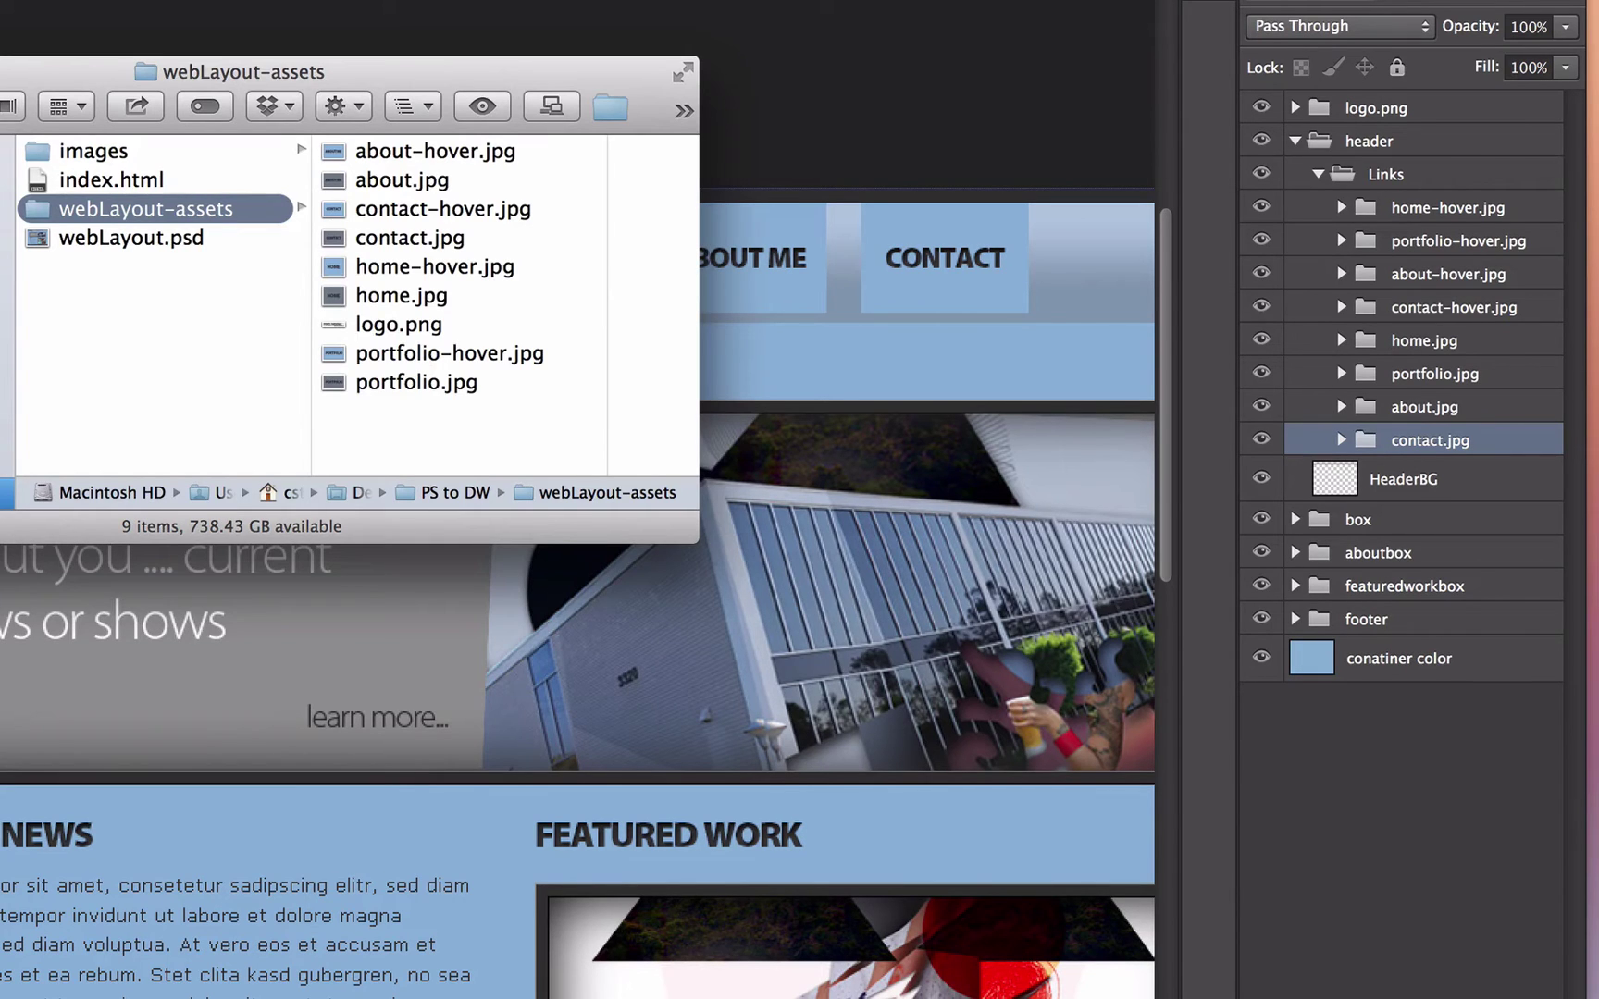
# Close the webLayout-assets Finder window with Command-W
pyautogui.press('super+w')
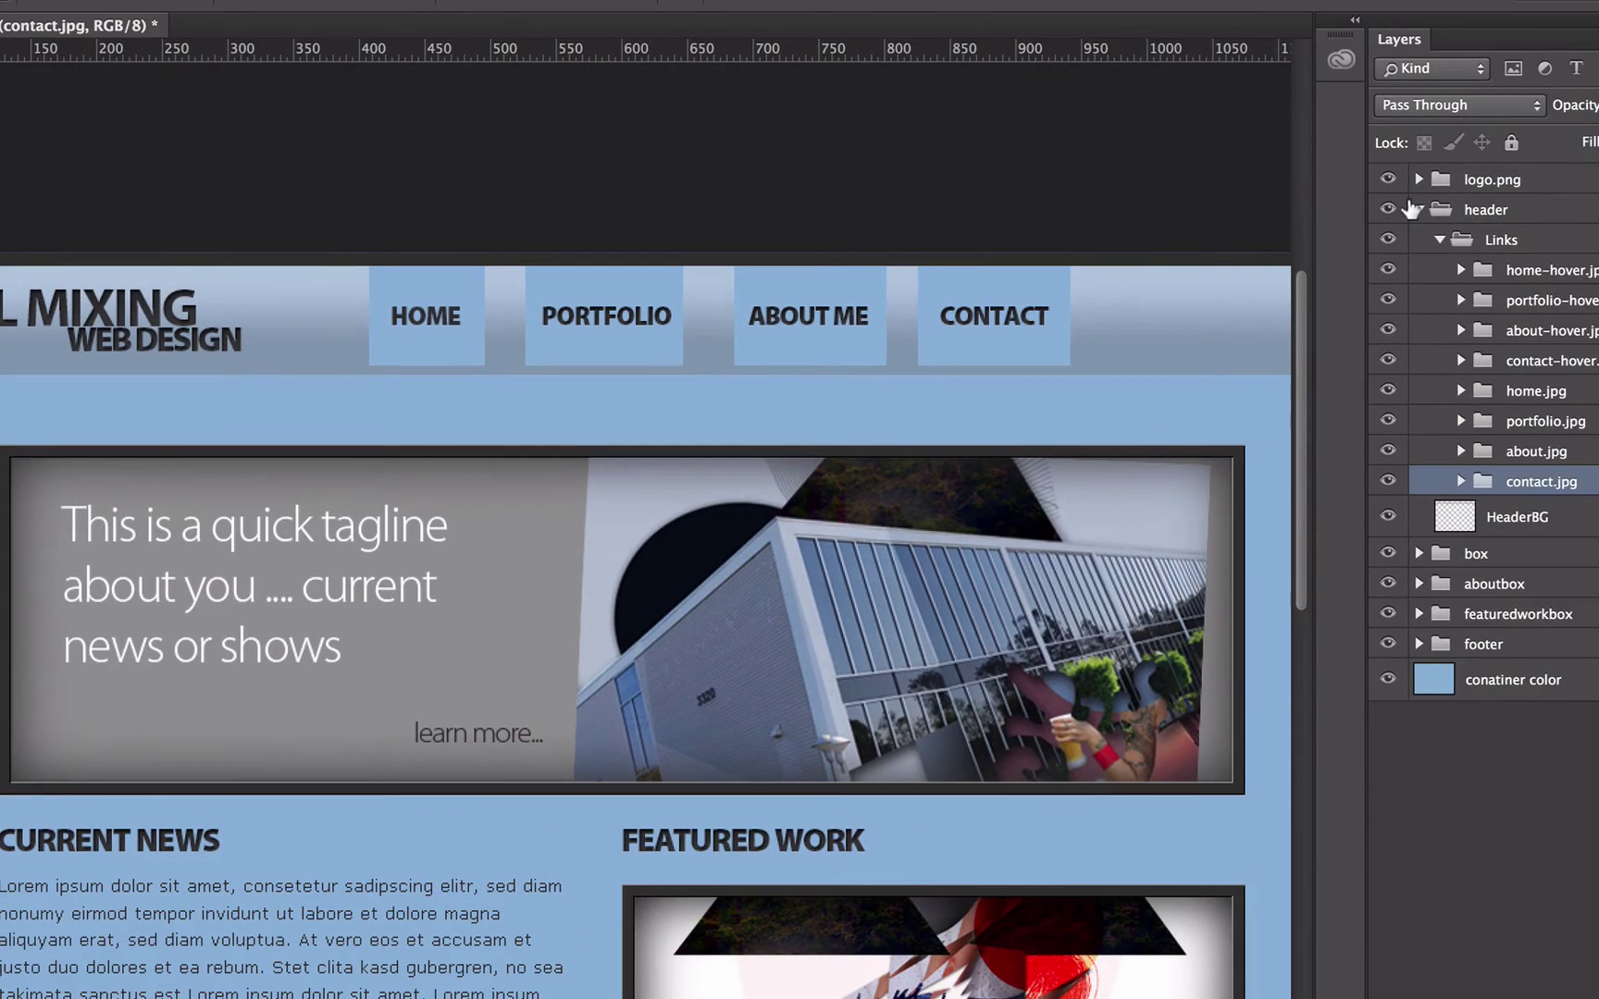
# Expand the box group and hide the building photo, 'learn more...' text and tagline layers
pyautogui.click(1414, 209)
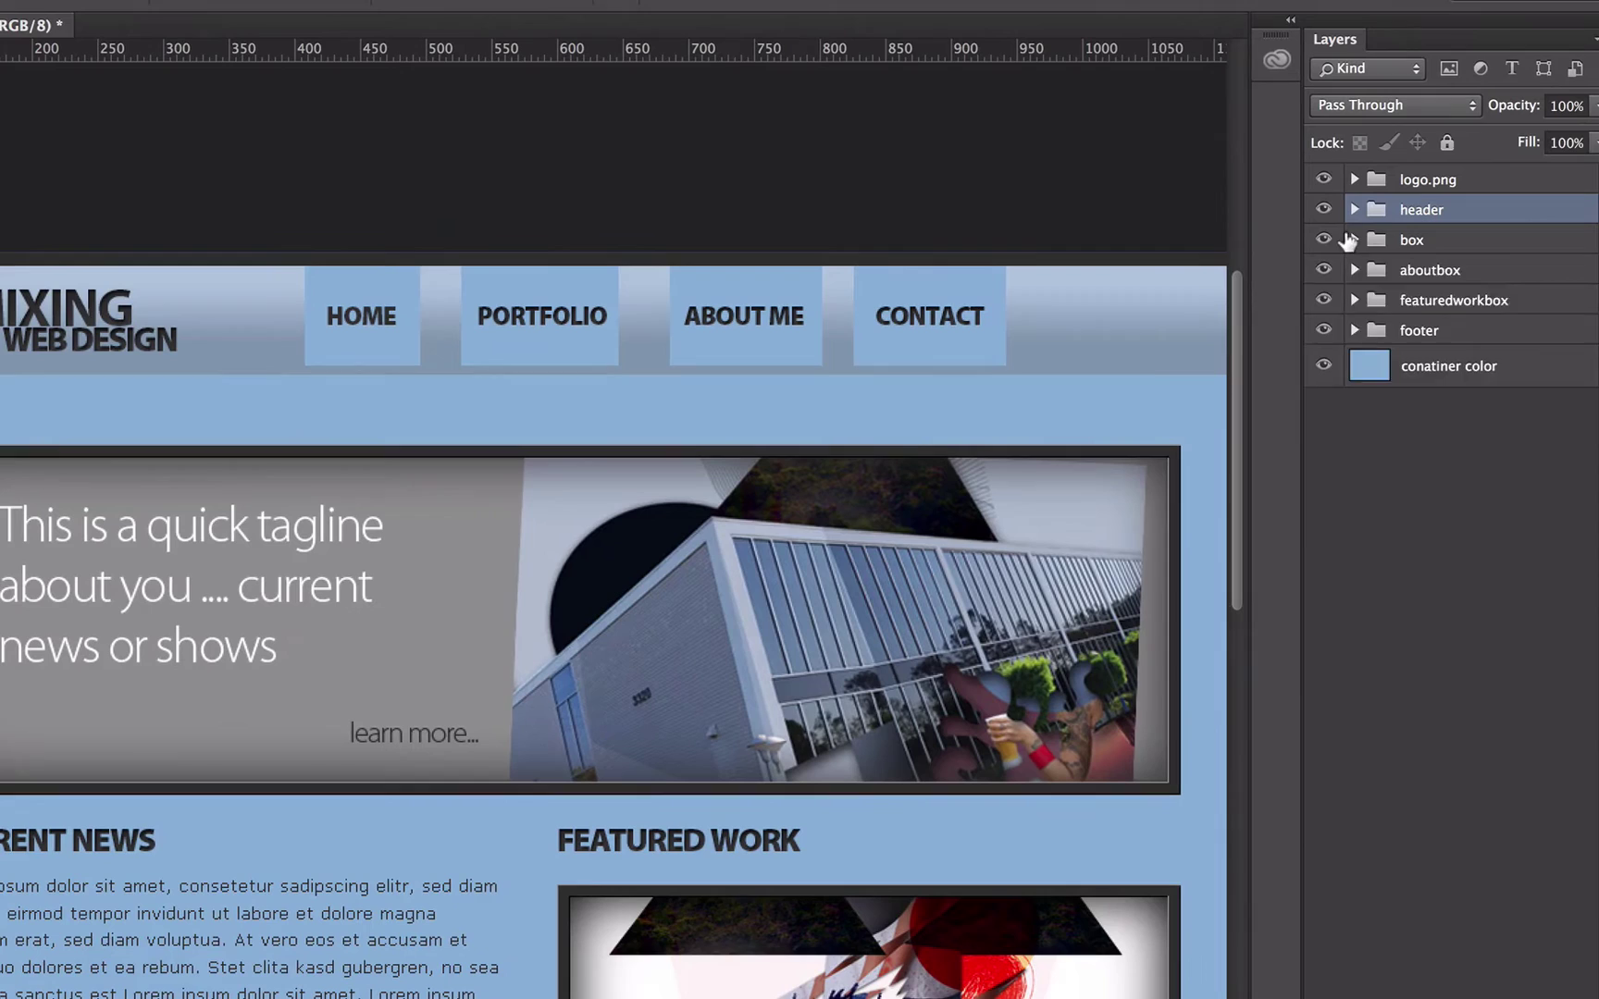
pyautogui.click(1354, 241)
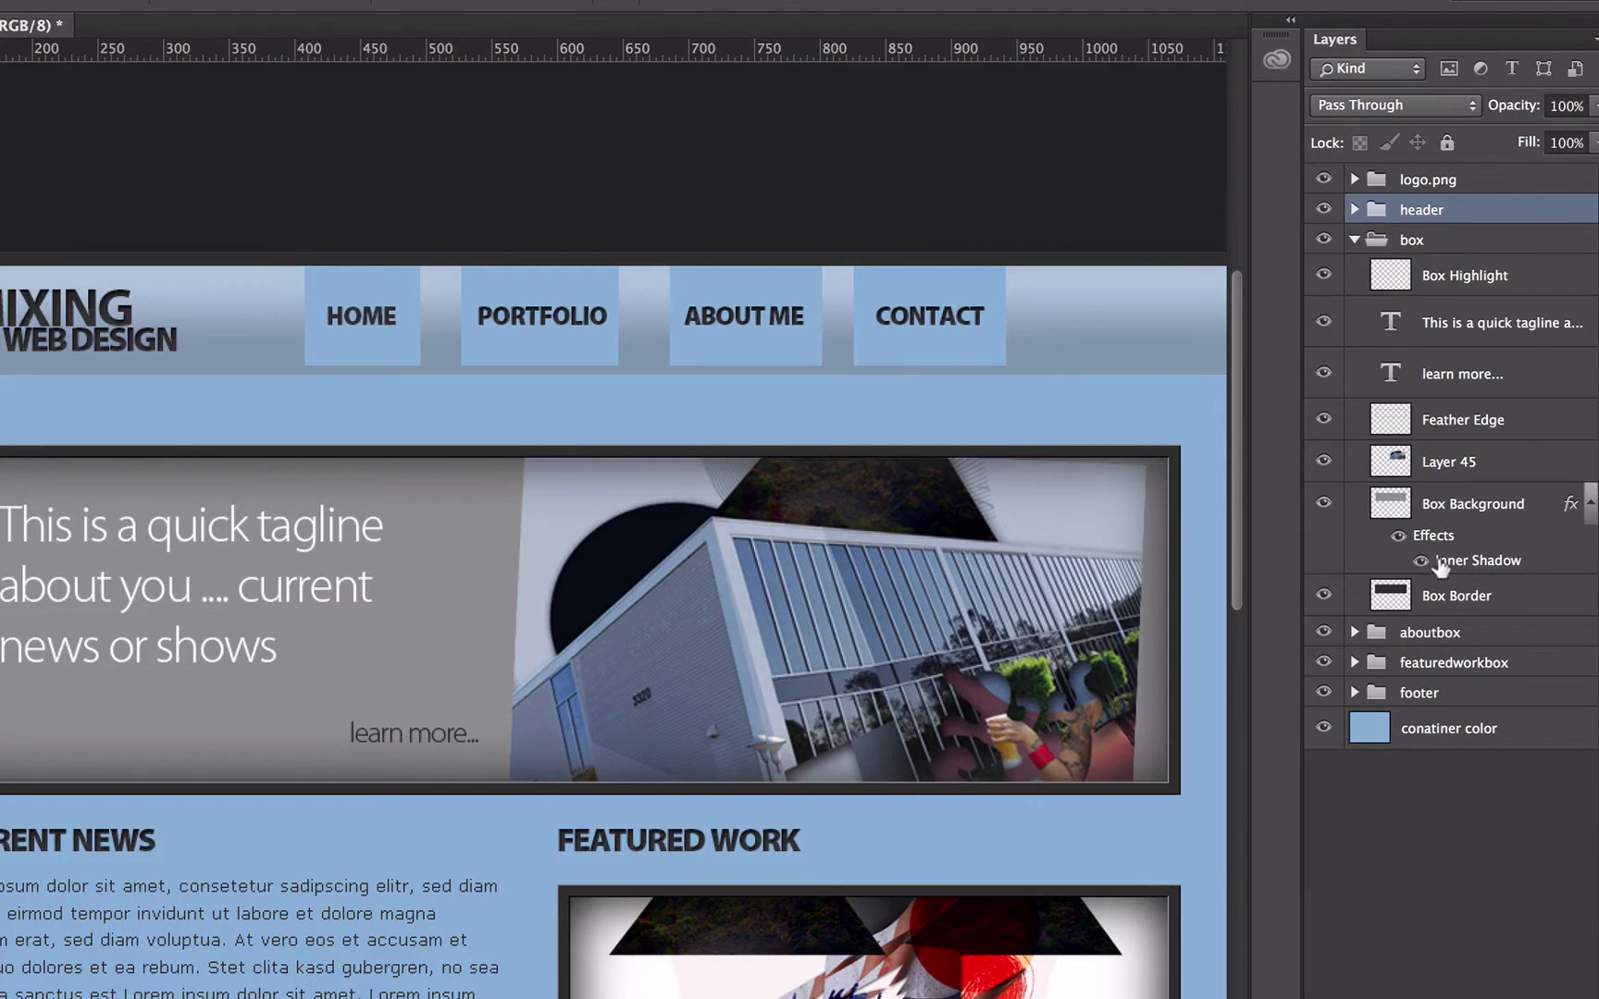
pyautogui.click(1324, 502)
pyautogui.click(1324, 503)
pyautogui.click(1322, 593)
pyautogui.click(1321, 593)
pyautogui.click(1324, 462)
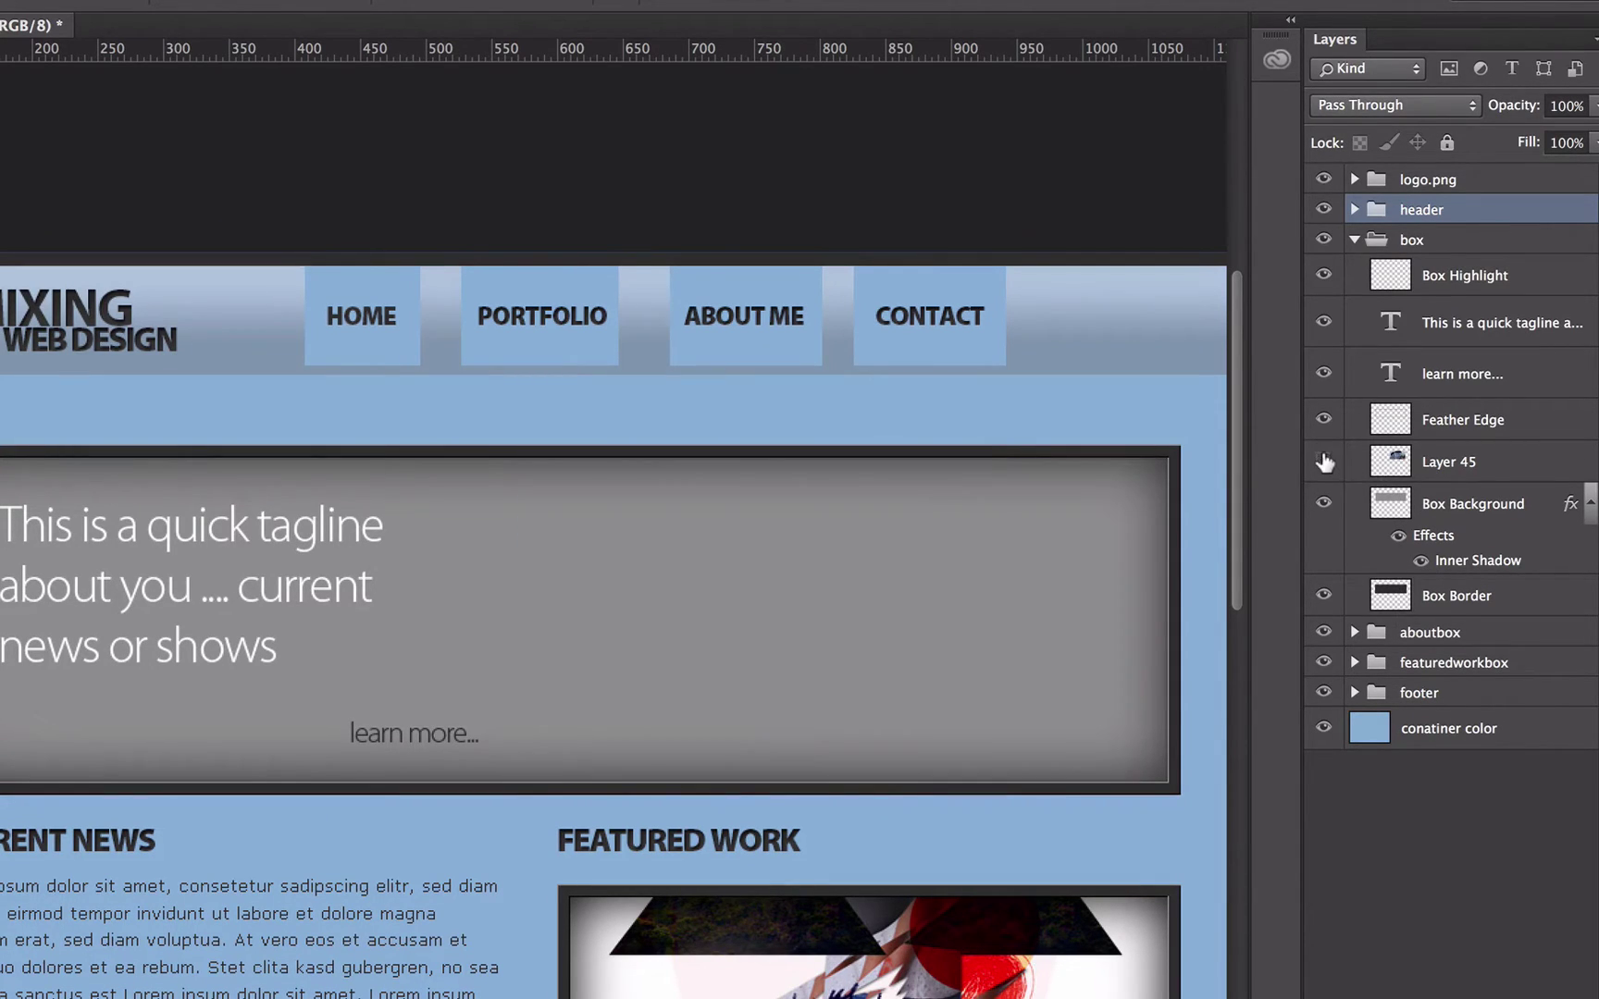
pyautogui.click(1321, 371)
pyautogui.click(1324, 321)
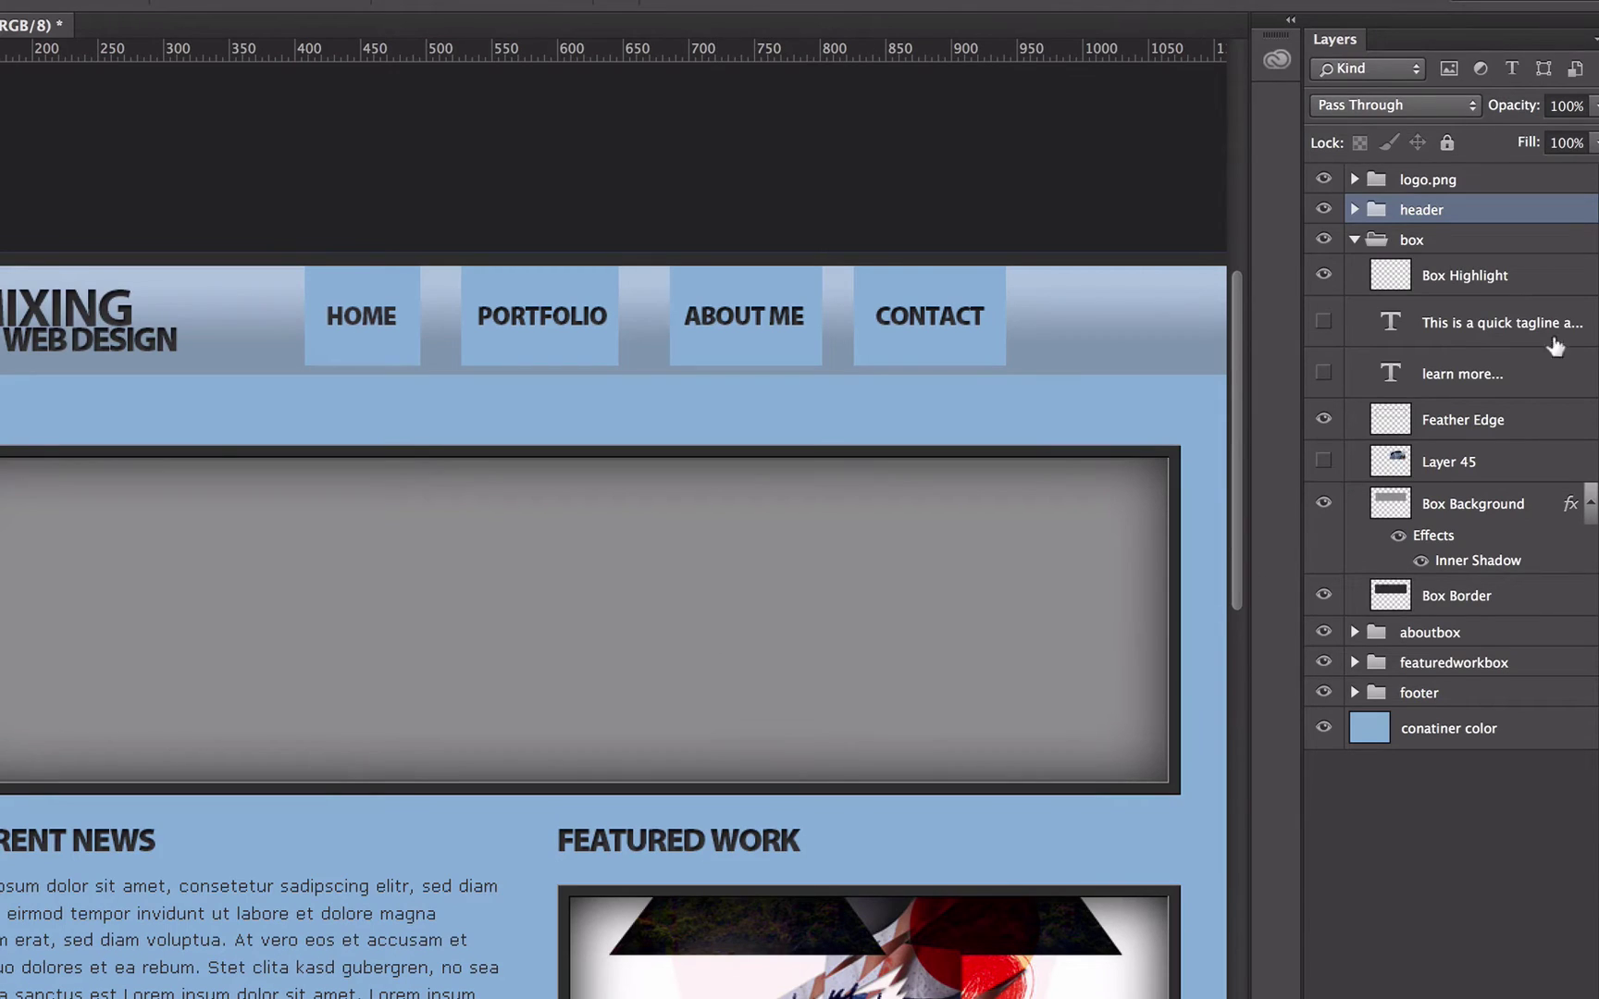
# Group Box Highlight, Feather Edge, Box Background and Box Border into Group 1
pyautogui.click(1494, 273)
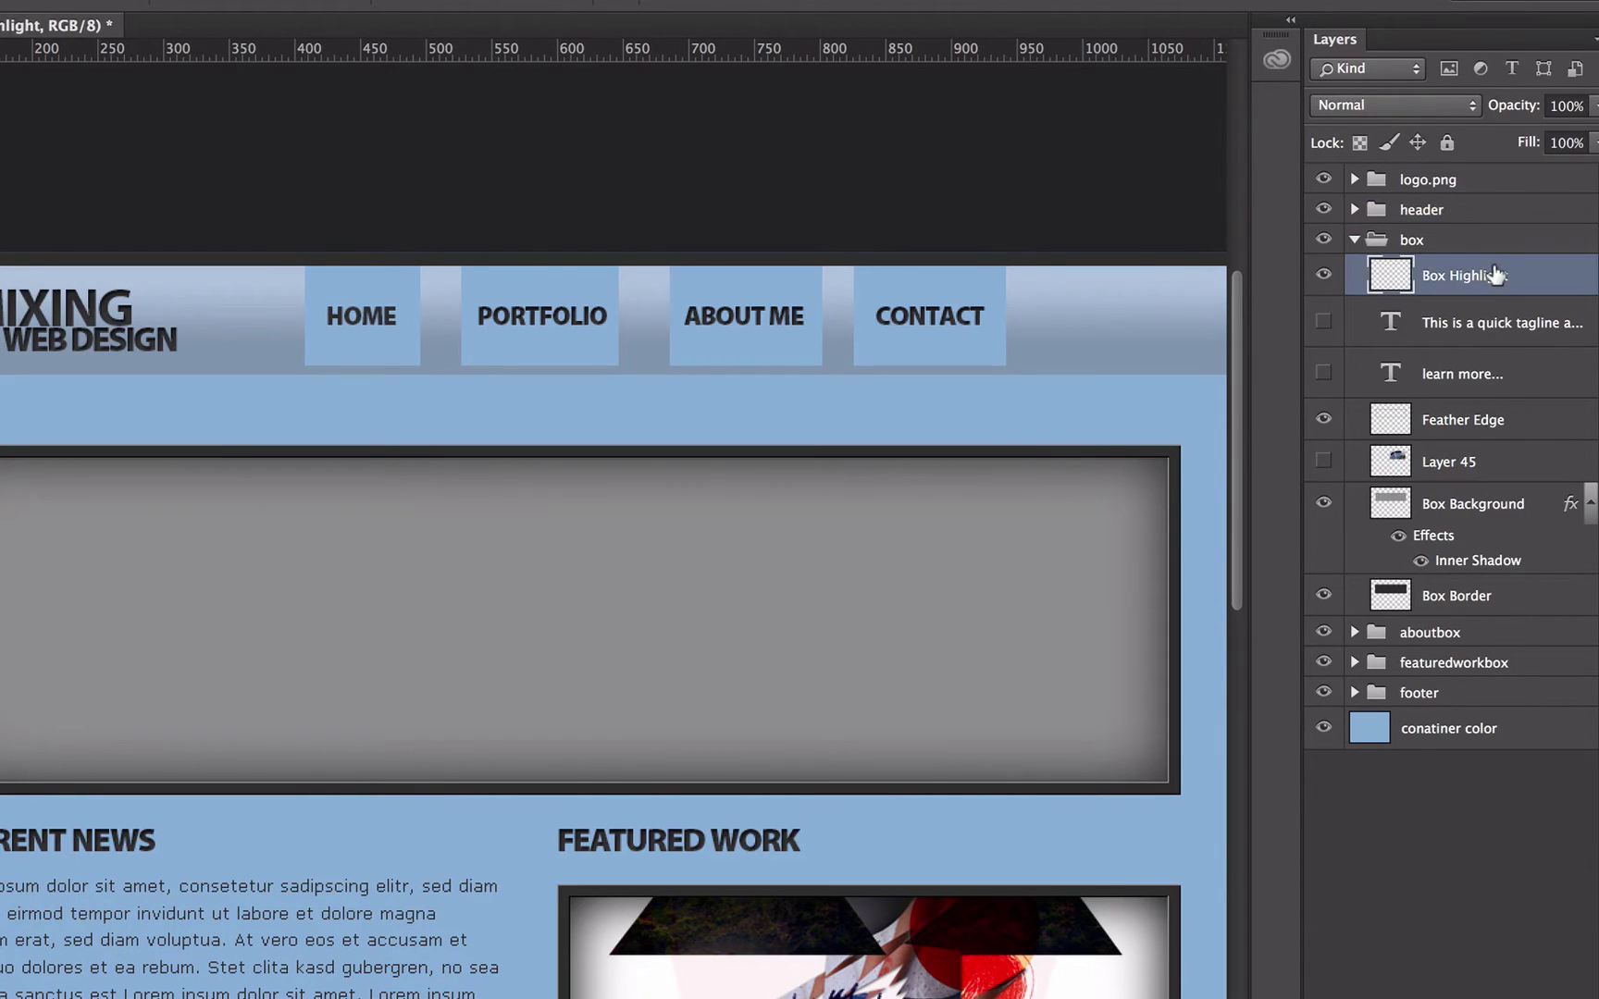
pyautogui.keyDown('super'); pyautogui.click(1488, 422); pyautogui.keyUp('super')
pyautogui.keyDown('super'); pyautogui.click(1471, 505); pyautogui.keyUp('super')
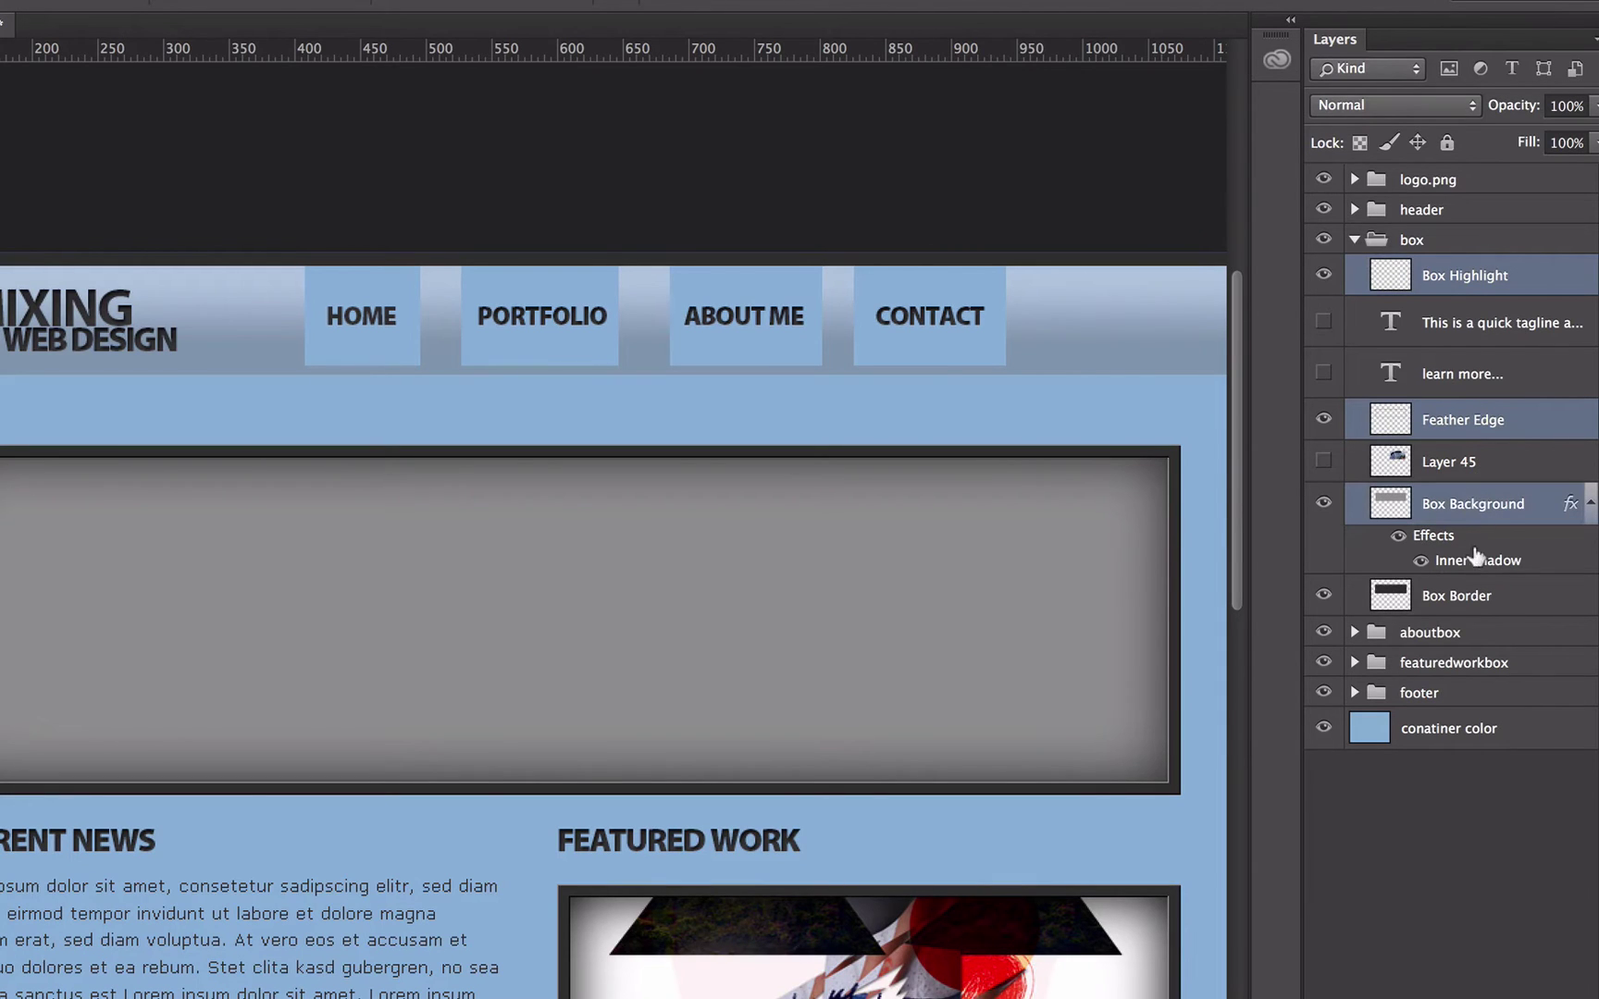
pyautogui.keyDown('super'); pyautogui.click(1476, 597); pyautogui.keyUp('super')
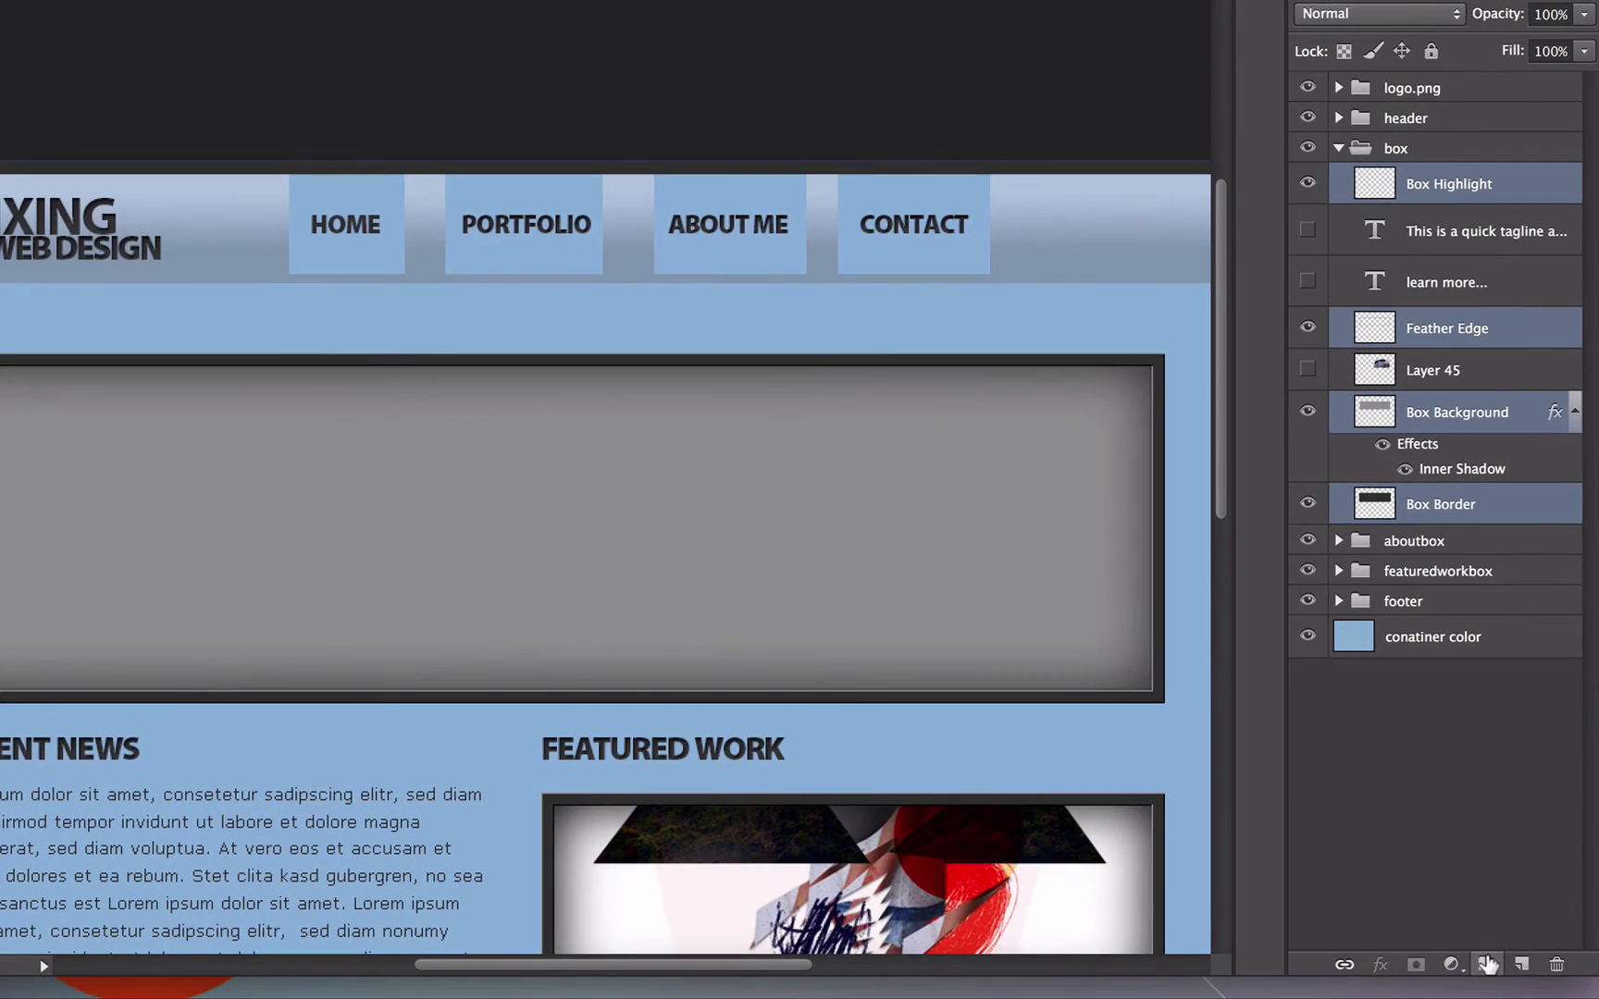
pyautogui.click(1485, 964)
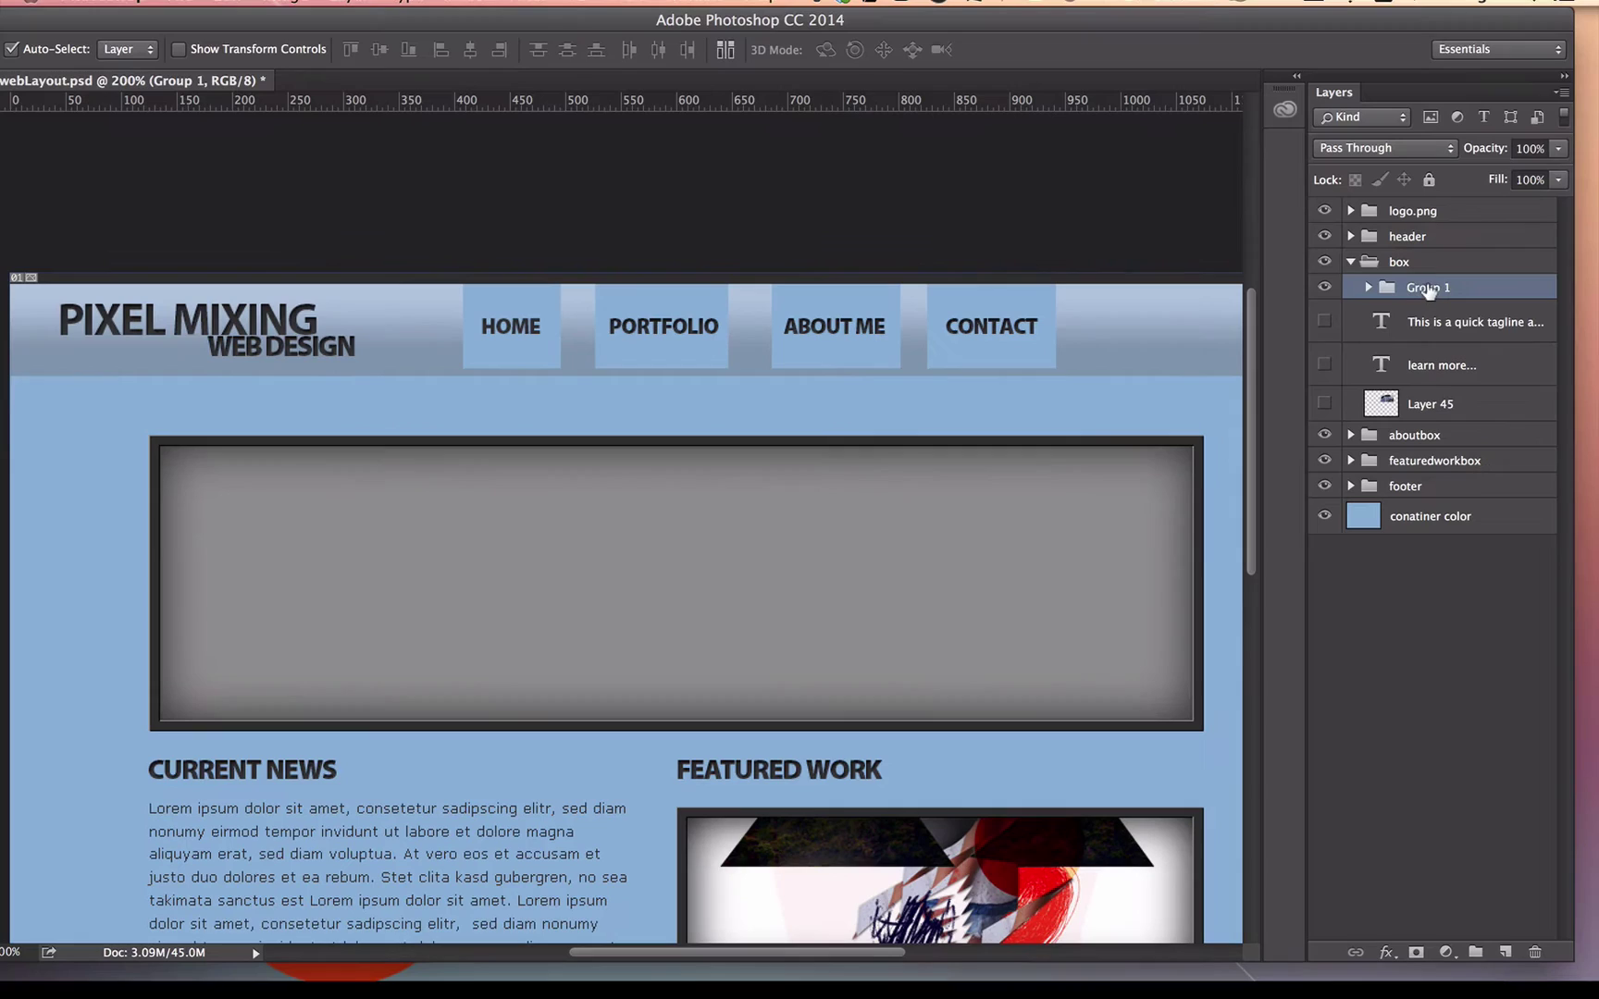
# Rename Group 1 inside the box folder to largebox.jpg
pyautogui.doubleClick(1458, 180)
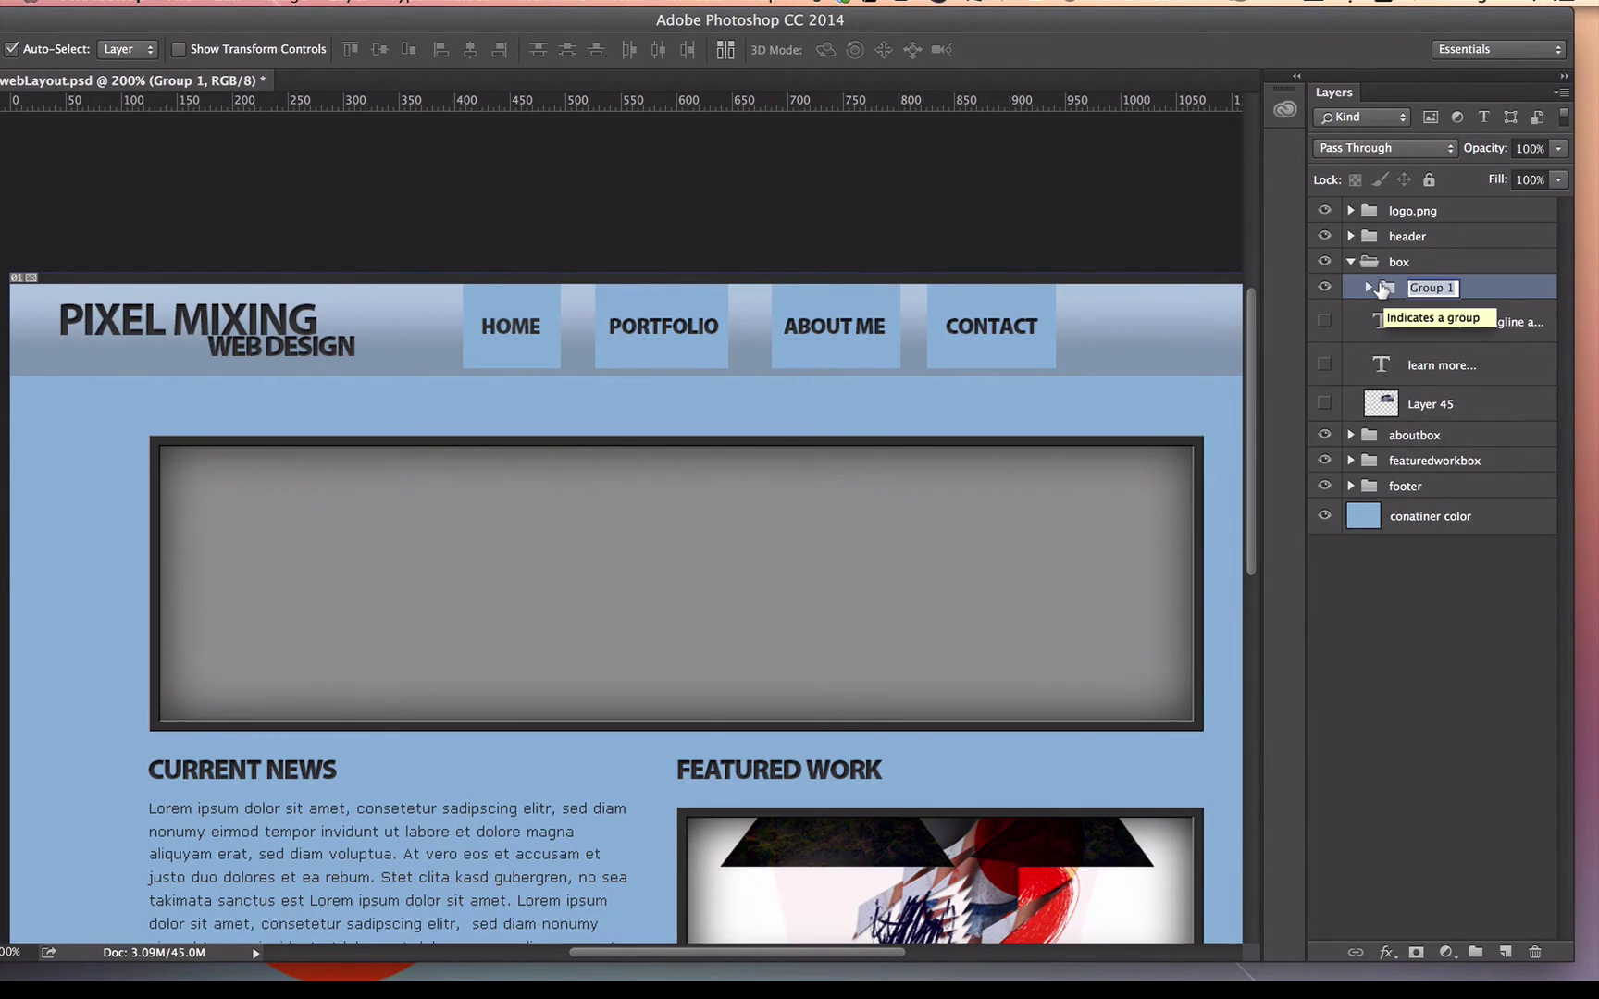
pyautogui.write('lar')
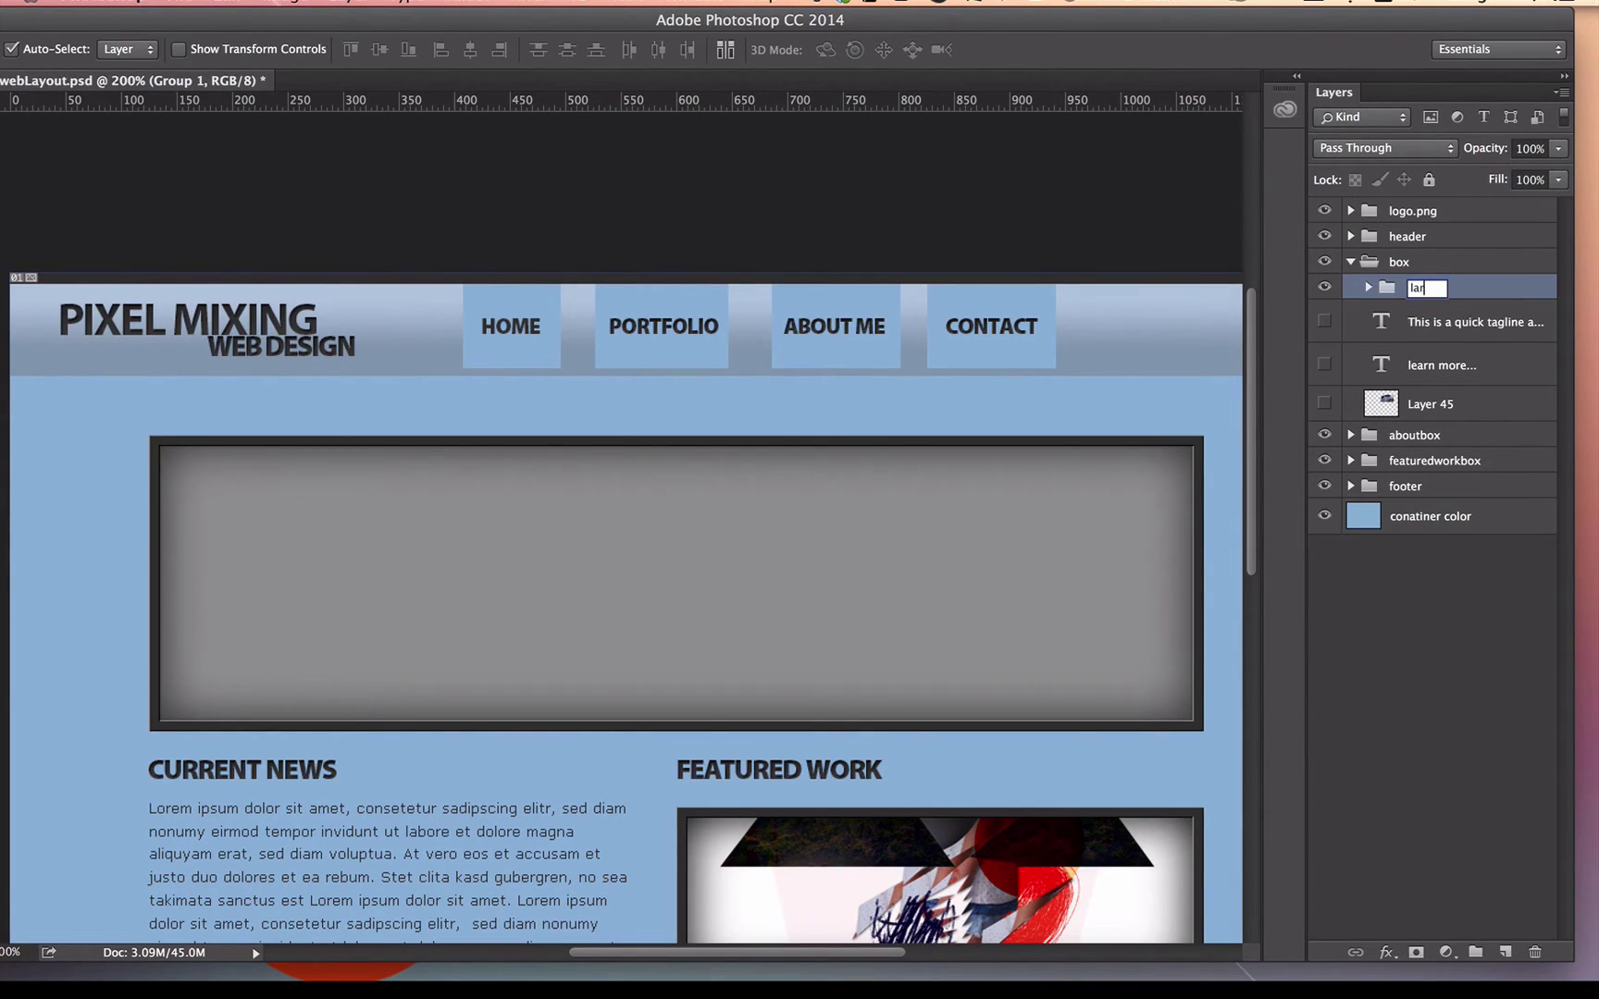
pyautogui.write('gebox.jpg')
pyautogui.press('Return')
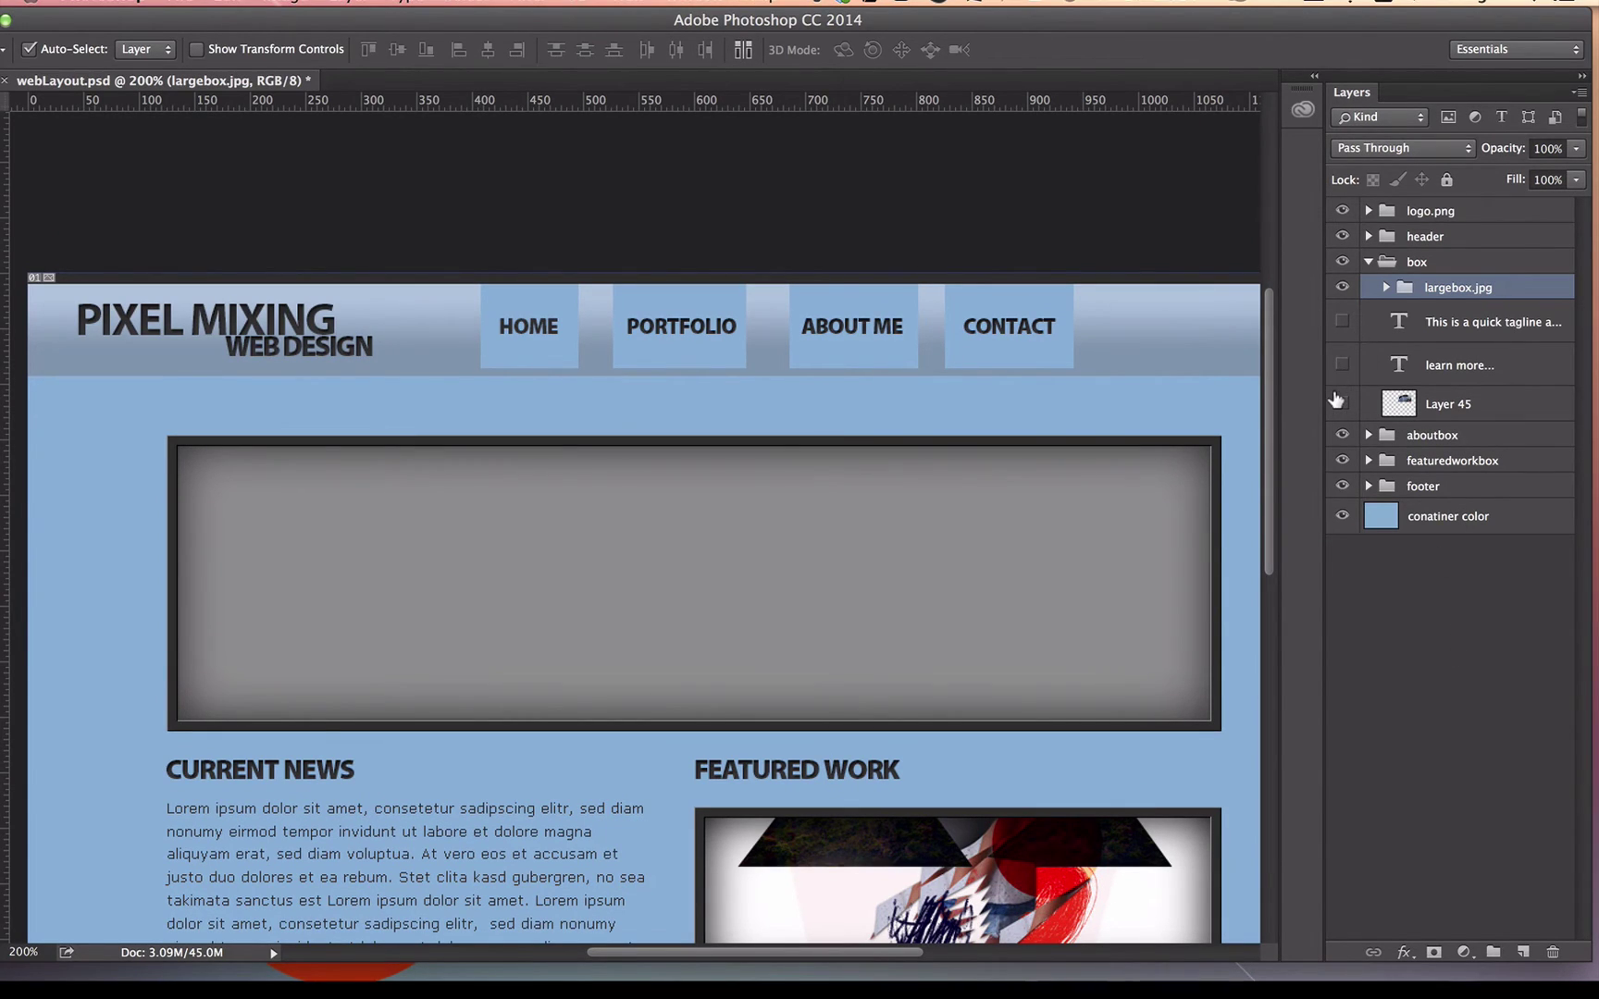
# Make Layer 45 visible again, stack it above the largebox.jpg group, and hide the frame group
pyautogui.click(1342, 403)
pyautogui.moveTo(1409, 404); pyautogui.dragTo(1453, 277)
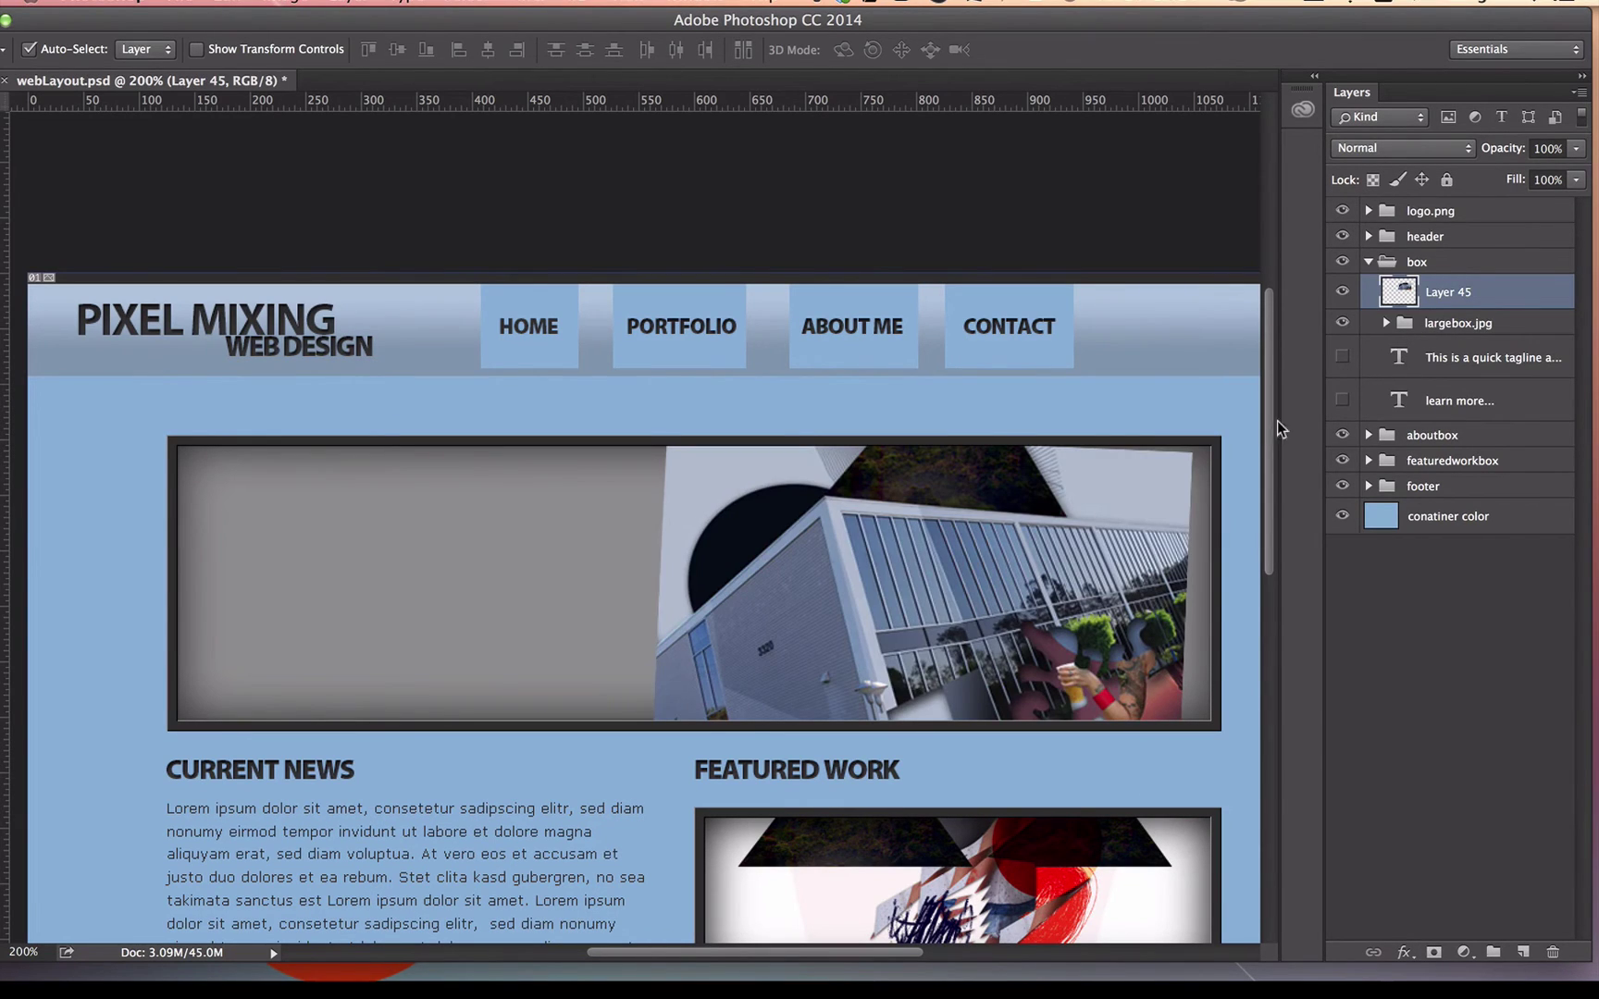
pyautogui.click(1342, 263)
pyautogui.click(1341, 263)
pyautogui.click(1342, 322)
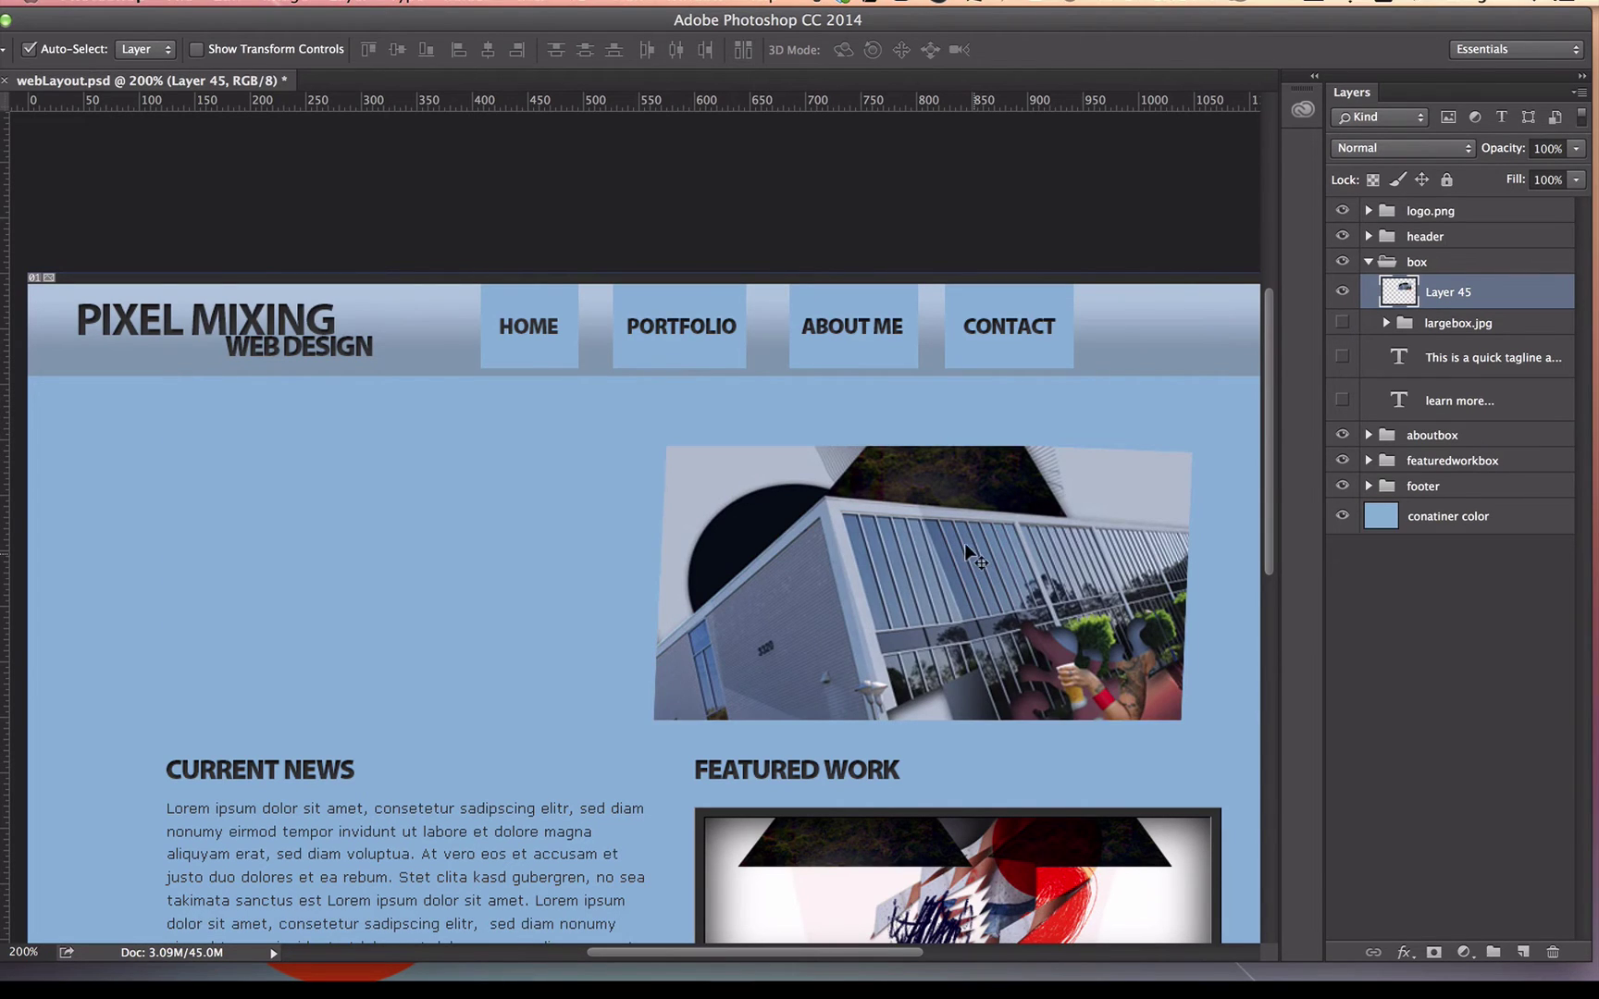
# Reposition the building photo on the canvas while the frame group is hidden
pyautogui.moveTo(964, 543)
pyautogui.mouseDown()
pyautogui.moveTo(950, 629)
pyautogui.moveTo(964, 739)
pyautogui.moveTo(957, 704)
pyautogui.moveTo(921, 708)
pyautogui.moveTo(930, 732)
pyautogui.moveTo(852, 692)
pyautogui.moveTo(884, 523)
pyautogui.moveTo(881, 676)
pyautogui.moveTo(855, 740)
pyautogui.moveTo(865, 518)
pyautogui.moveTo(866, 679)
pyautogui.mouseUp()
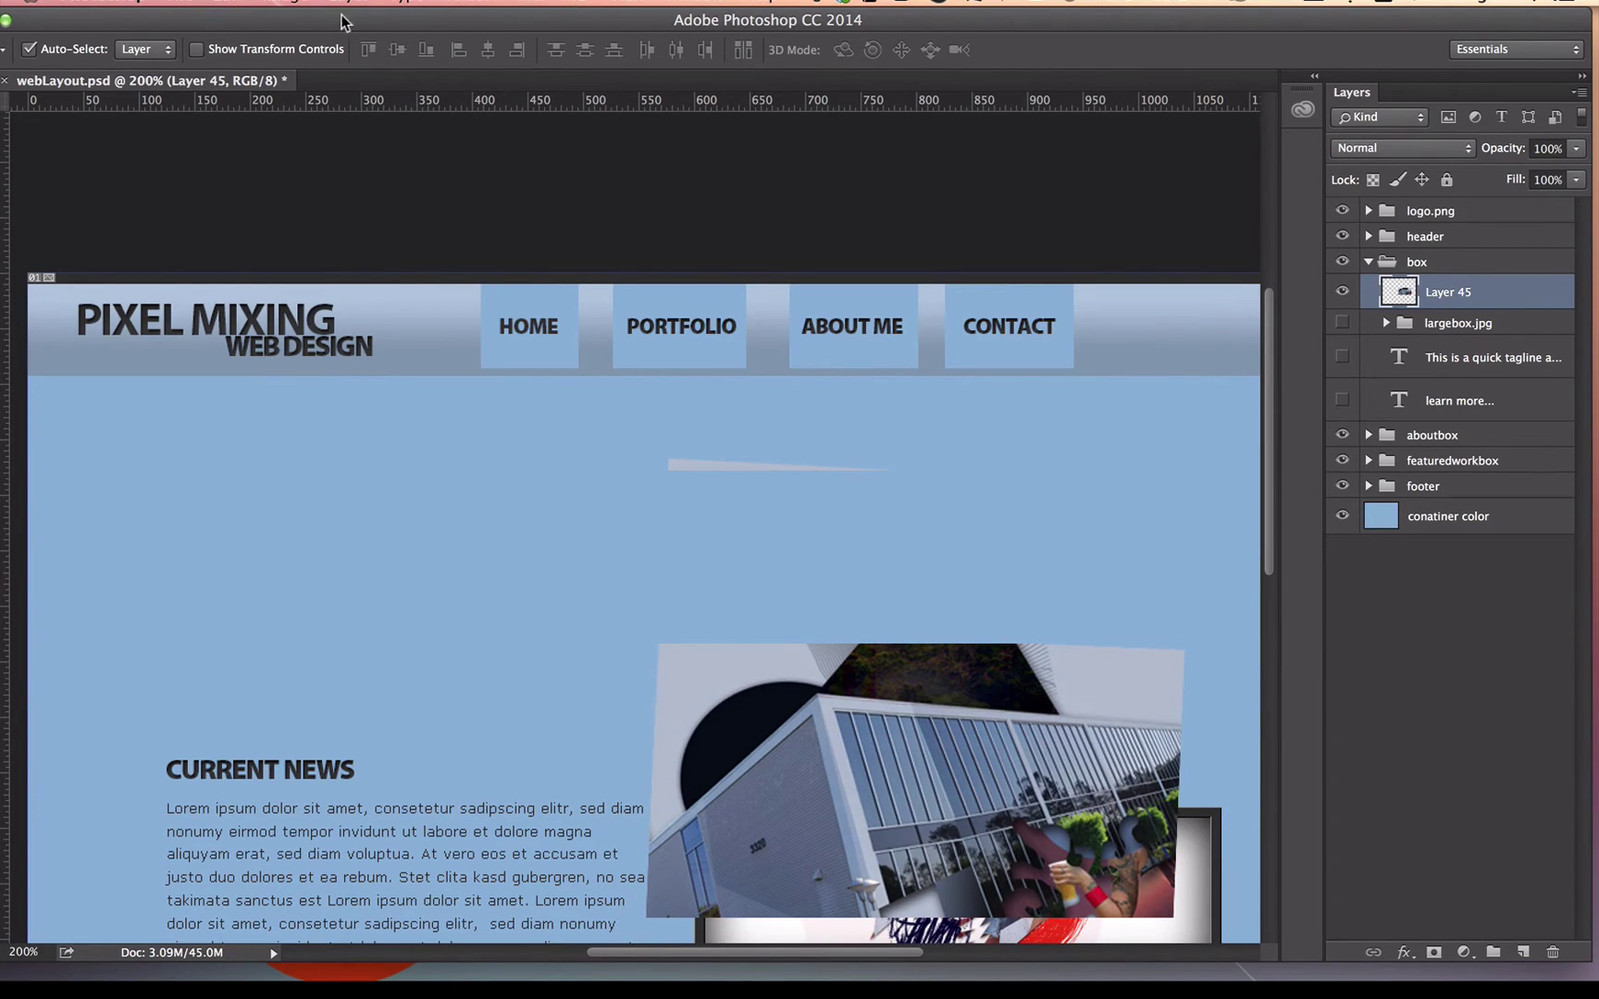
pyautogui.moveTo(342, 20); pyautogui.dragTo(401, 20)
pyautogui.press('m')
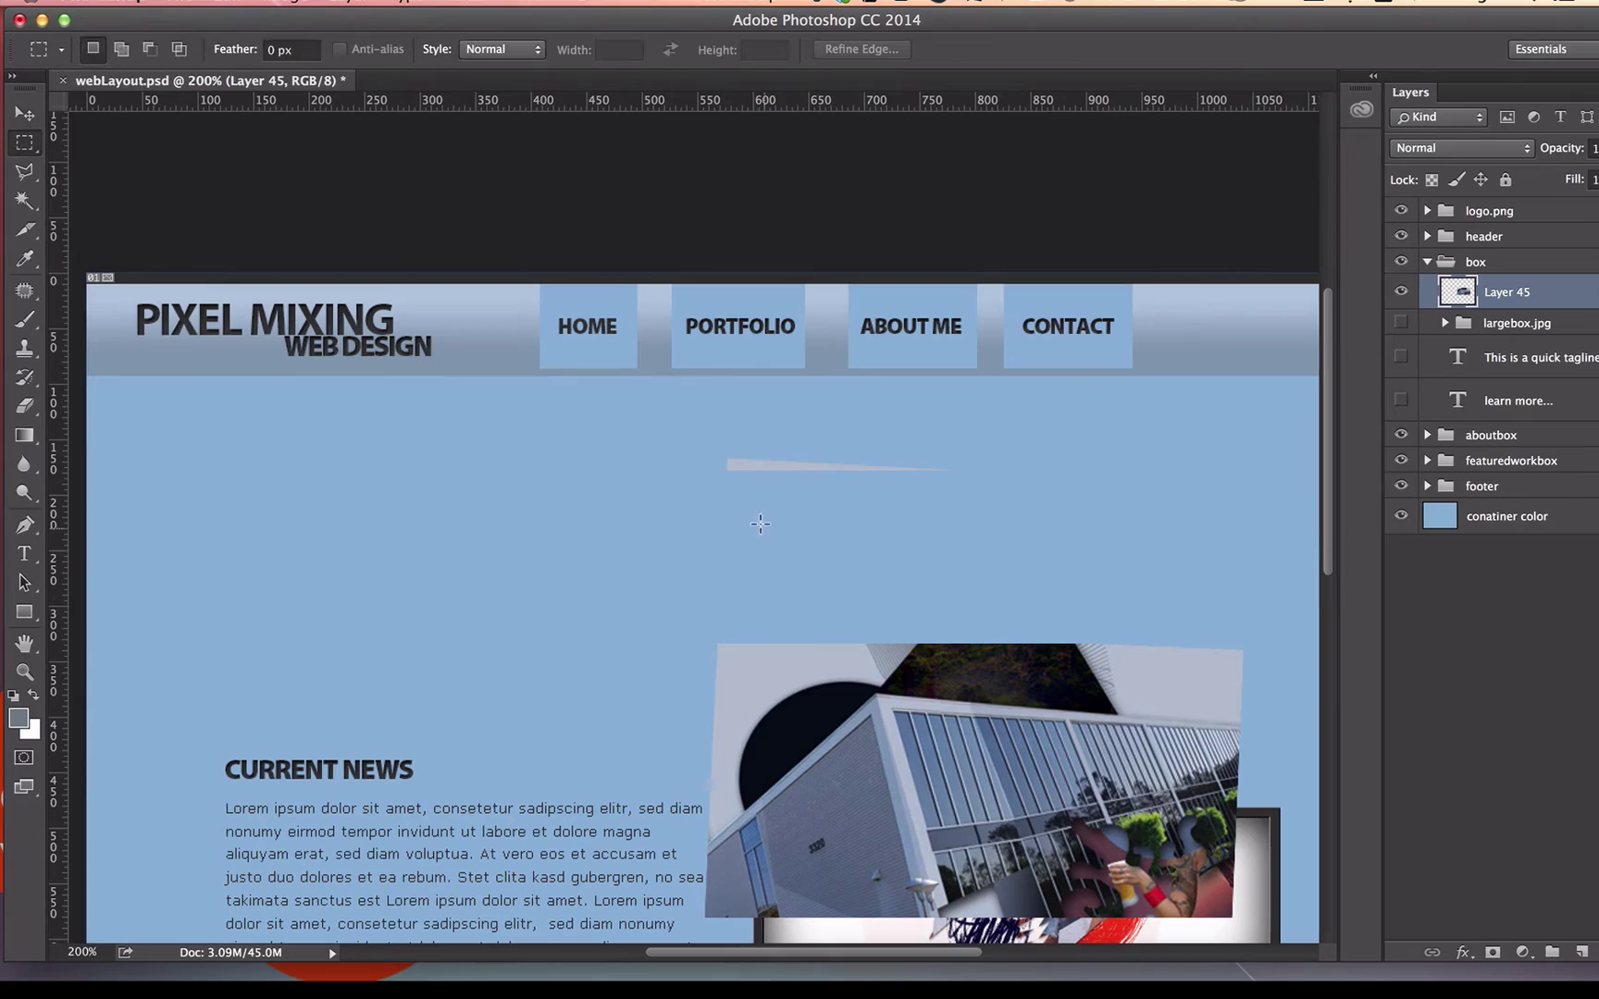
pyautogui.moveTo(609, 423); pyautogui.dragTo(1240, 623)
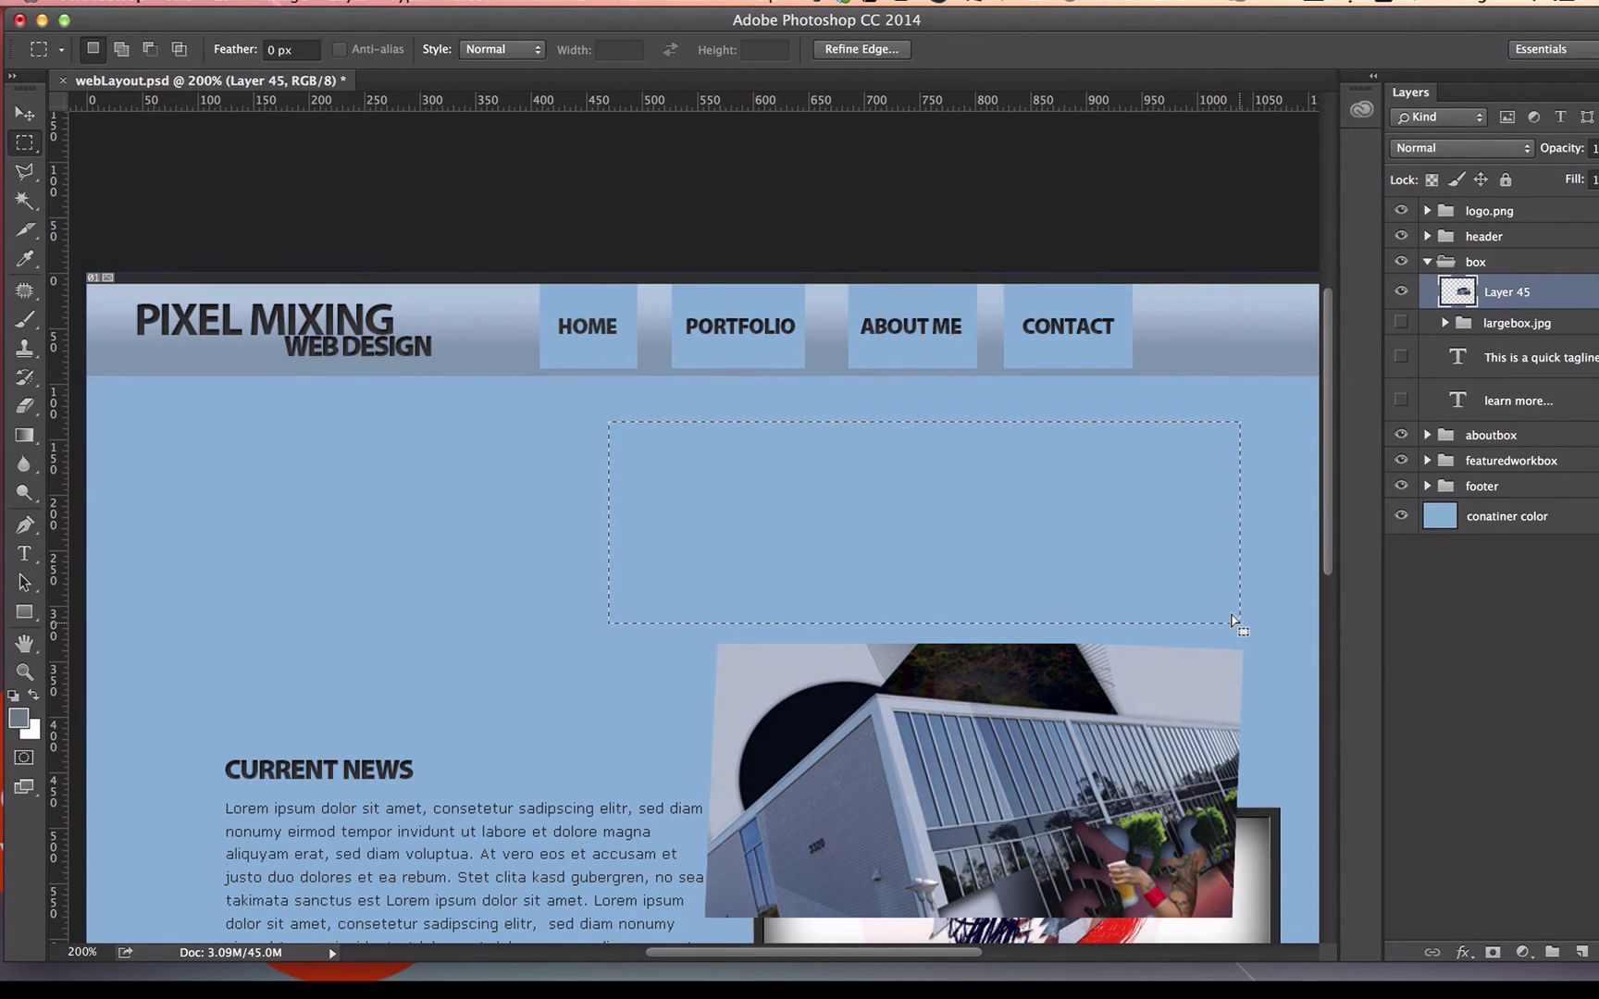
pyautogui.click(1236, 618)
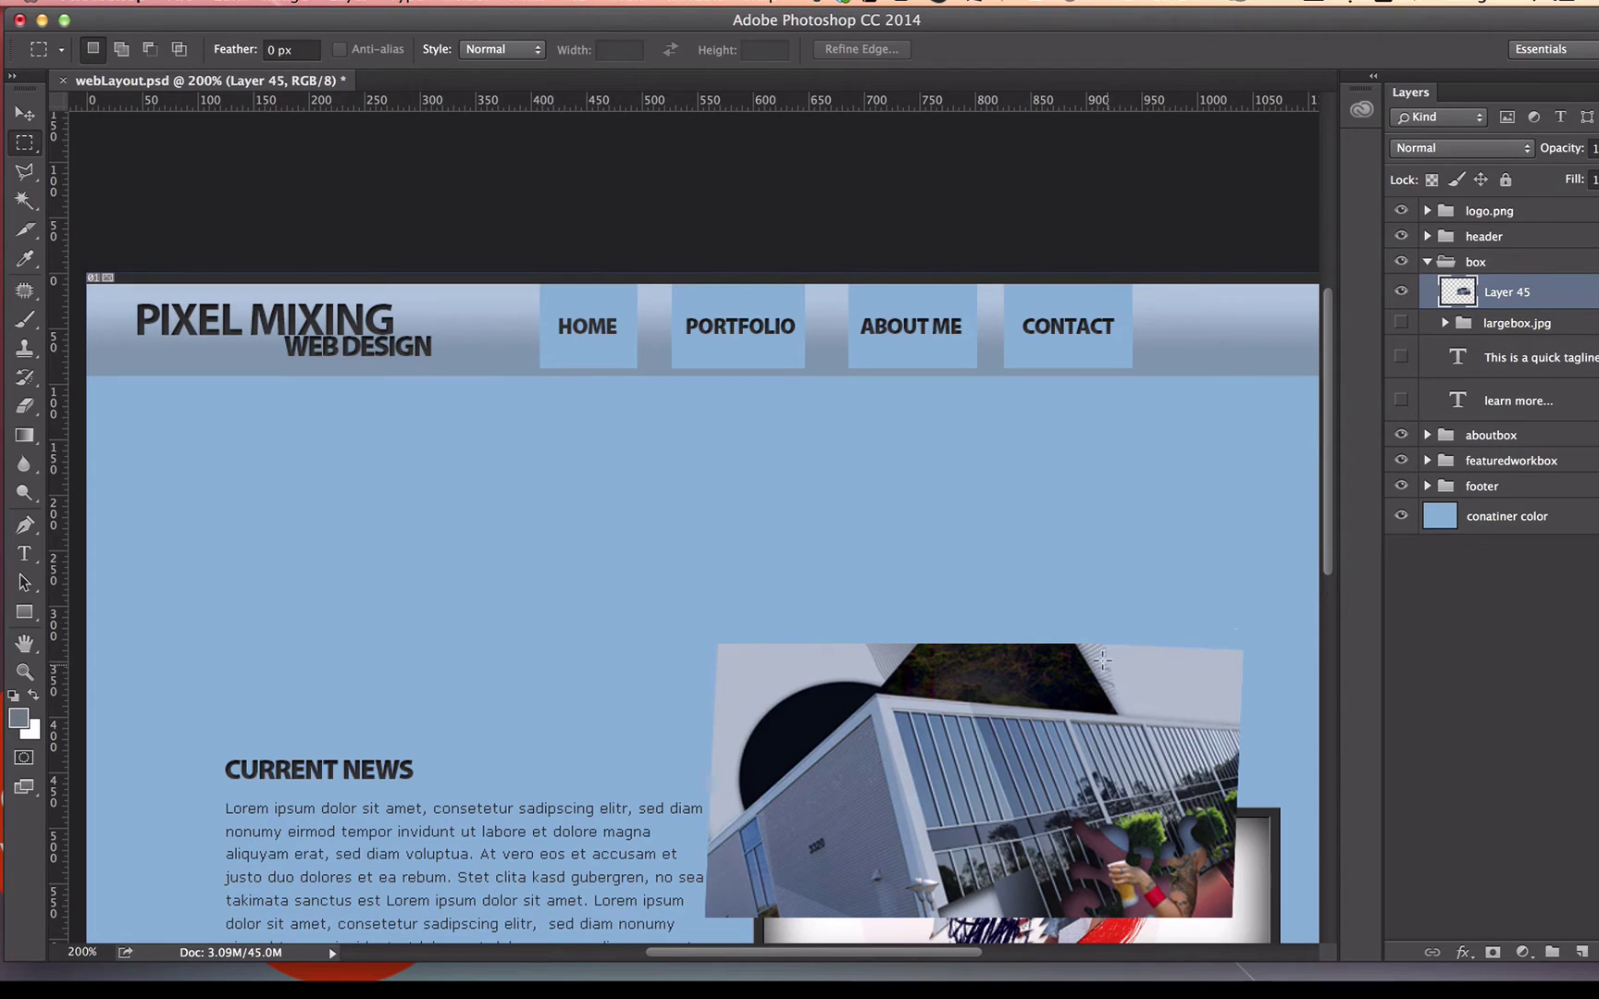
pyautogui.click(25, 113)
pyautogui.moveTo(861, 745); pyautogui.dragTo(890, 532)
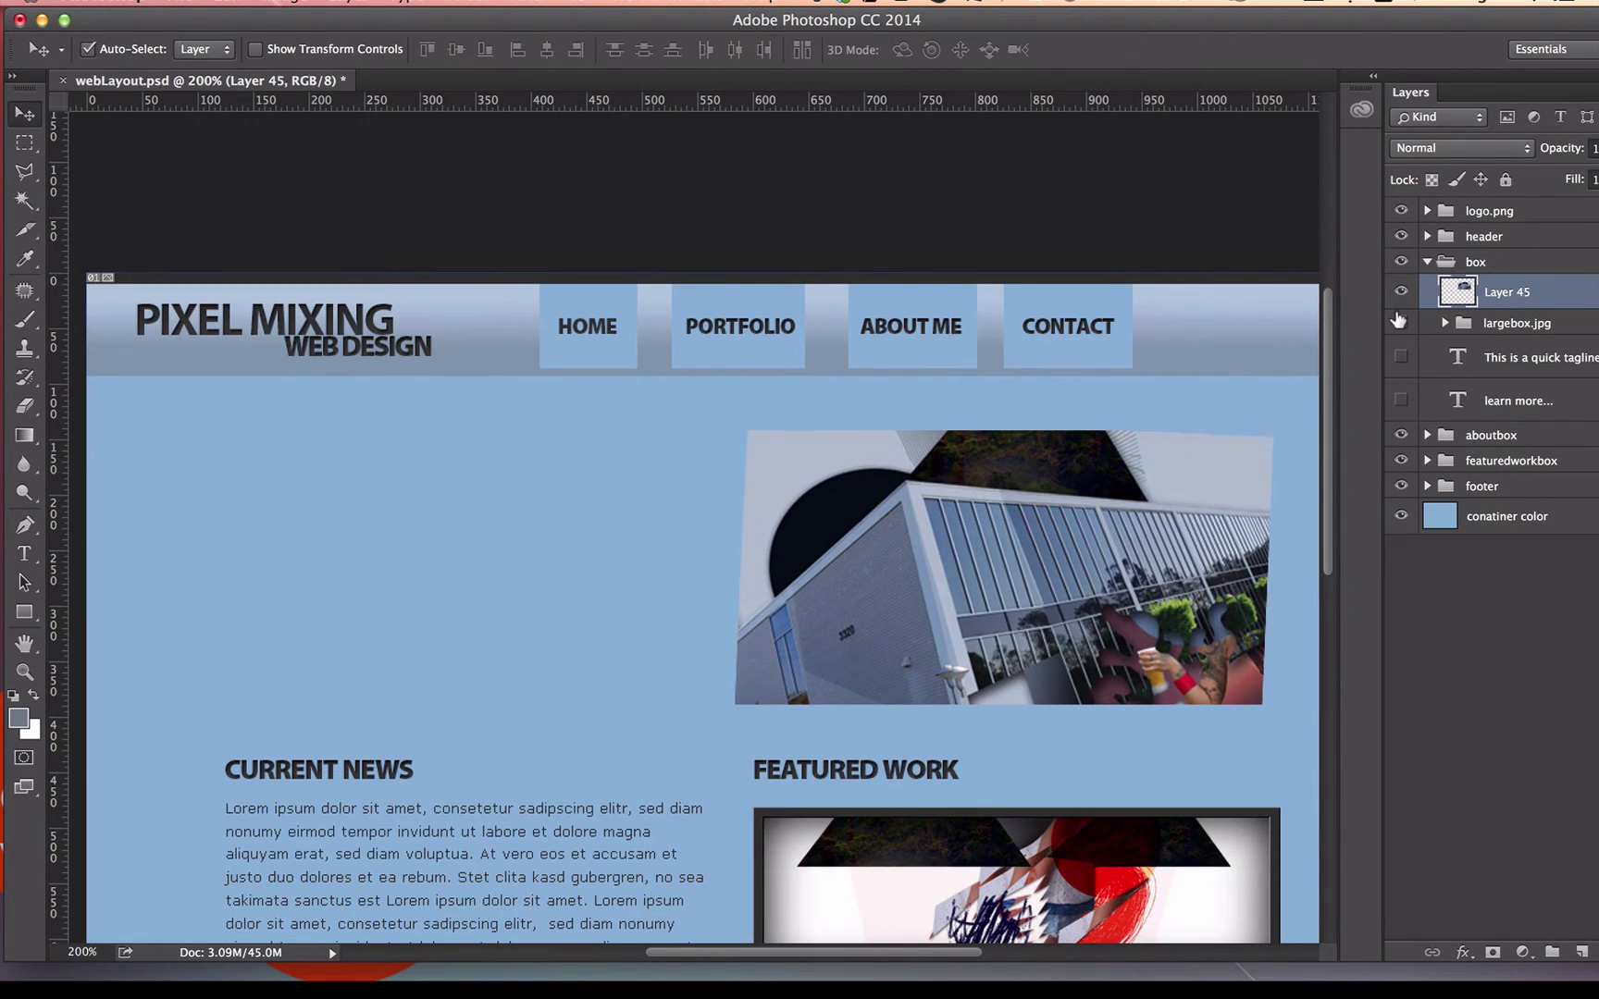
# Show the largebox.jpg frame again and nudge the photo into the box's right side
pyautogui.click(1400, 322)
pyautogui.moveTo(982, 517); pyautogui.dragTo(970, 539)
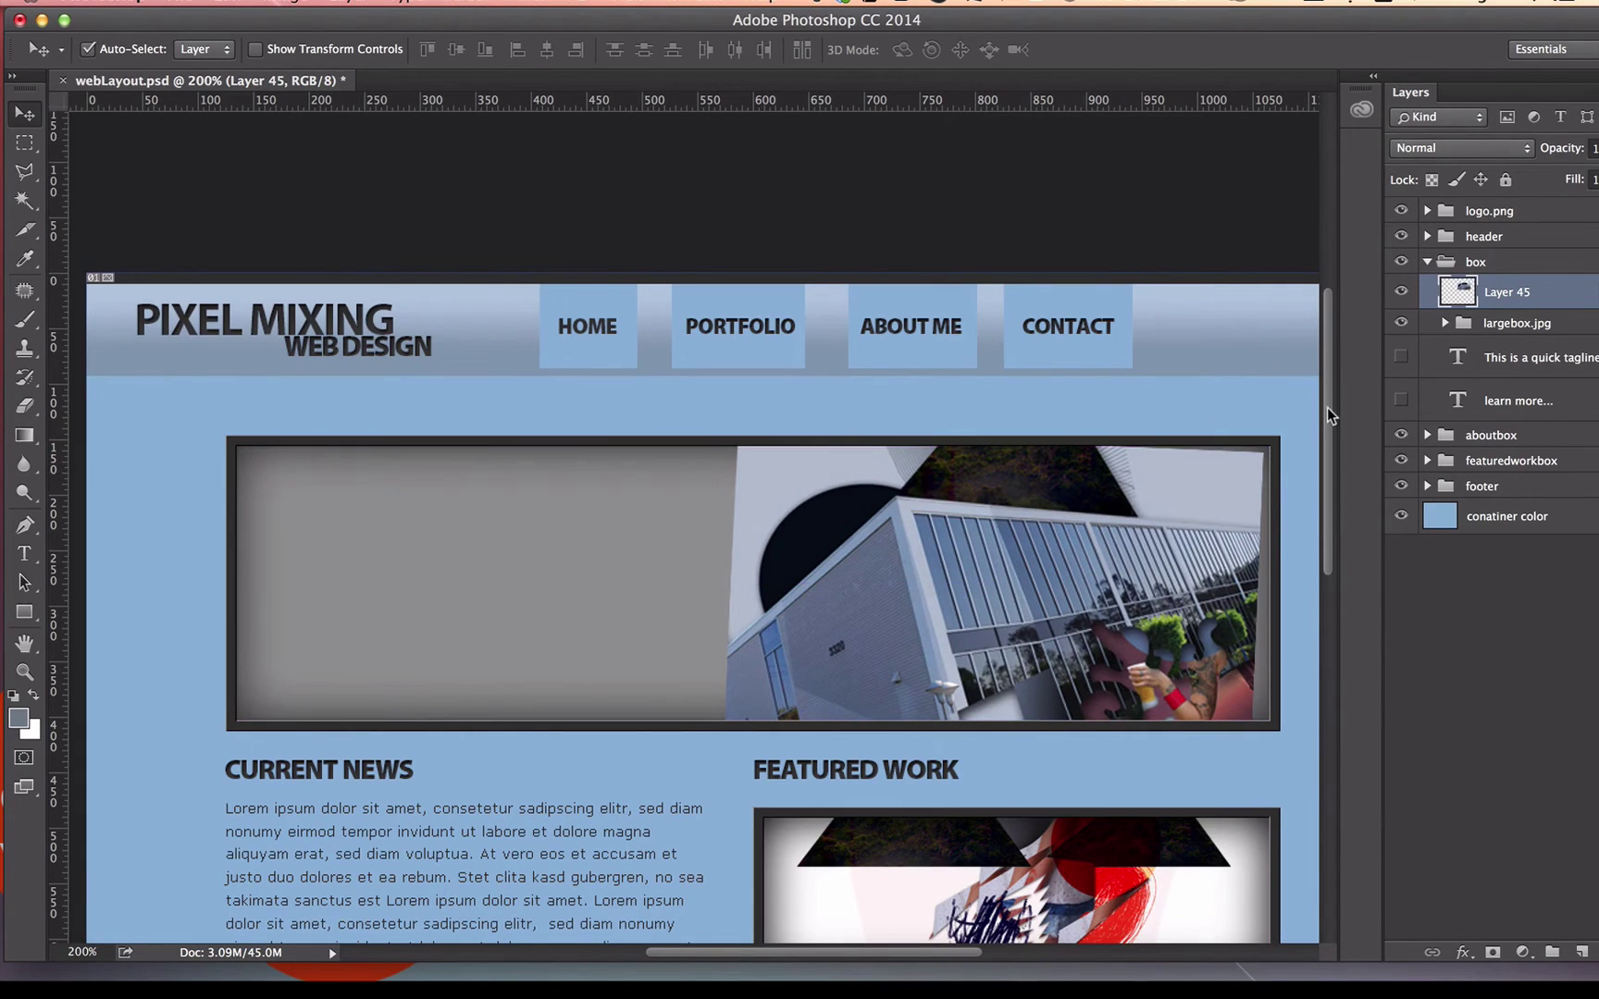
pyautogui.click(1402, 322)
pyautogui.click(1403, 321)
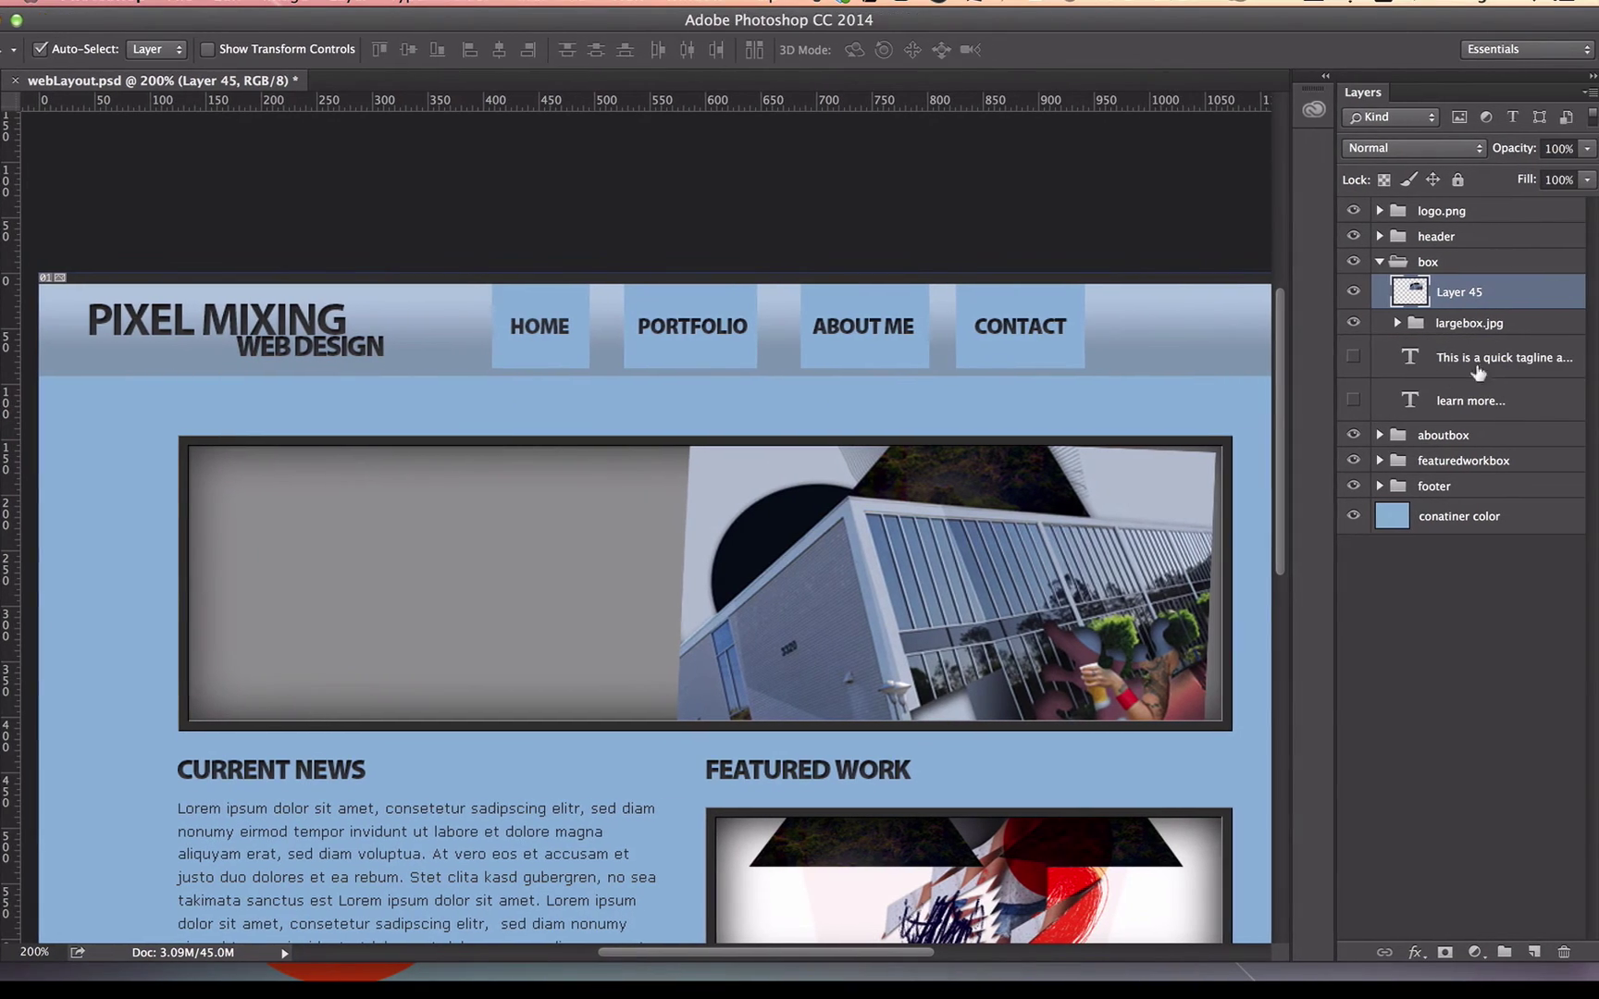
# Rename the building photo layer, Layer 45, to largepic.png
pyautogui.doubleClick(1469, 291)
pyautogui.write('largepic.')
pyautogui.write('png')
pyautogui.press('Return')
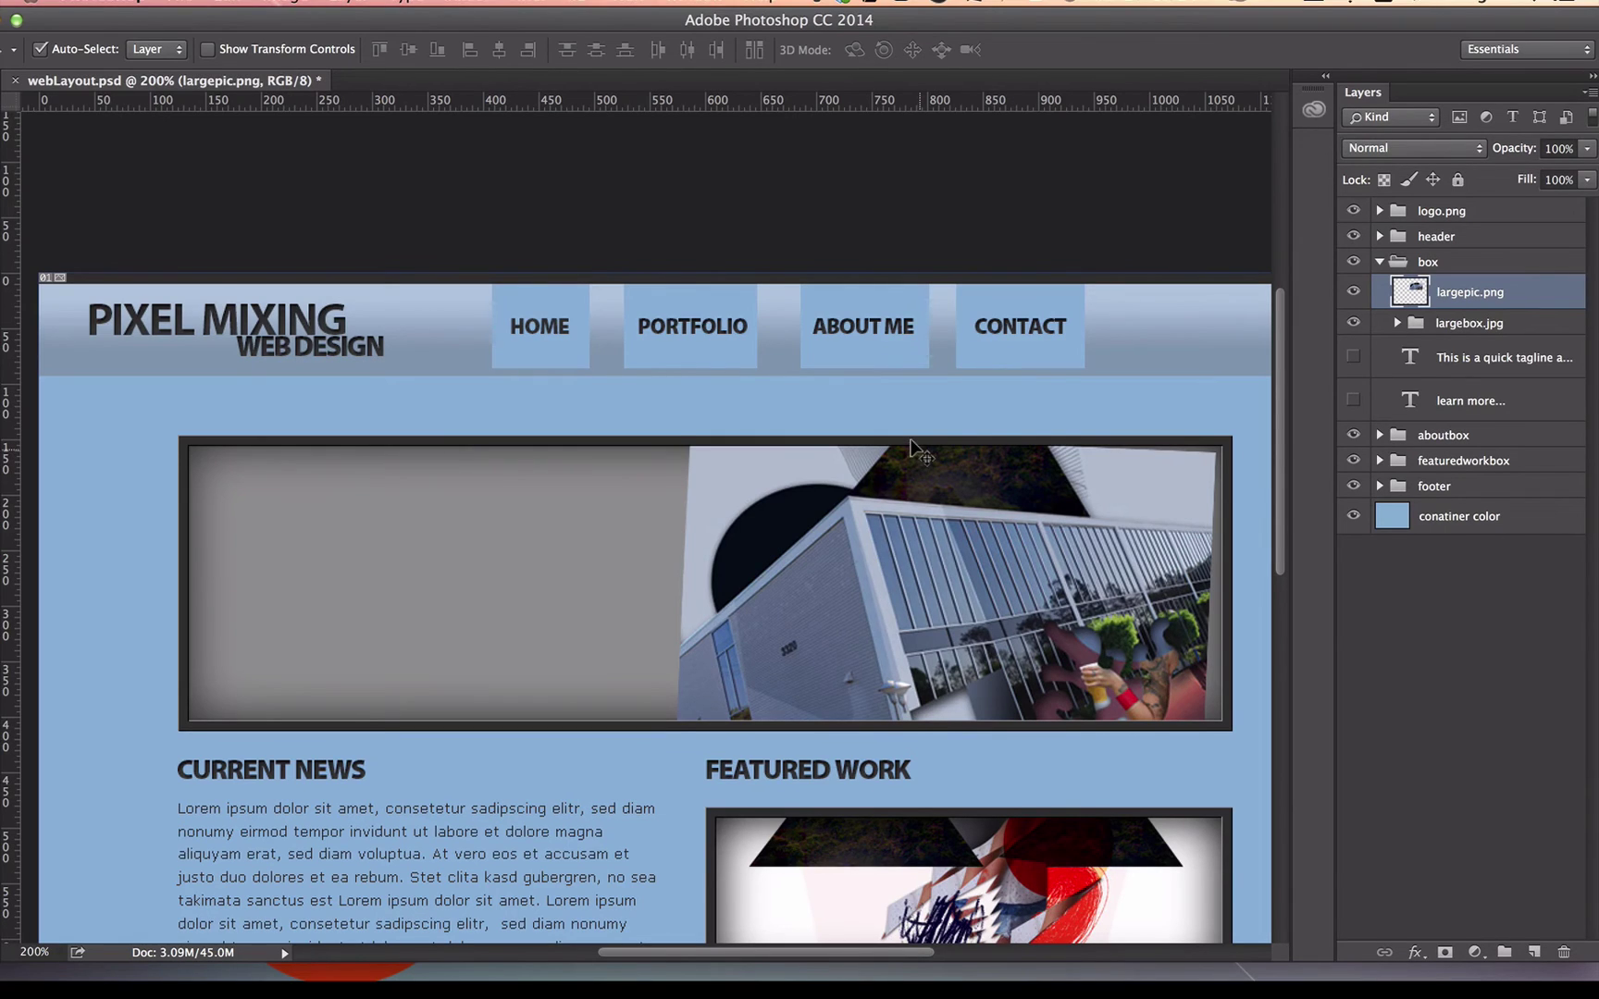
# Collapse the box group and expand aboutbox to reveal its layers
pyautogui.scroll(-5, 916, 448)
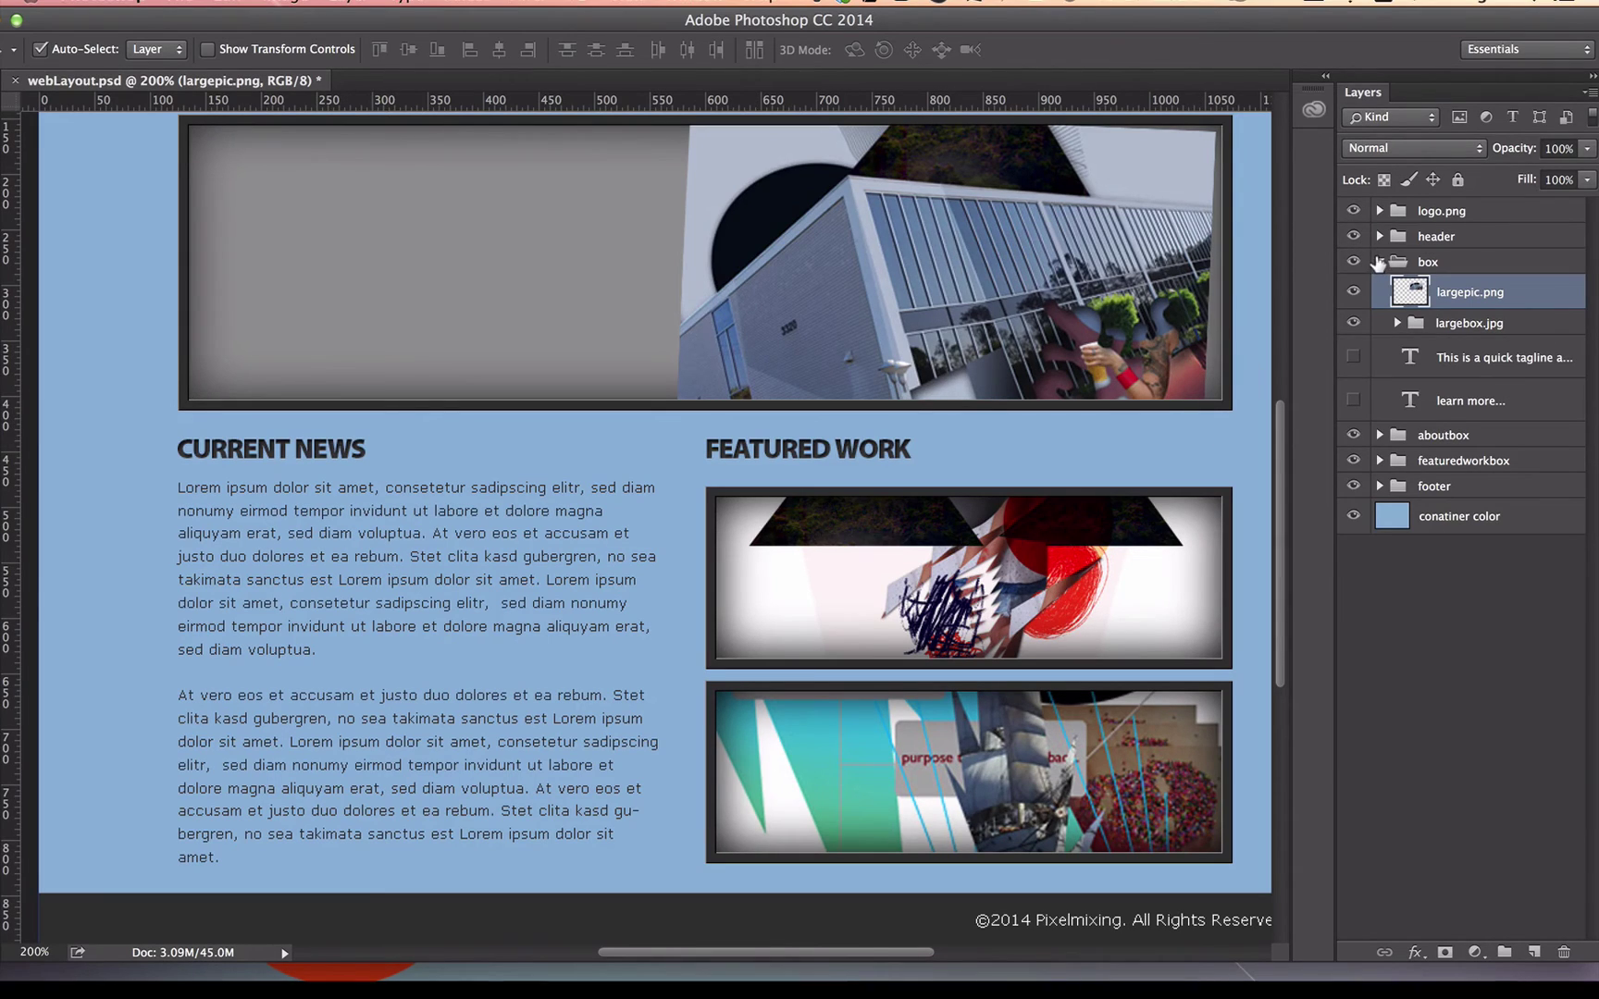
pyautogui.click(1379, 262)
pyautogui.click(1379, 287)
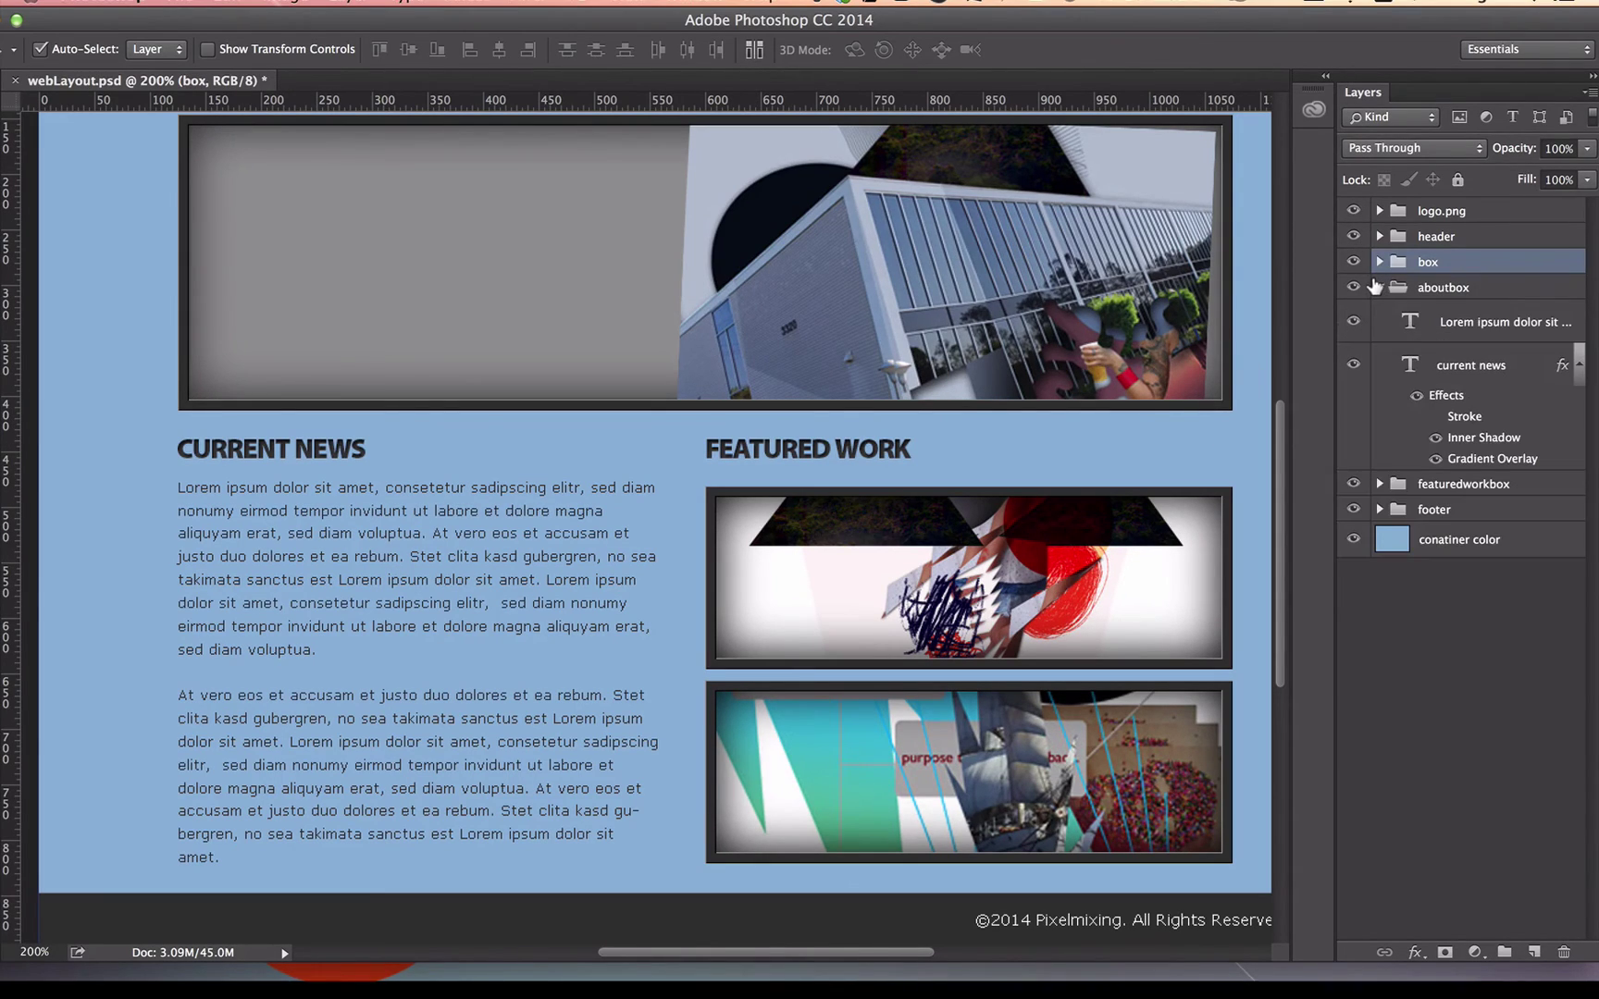
pyautogui.click(1353, 321)
pyautogui.click(1353, 321)
# Rename the CURRENT NEWS heading layer to currentnews.png
pyautogui.doubleClick(1480, 365)
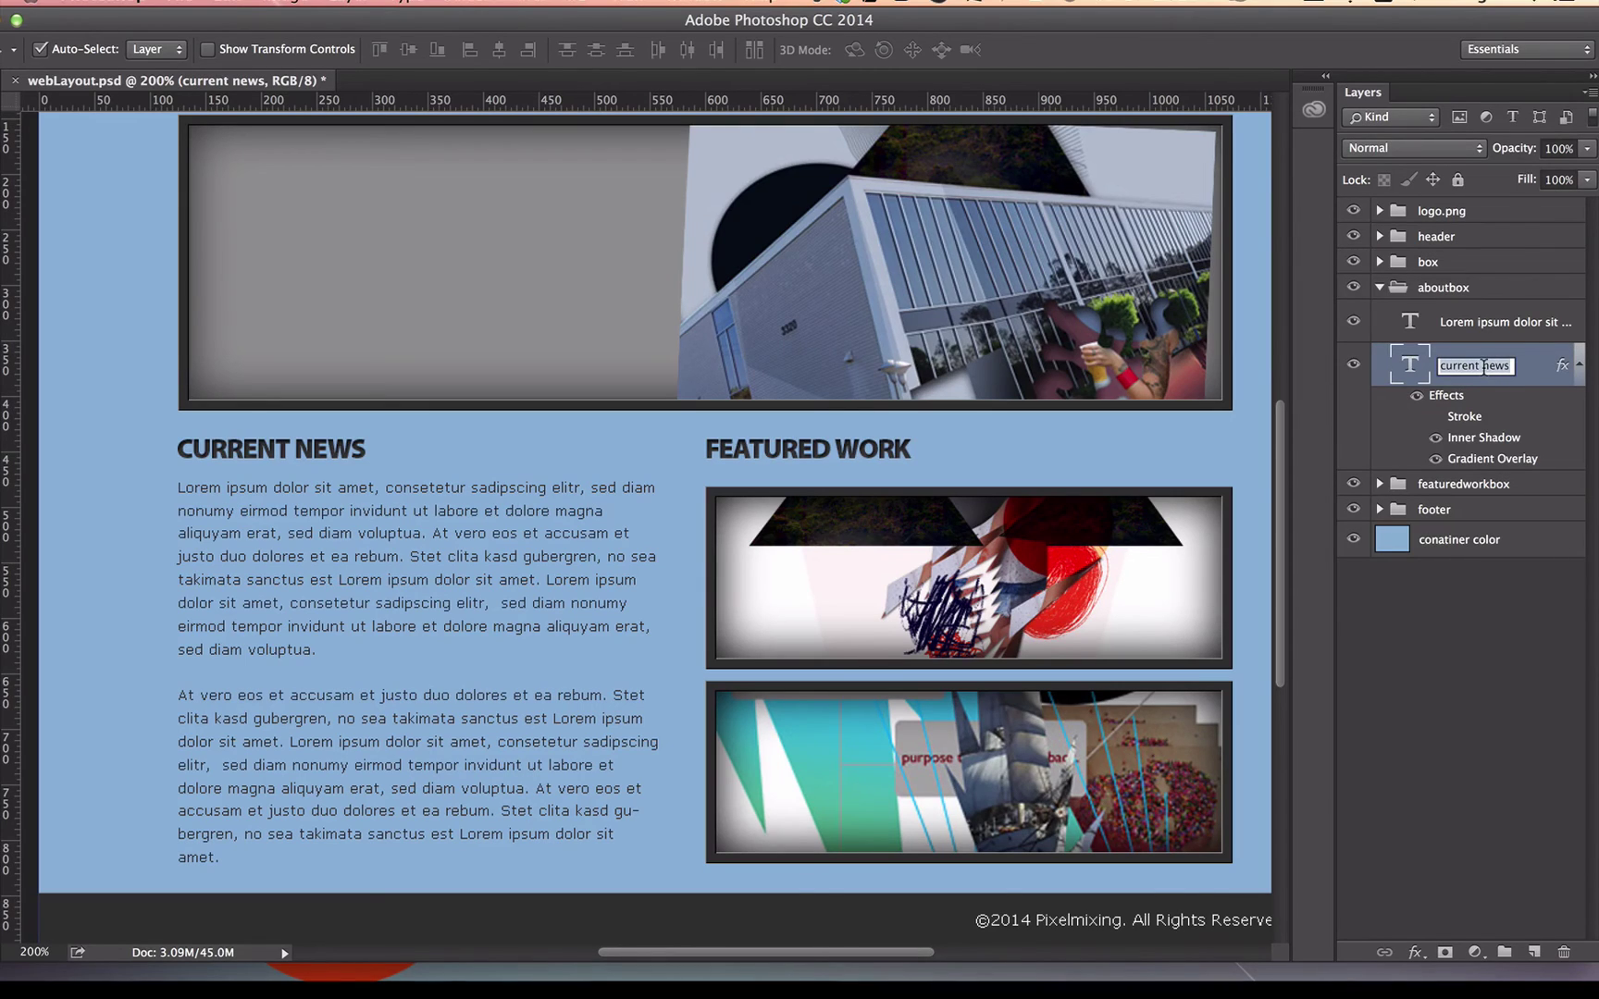
pyautogui.click(1483, 366)
pyautogui.press('BackSpace')
pyautogui.doubleClick(1509, 368)
pyautogui.click(1485, 365)
pyautogui.write('.png')
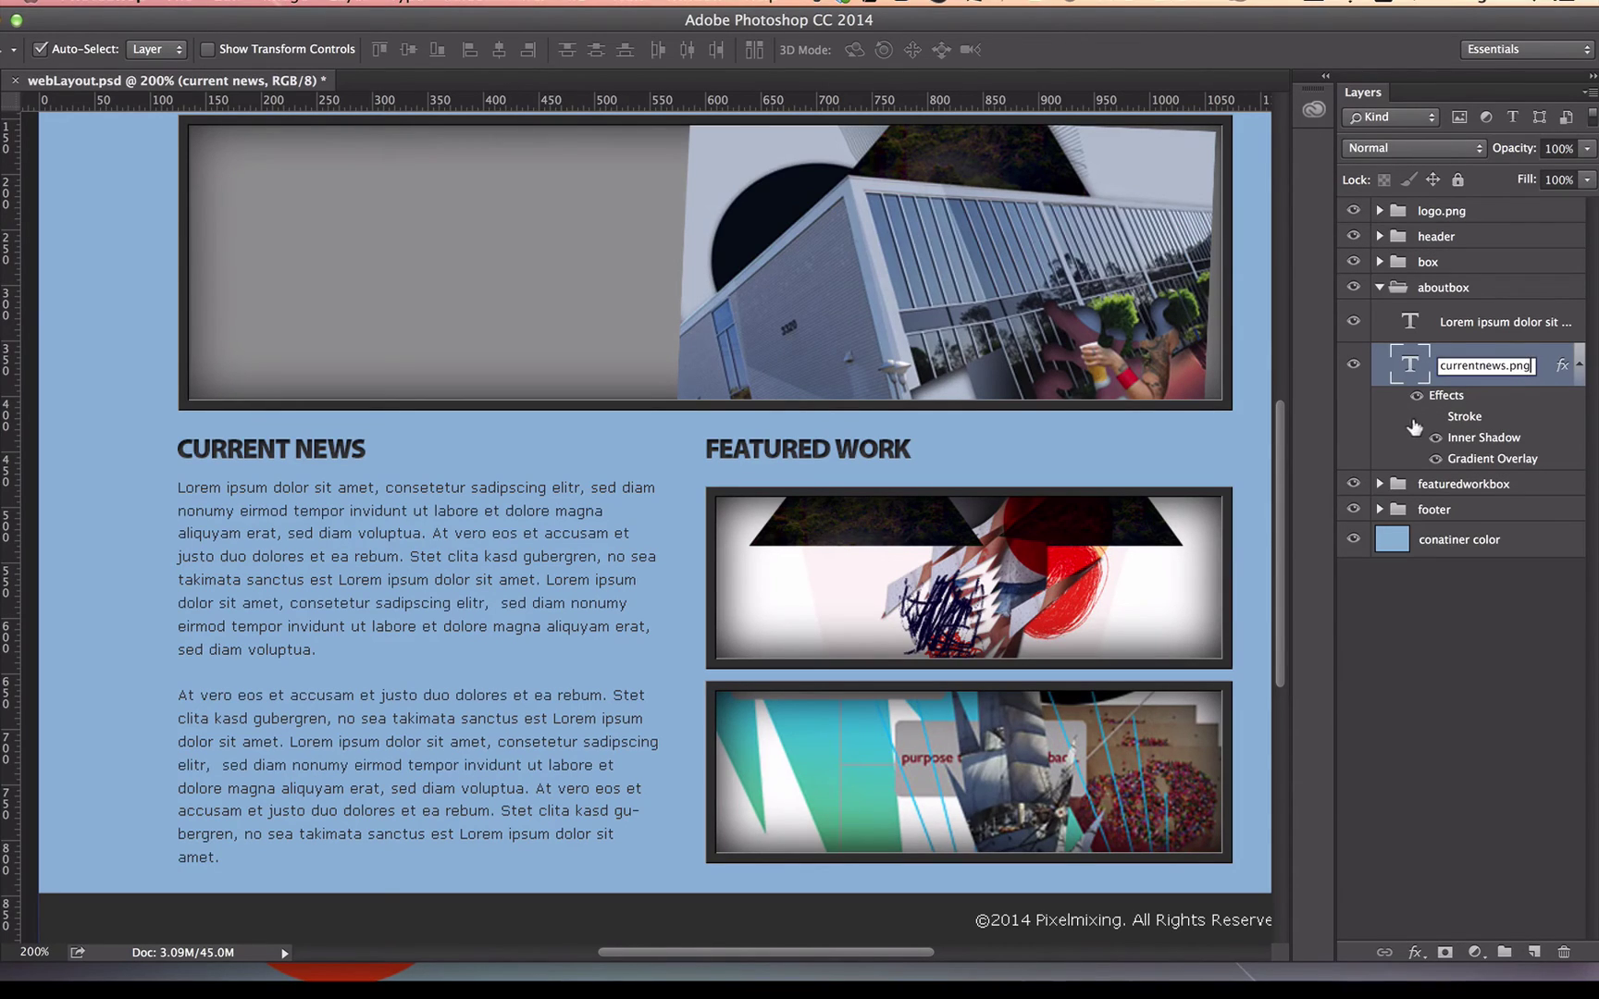
pyautogui.press('Return')
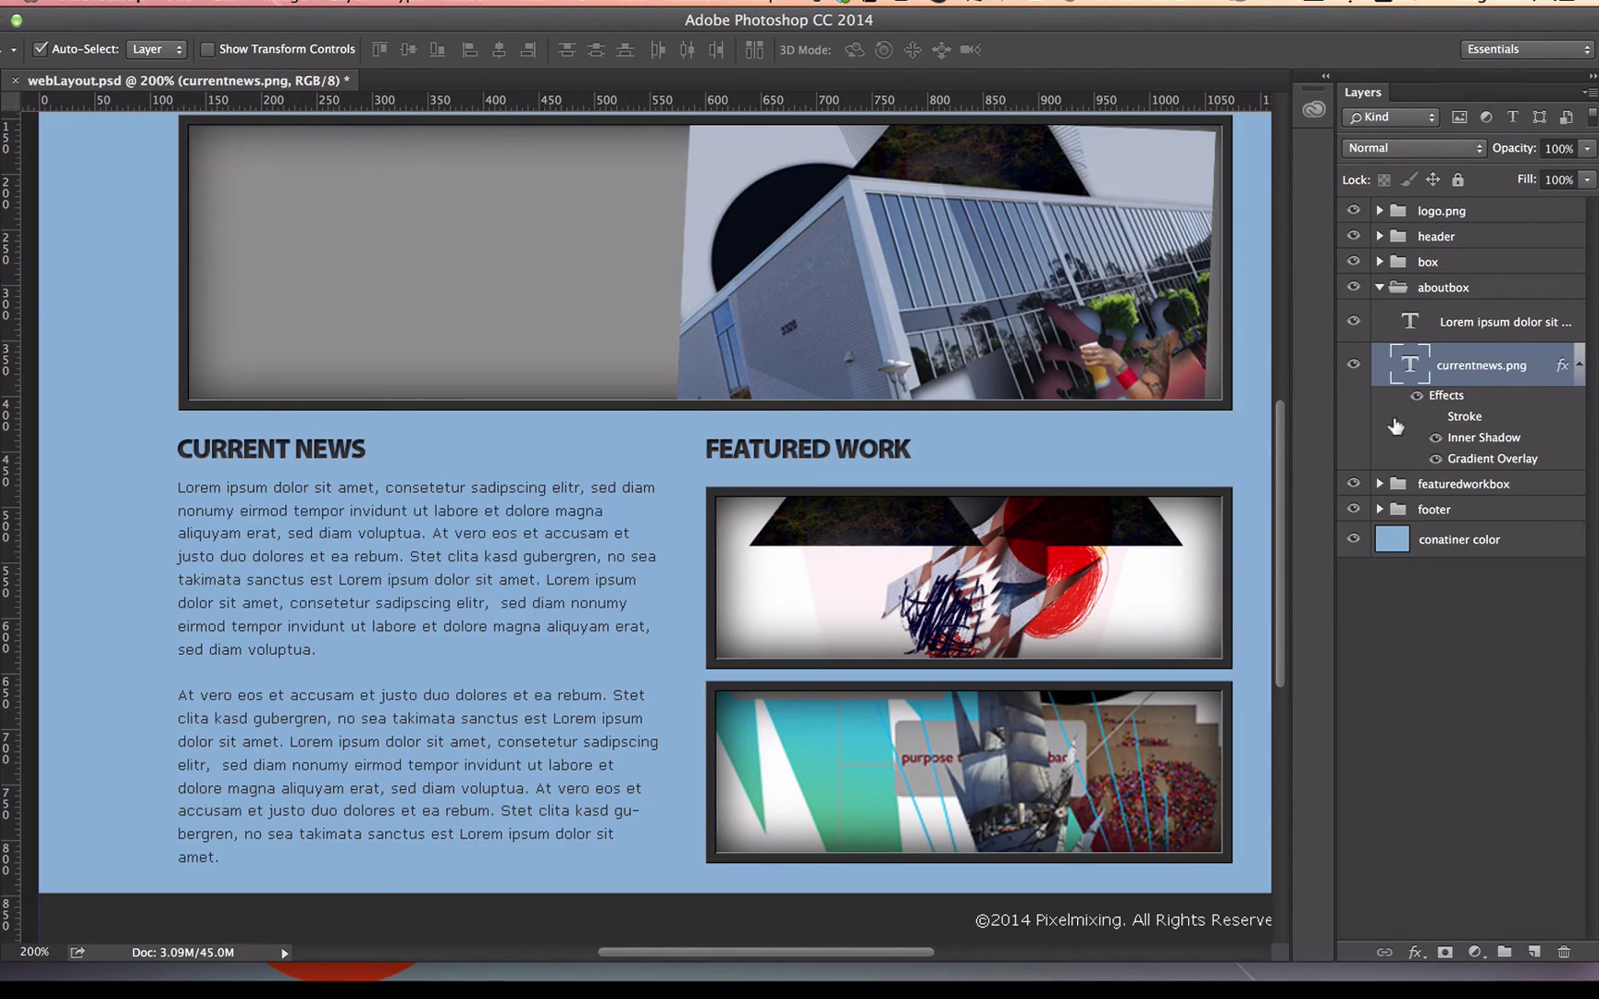
# Expand featuredworkbox, rename the FEATURED WORK heading to featuredwork.png, and collapse aboutbox
pyautogui.click(1379, 484)
pyautogui.doubleClick(1476, 518)
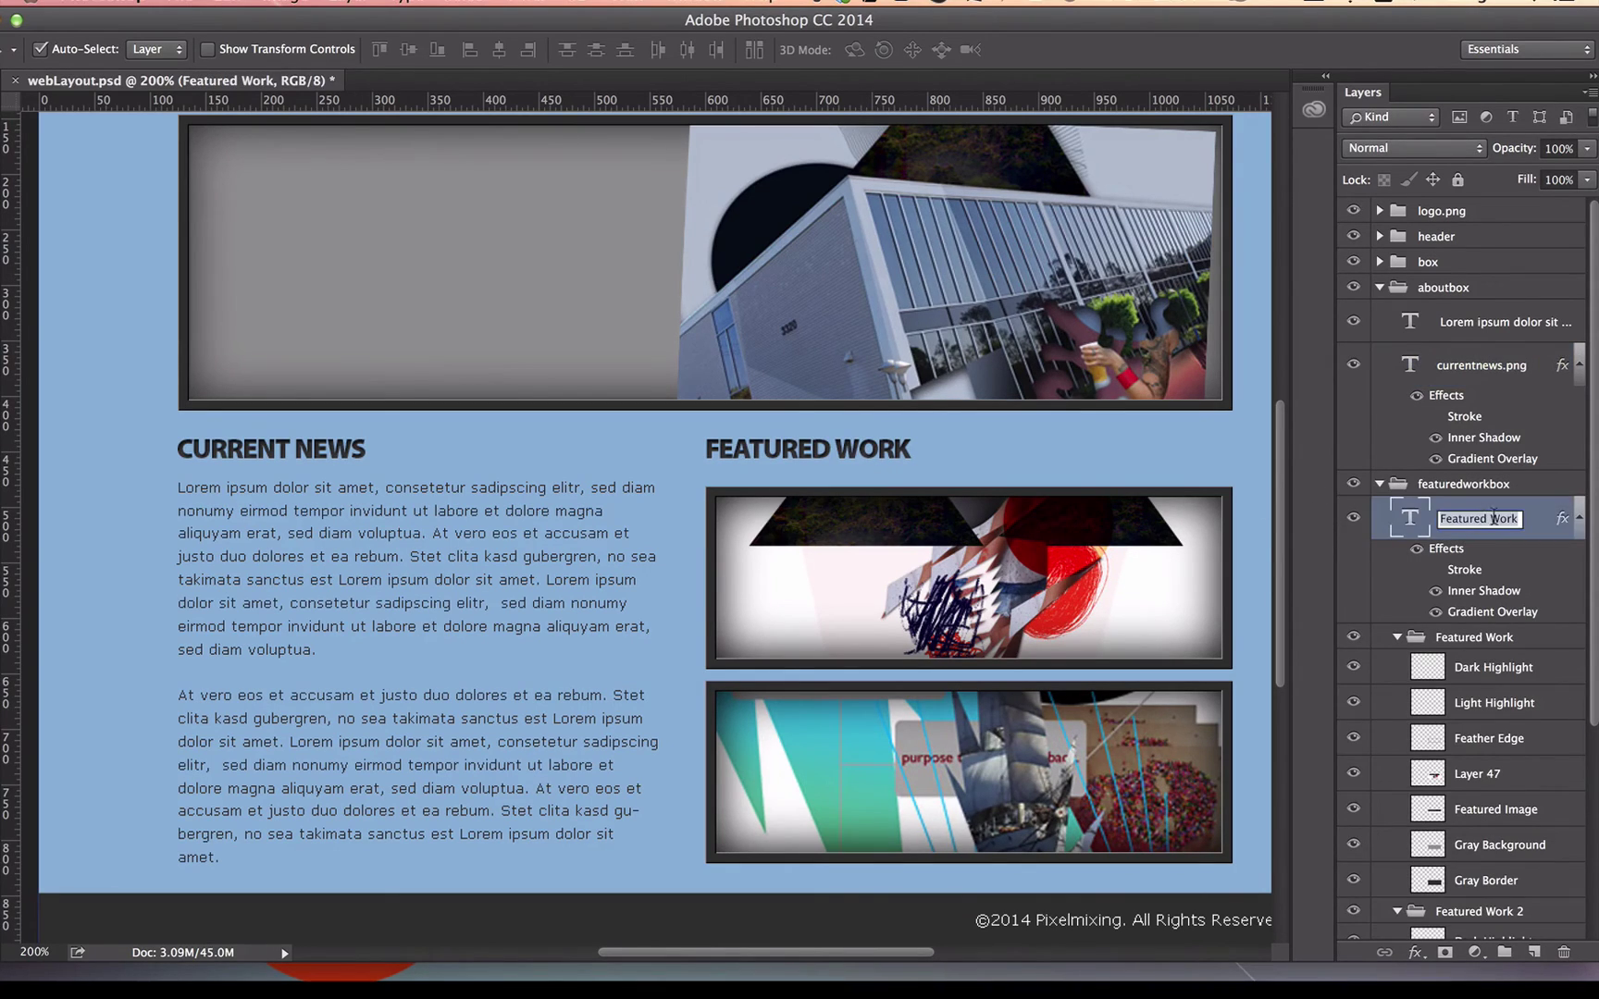
pyautogui.click(1479, 519)
pyautogui.press('super+a')
pyautogui.write('featuredwork.png')
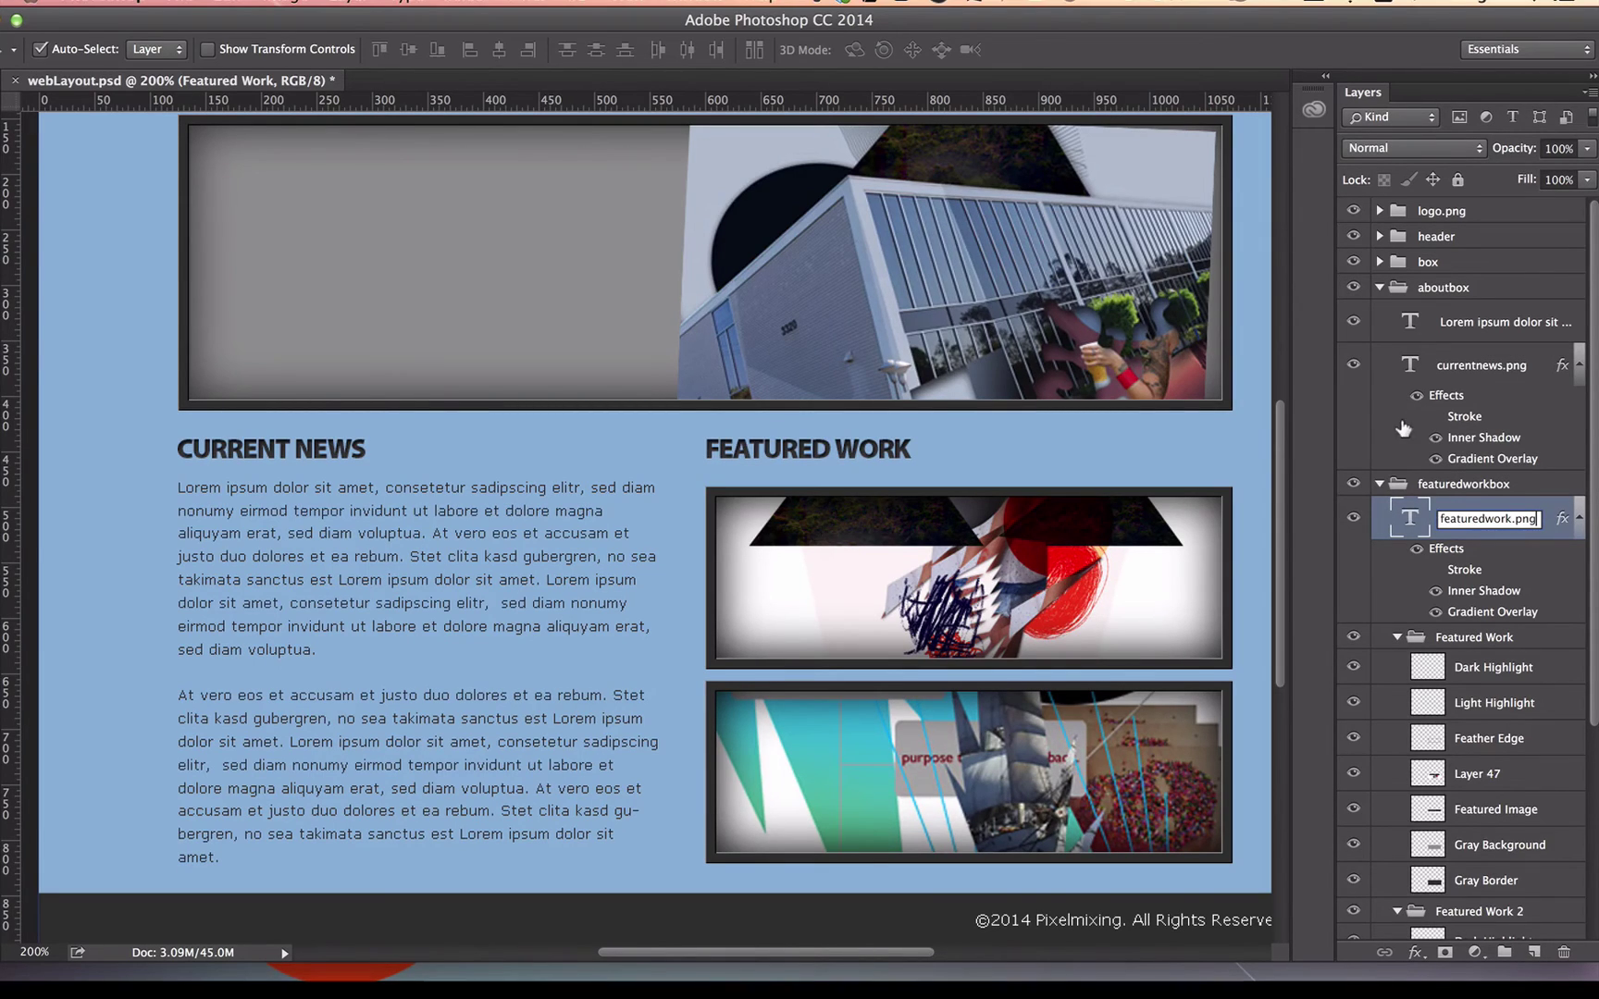
pyautogui.press('Return')
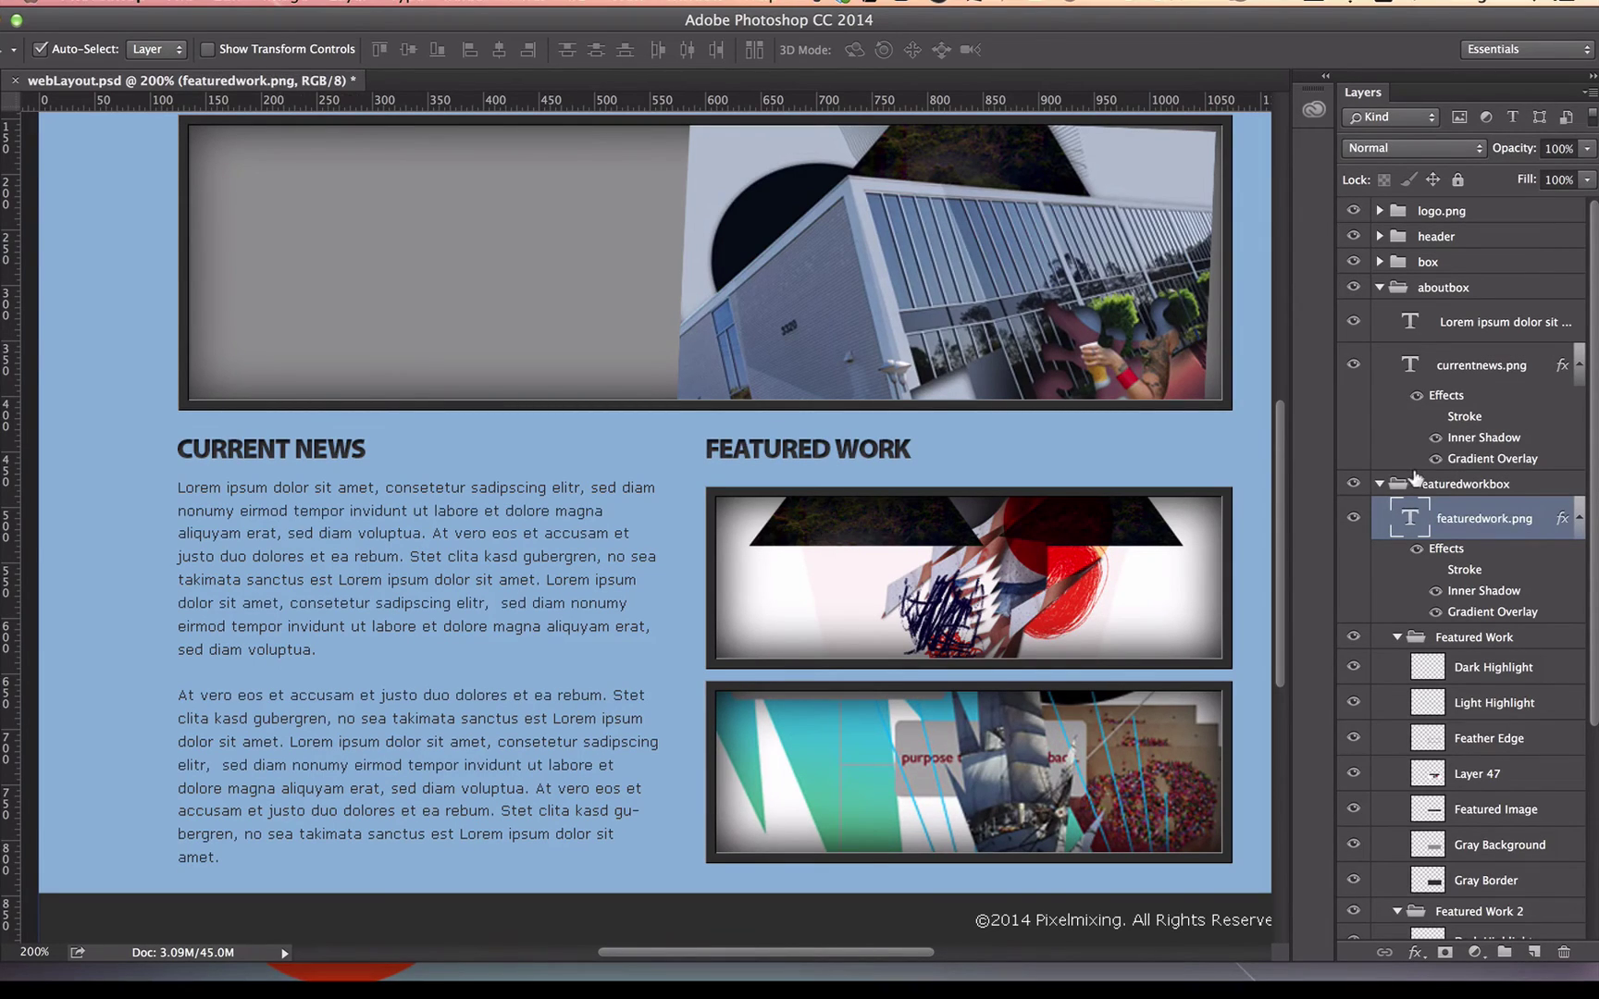
pyautogui.click(1379, 288)
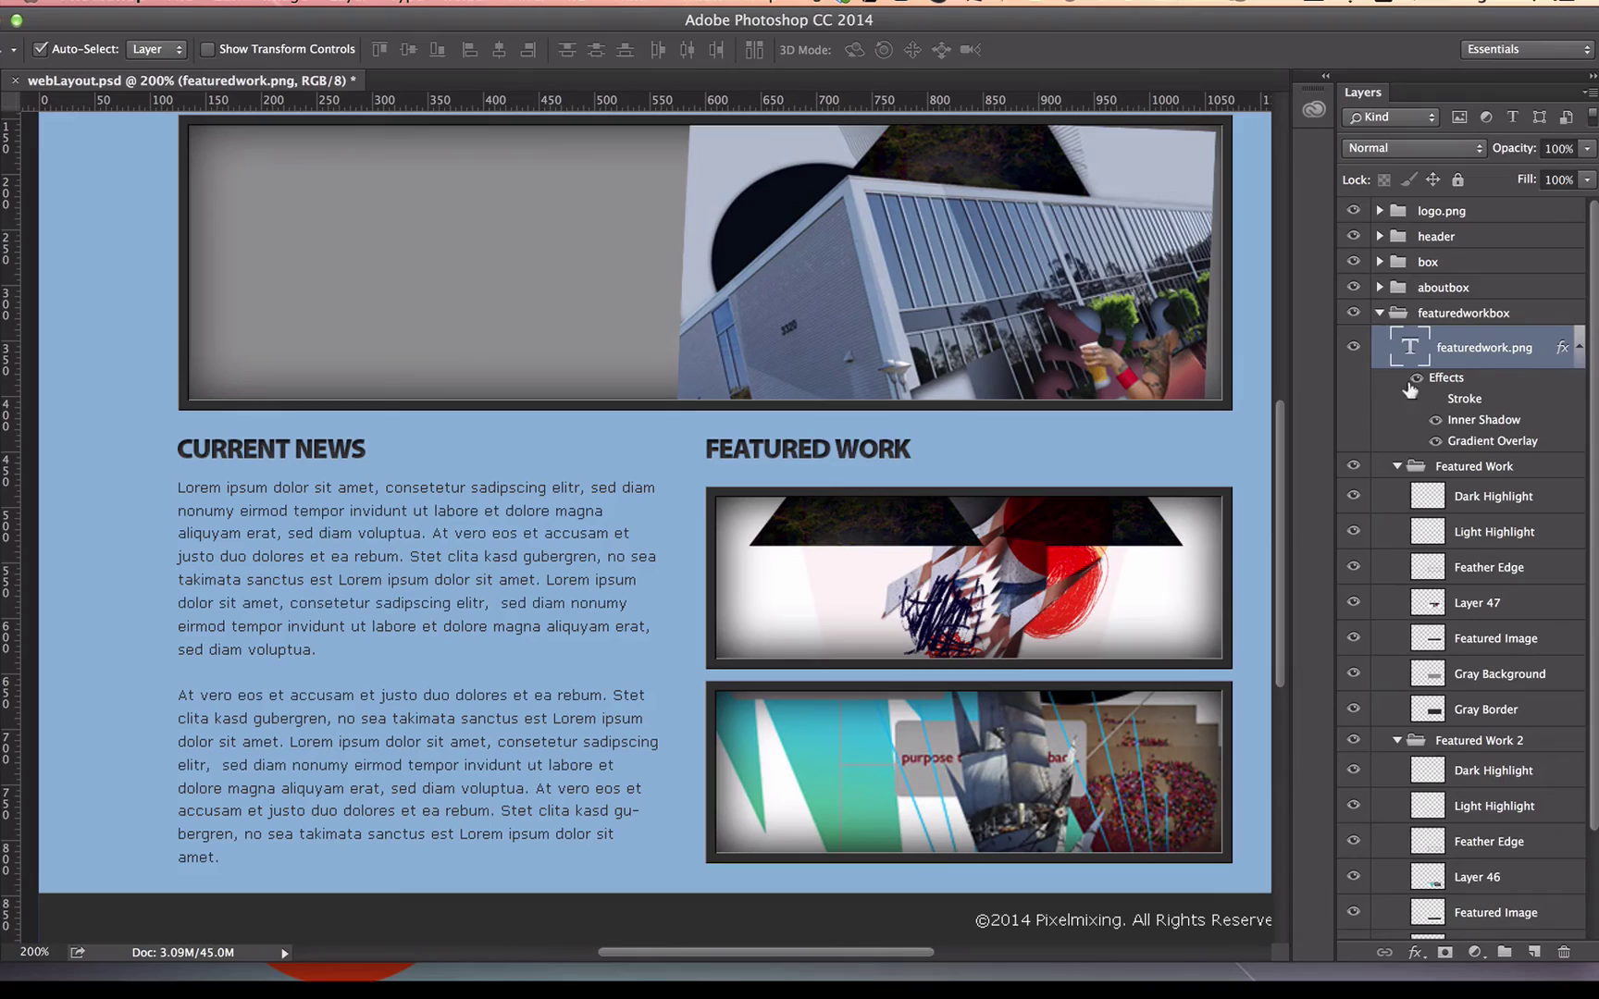
# Rename the first Featured Work image group to box1.jpg and collapse it
pyautogui.click(1352, 466)
pyautogui.click(1353, 466)
pyautogui.doubleClick(1508, 467)
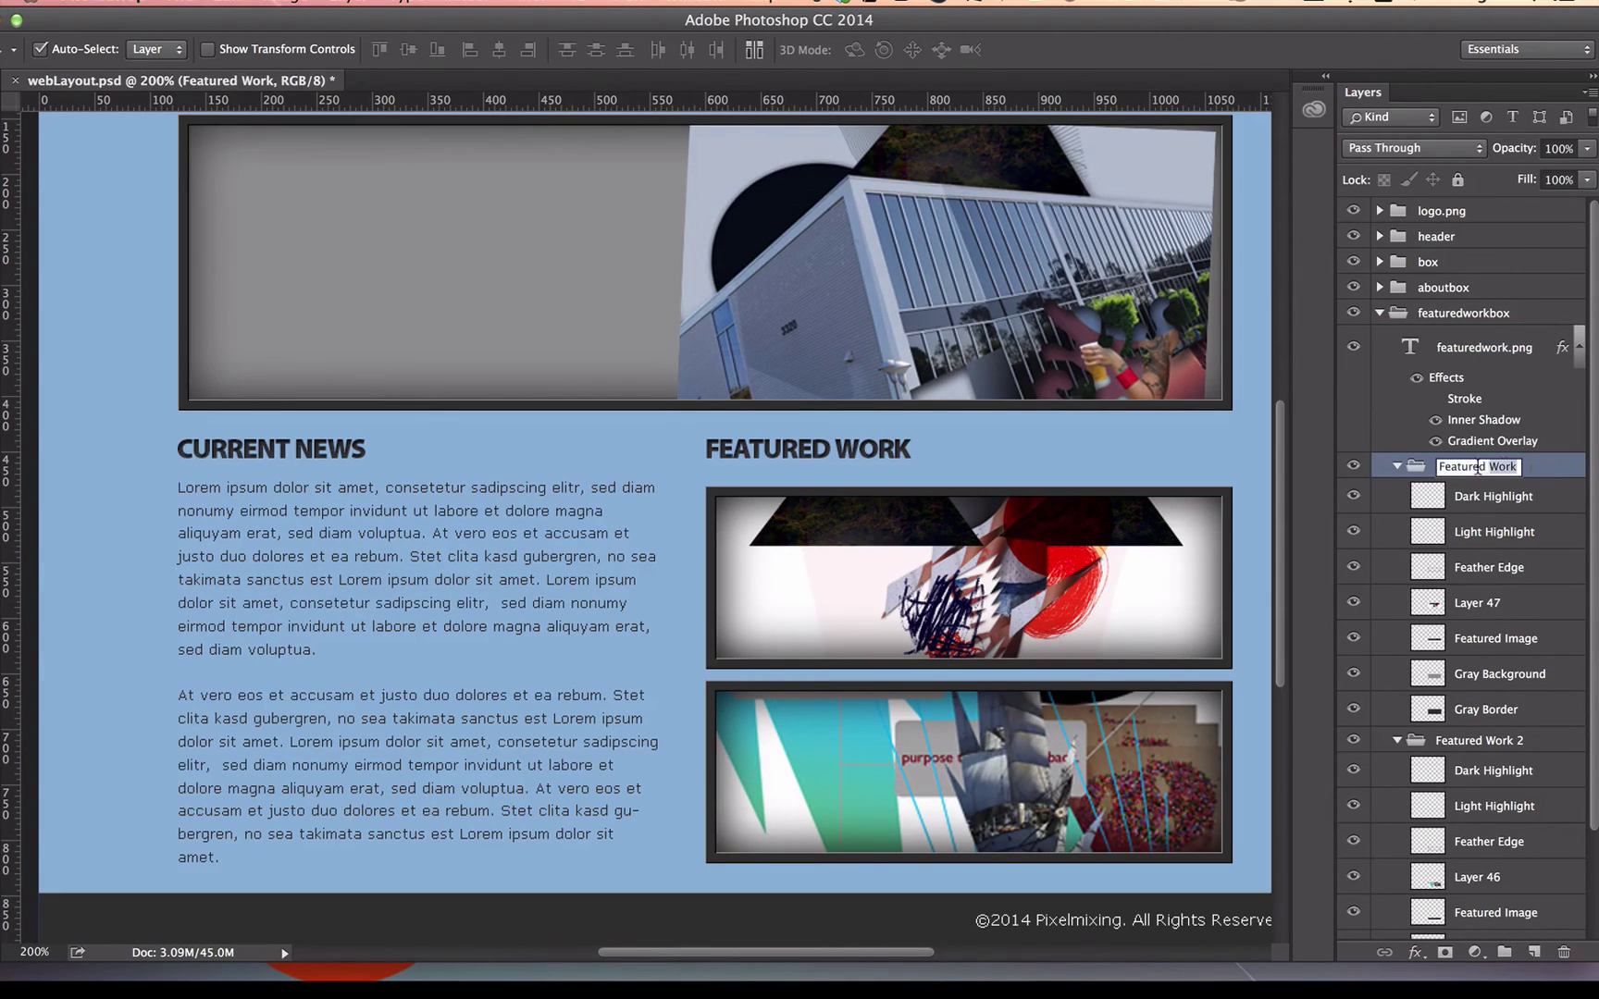
pyautogui.moveTo(1517, 466); pyautogui.dragTo(1433, 468)
pyautogui.write('box1.jpg')
pyautogui.press('Return')
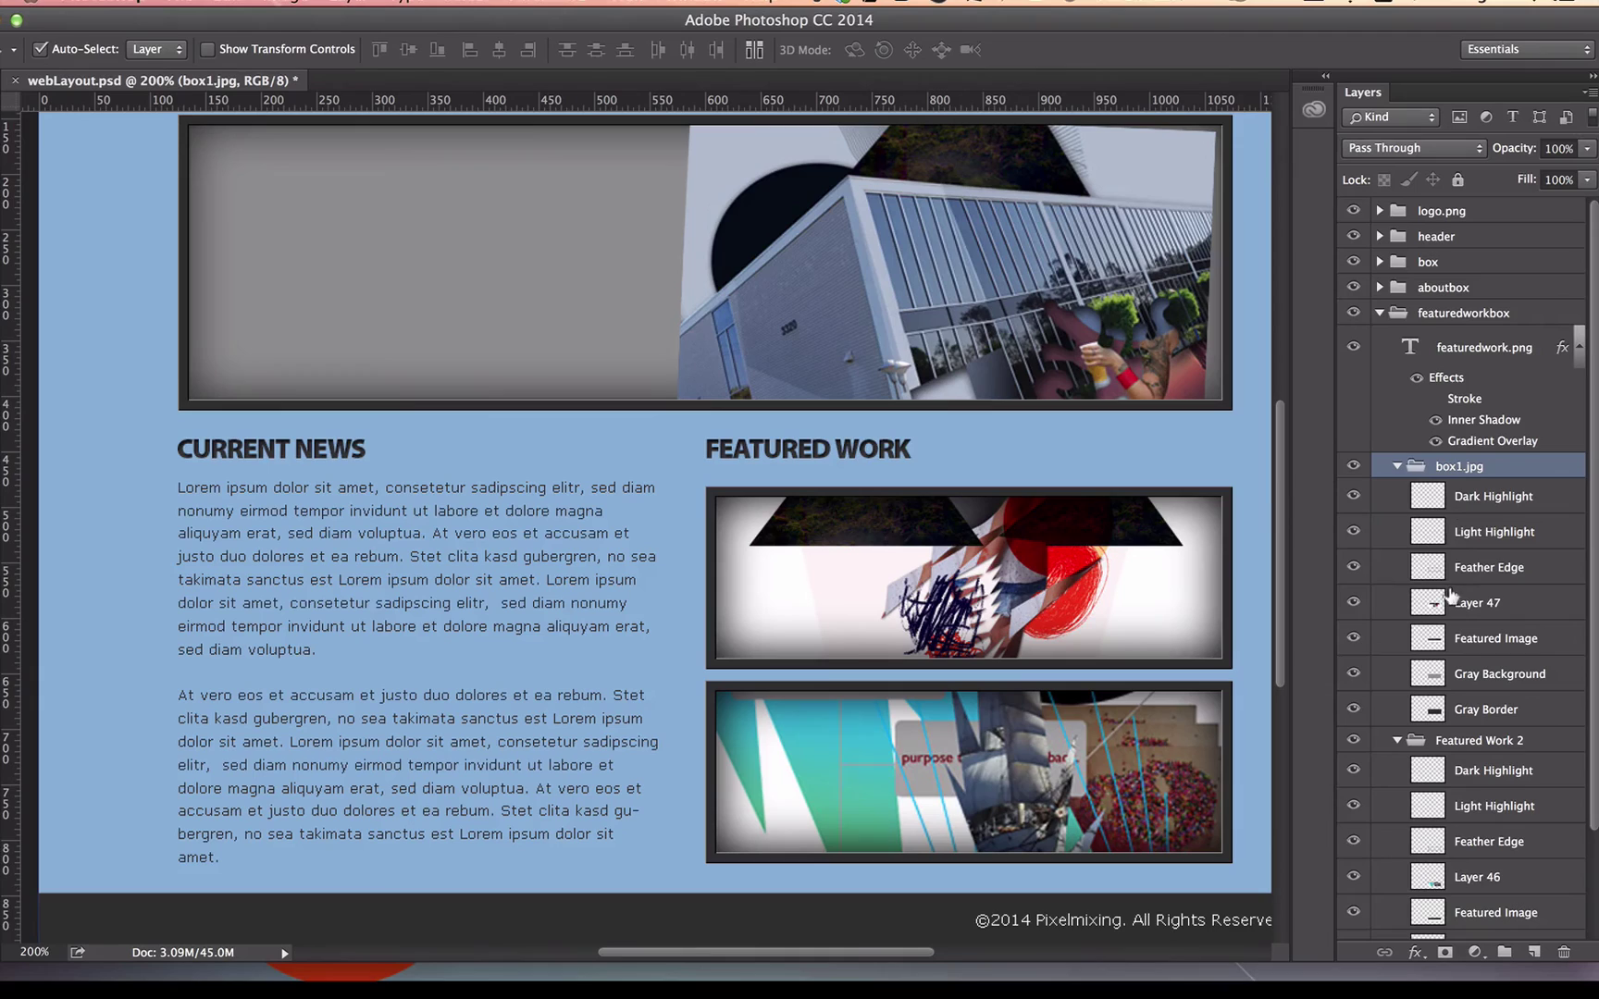
pyautogui.click(1396, 467)
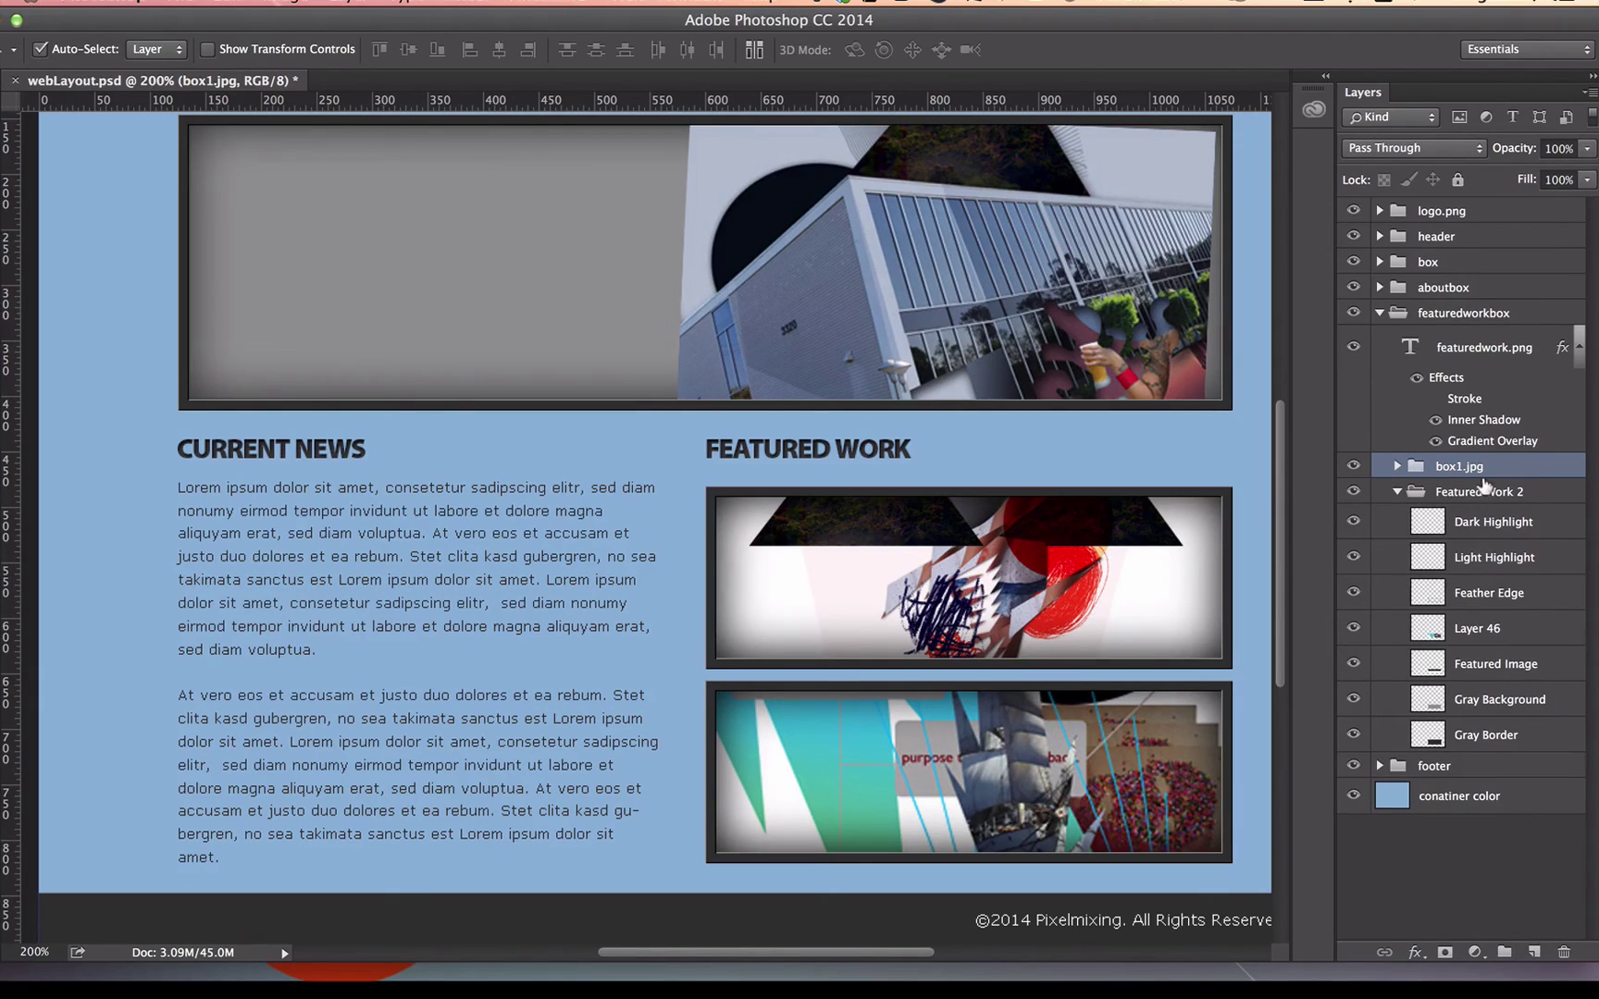
# Rename the Featured Work 2 image group to box2.jpg
pyautogui.click(1353, 491)
pyautogui.click(1353, 491)
pyautogui.doubleClick(1479, 491)
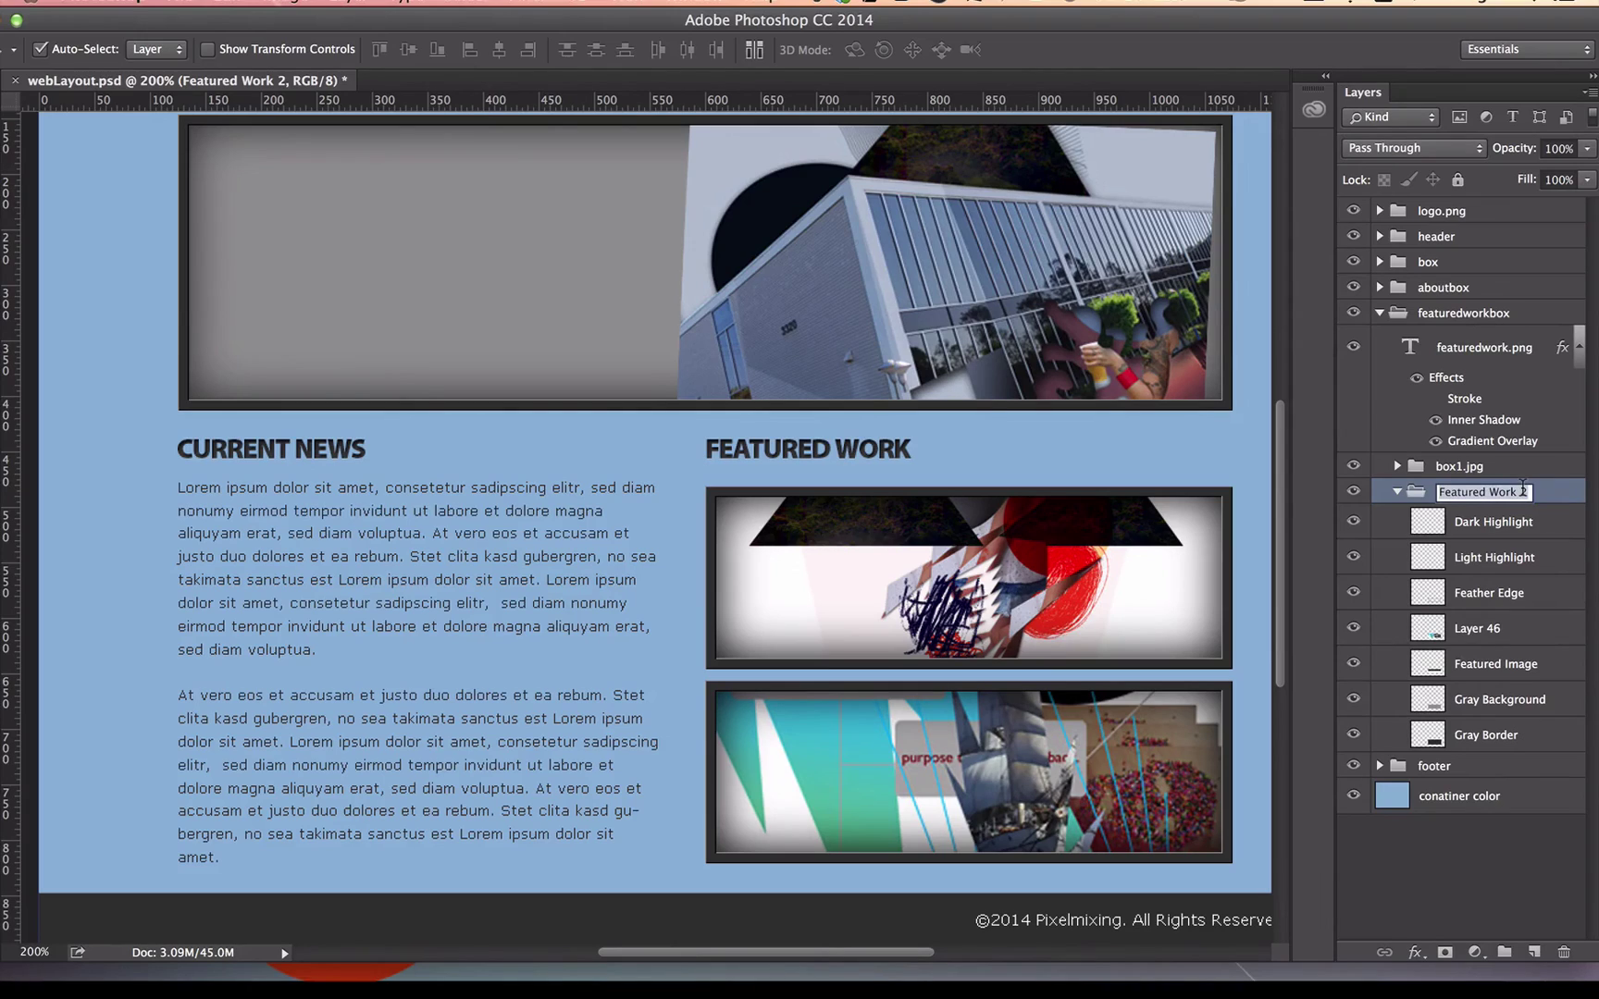
pyautogui.write('box2')
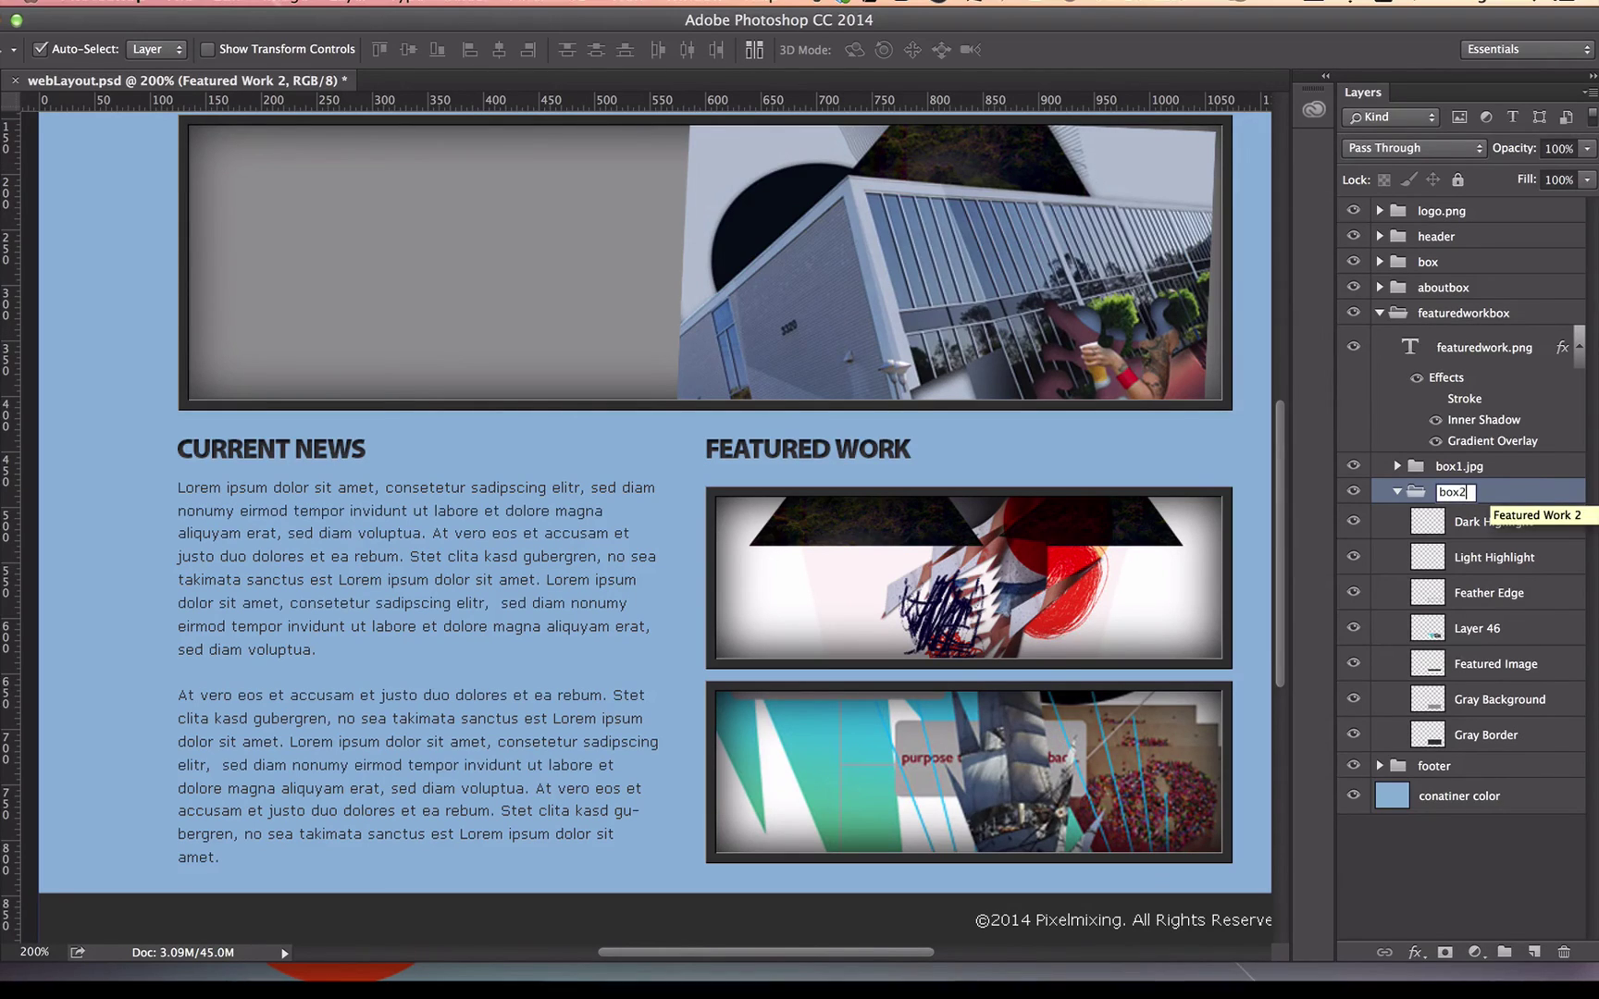
pyautogui.write('.p')
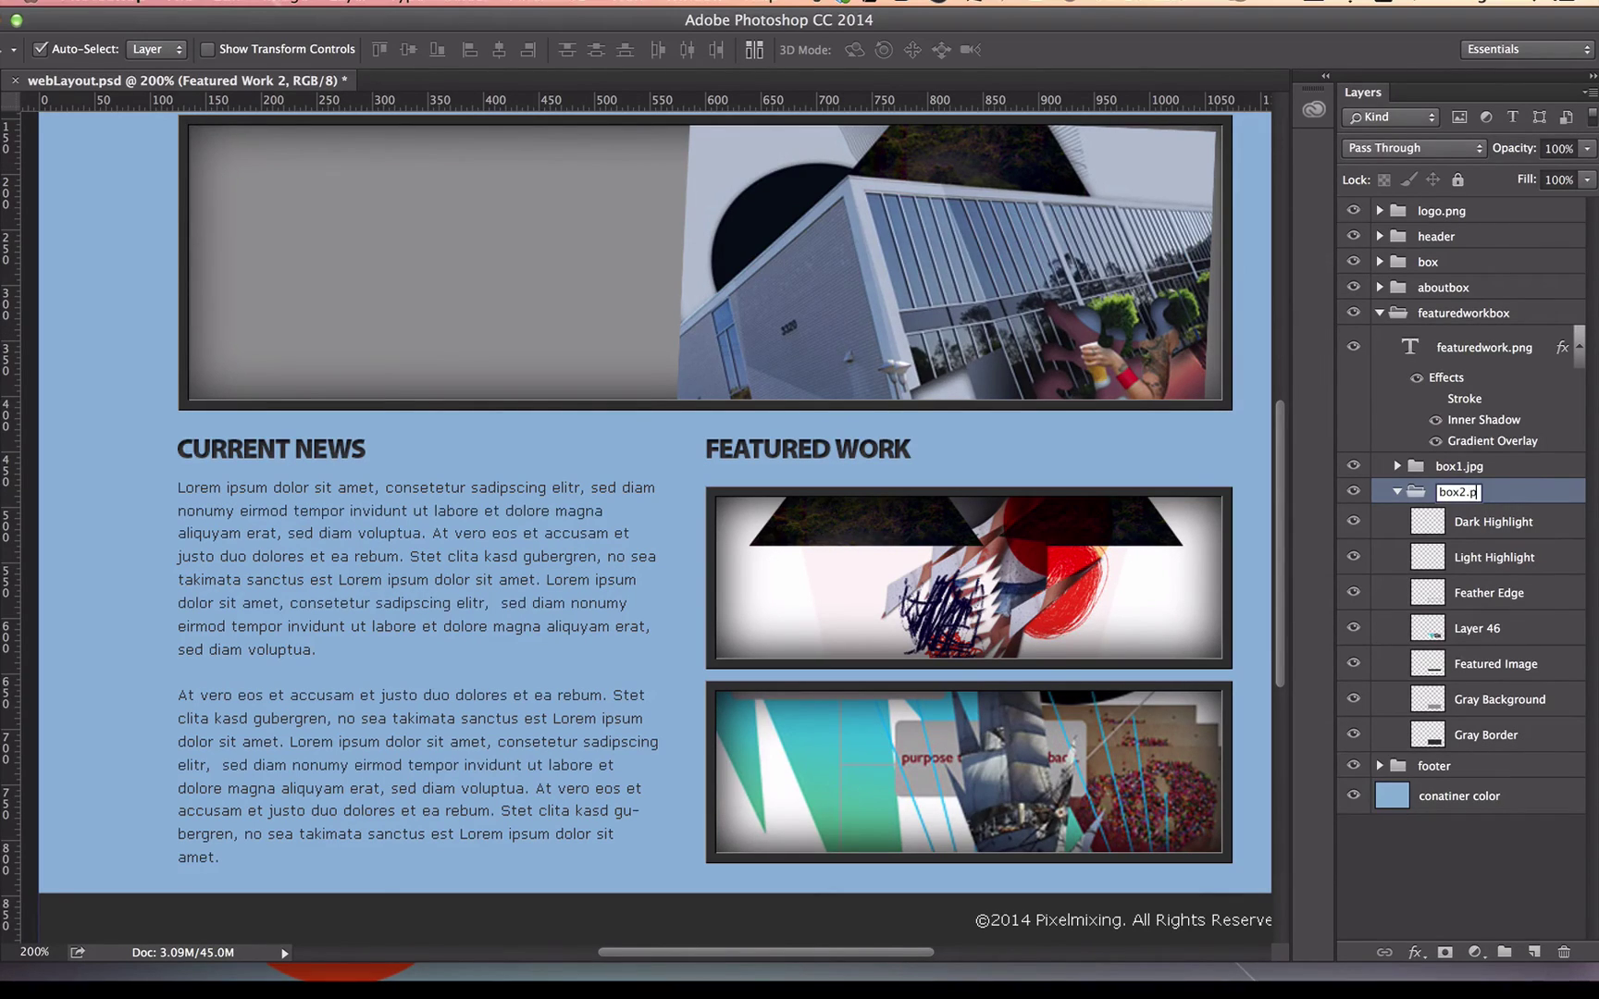
pyautogui.press('BackSpace')
pyautogui.press('Return')
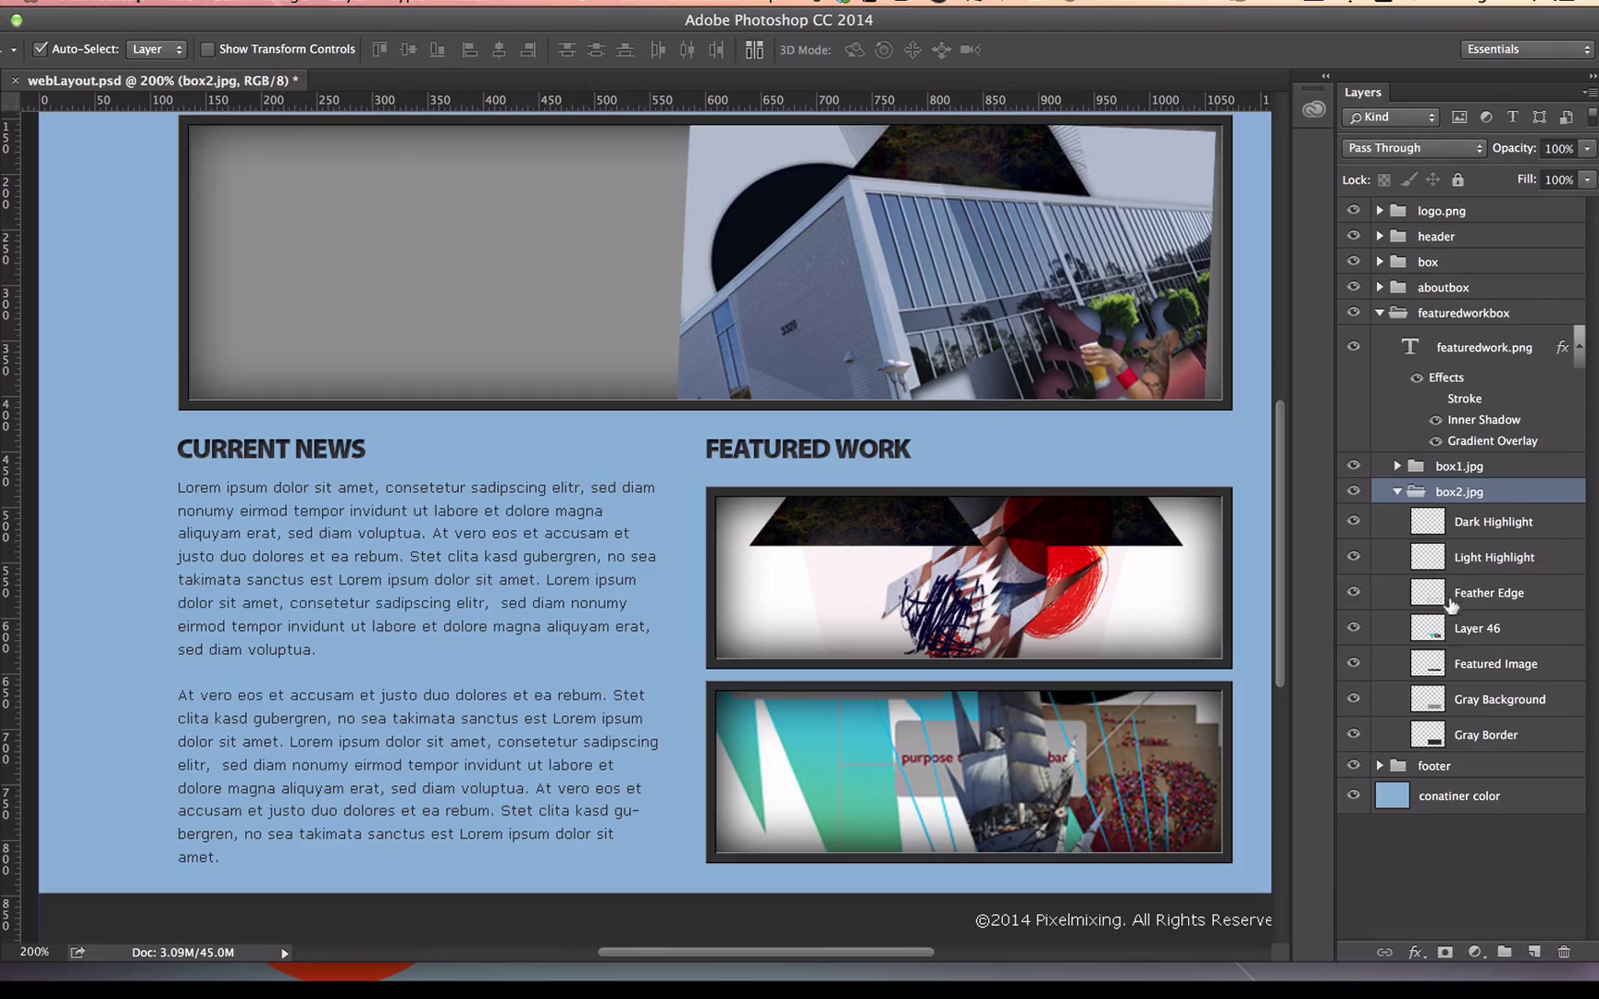
pyautogui.moveTo(1352, 520); pyautogui.dragTo(1354, 739)
pyautogui.moveTo(1354, 523); pyautogui.dragTo(1347, 731)
pyautogui.scroll(-5, 1062, 629)
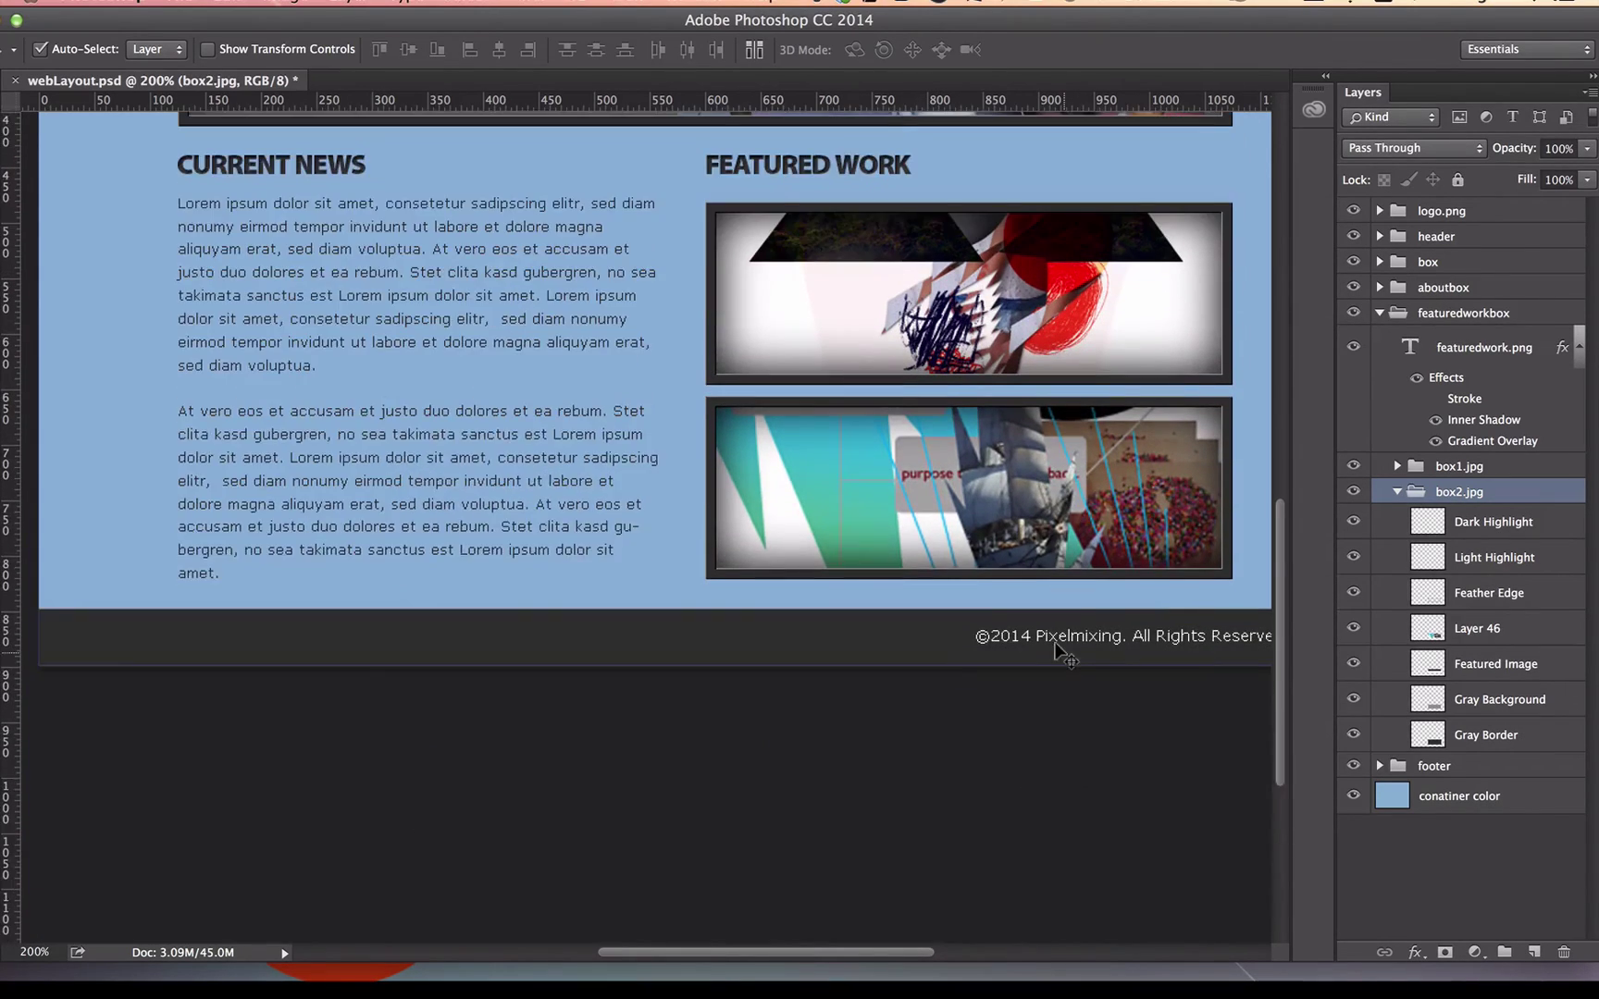
pyautogui.scroll(2, 1063, 656)
pyautogui.hscroll(2, 1062, 655)
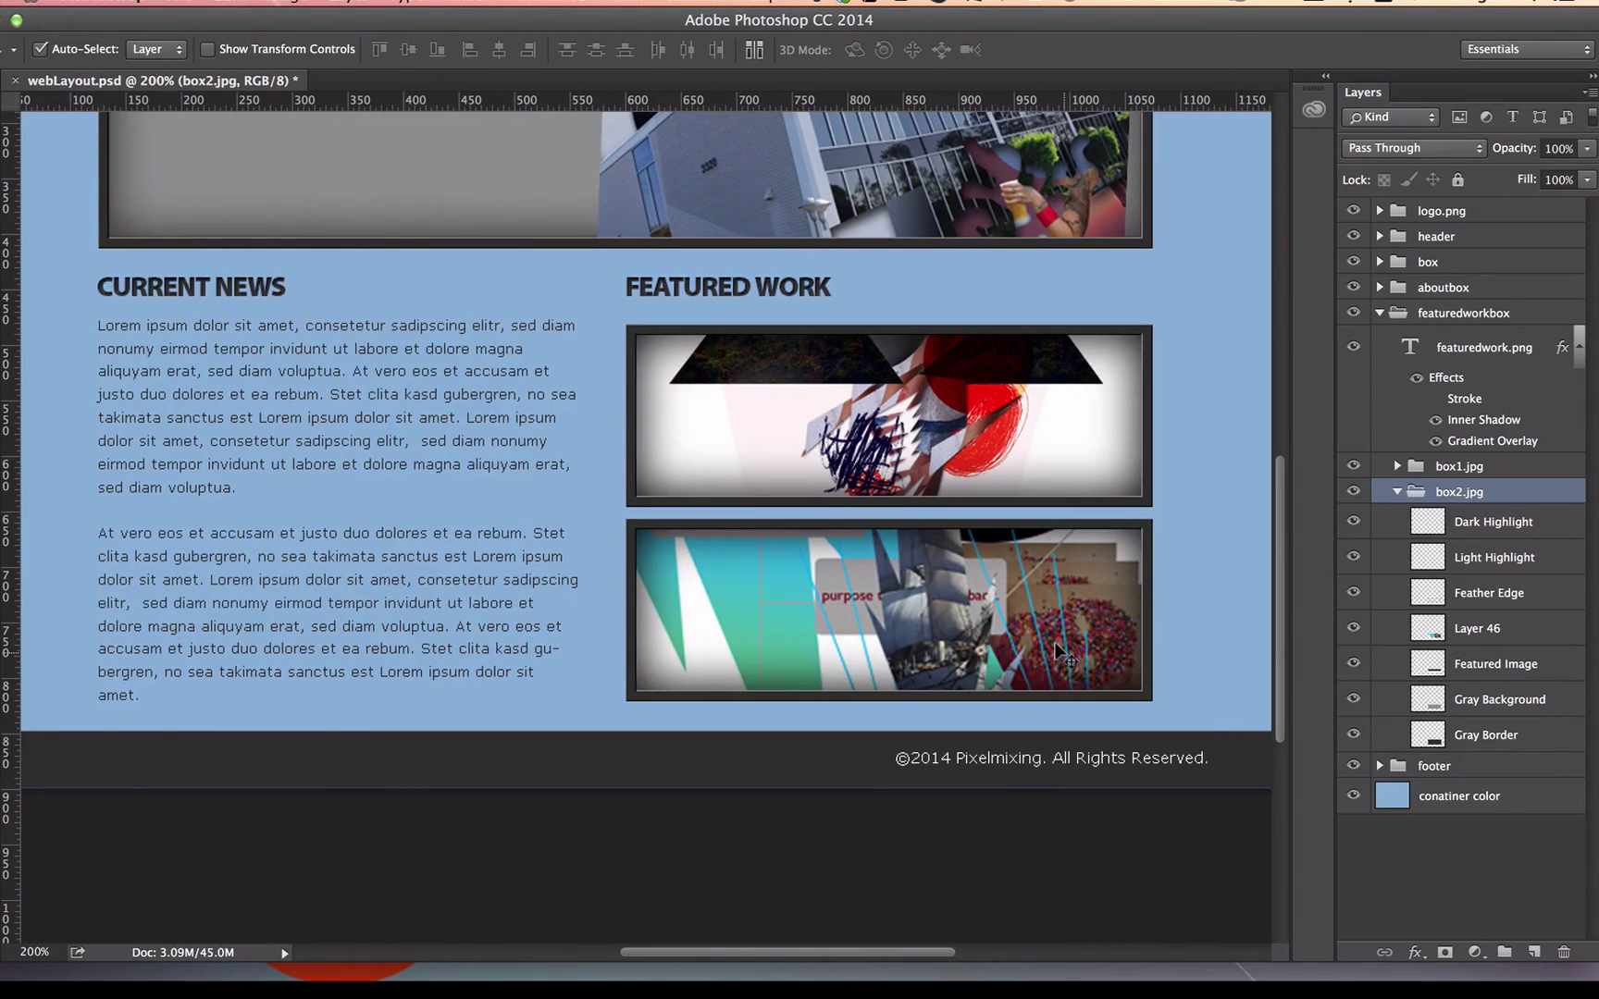
pyautogui.scroll(10, 1062, 655)
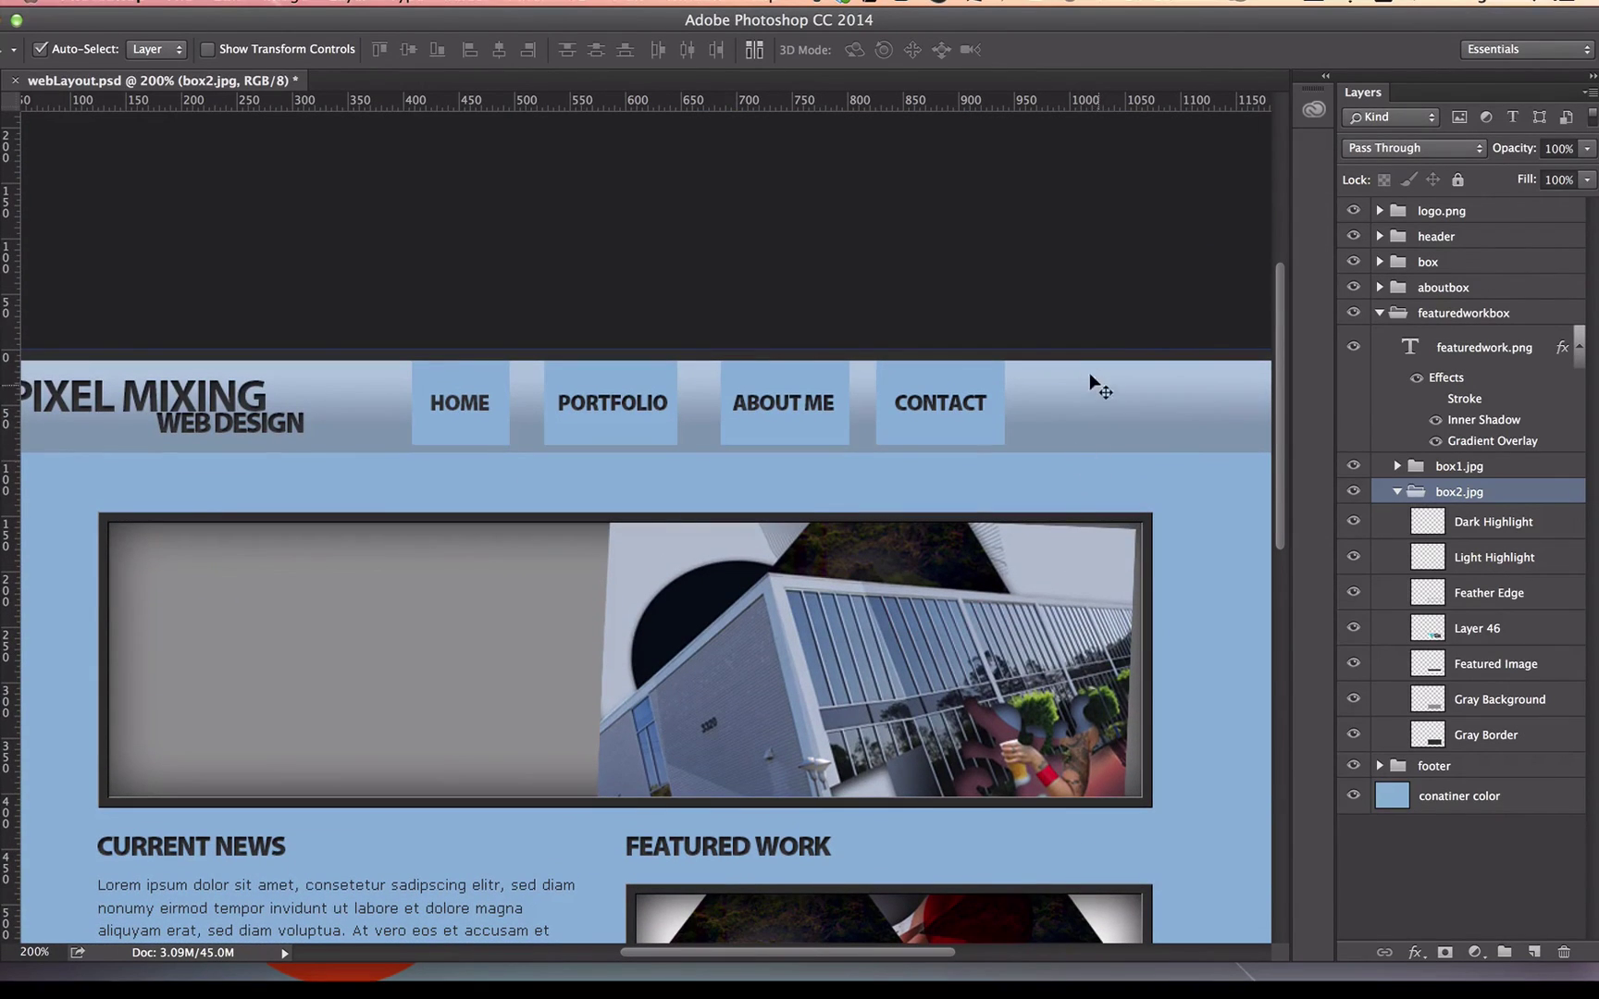
pyautogui.scroll(-10, 1088, 604)
pyautogui.hscroll(-2, 1089, 603)
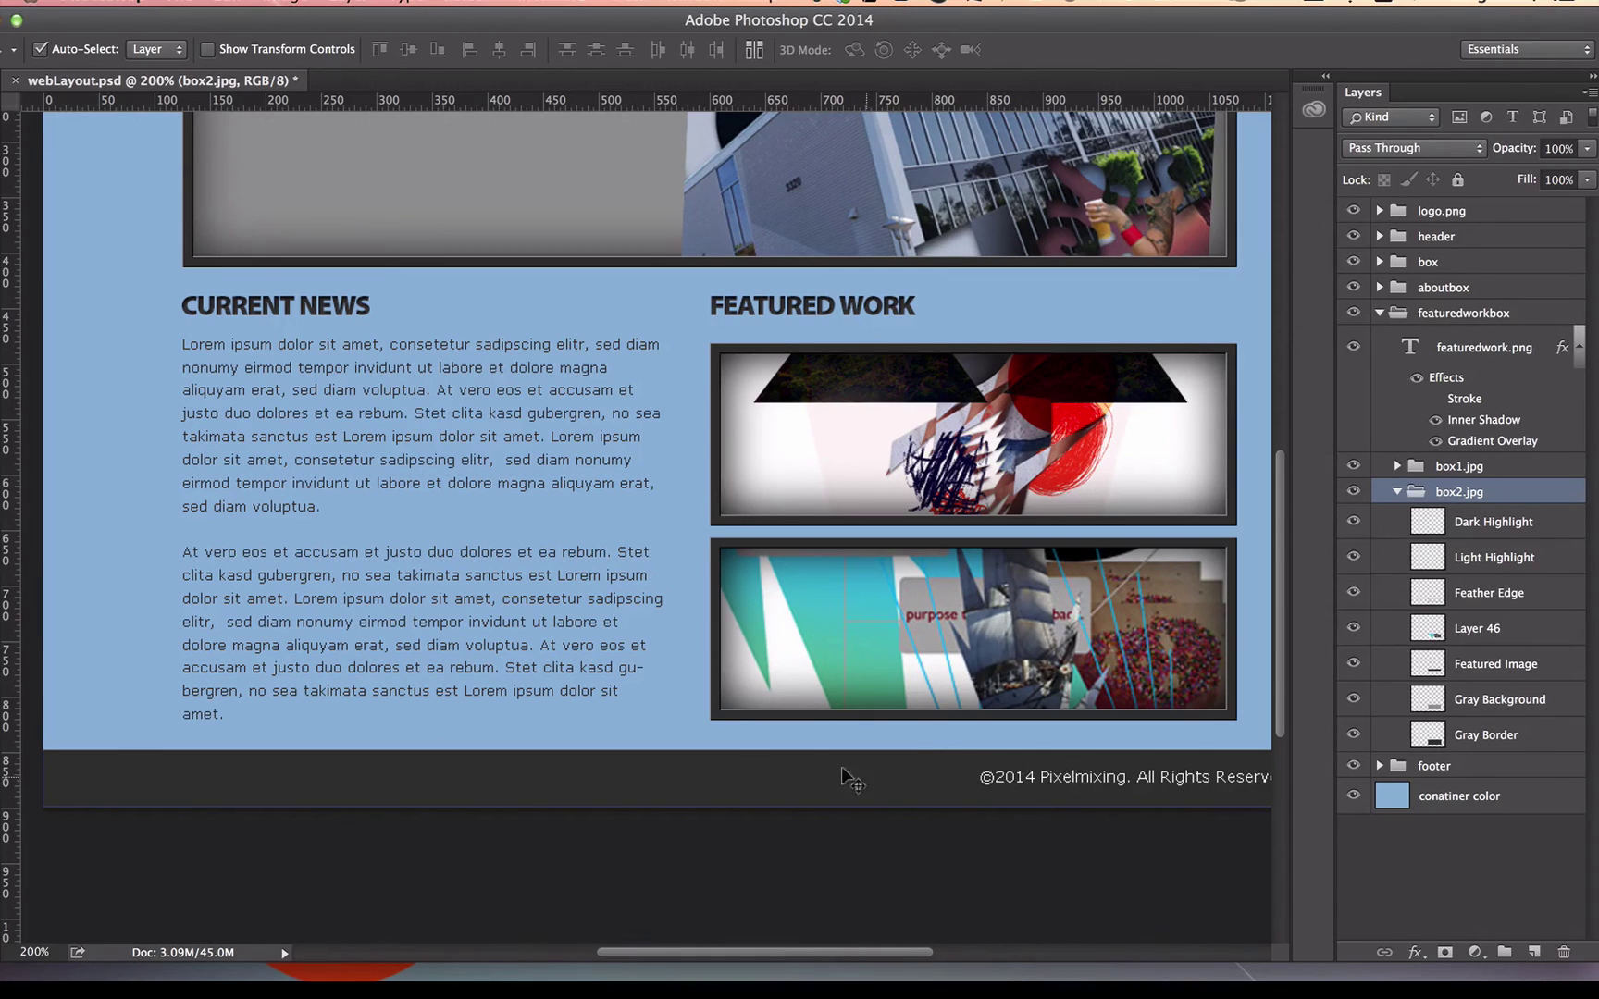
pyautogui.hscroll(-8, 757, 775)
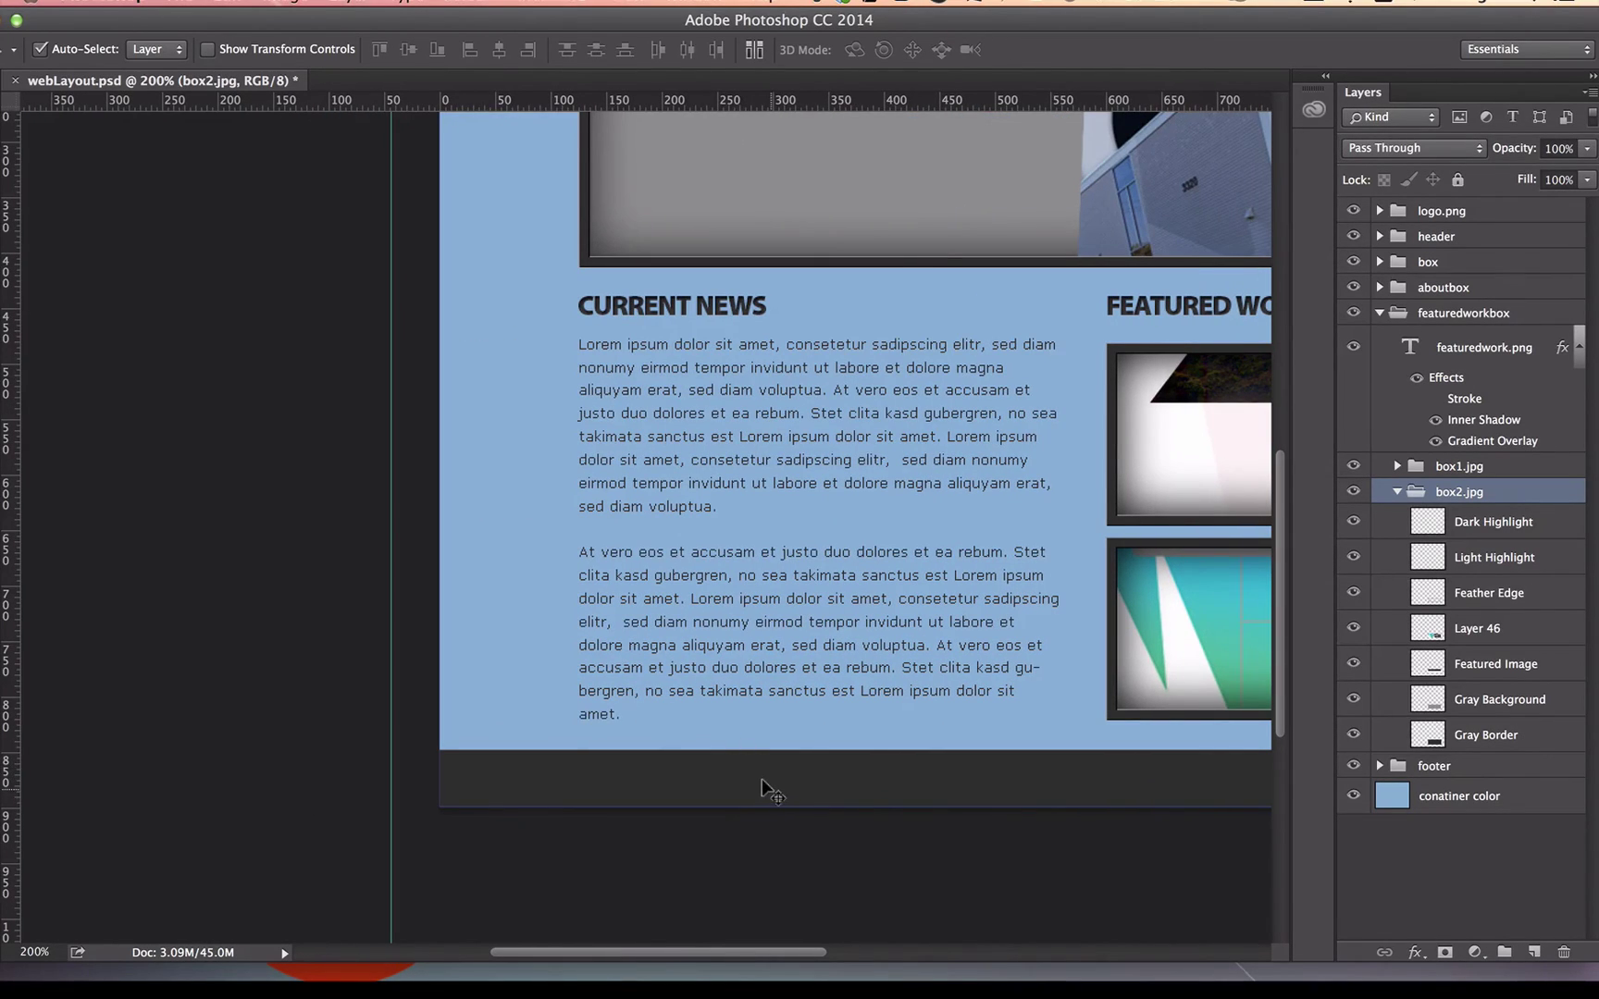
pyautogui.hscroll(6, 775, 774)
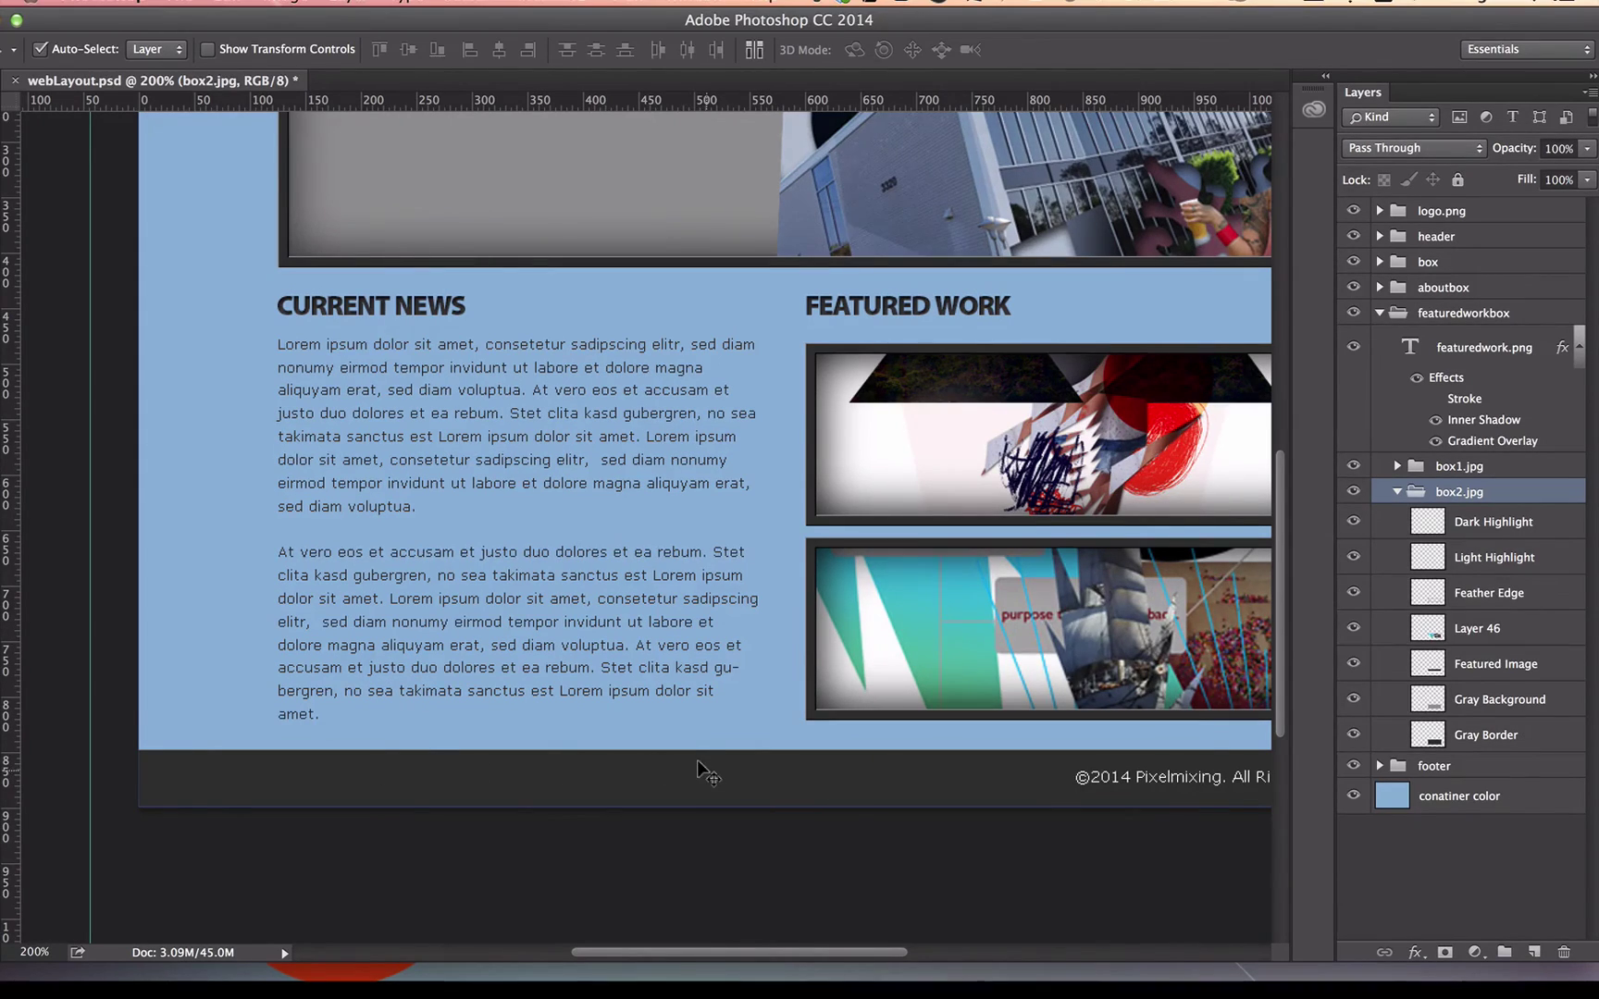
pyautogui.scroll(8, 696, 762)
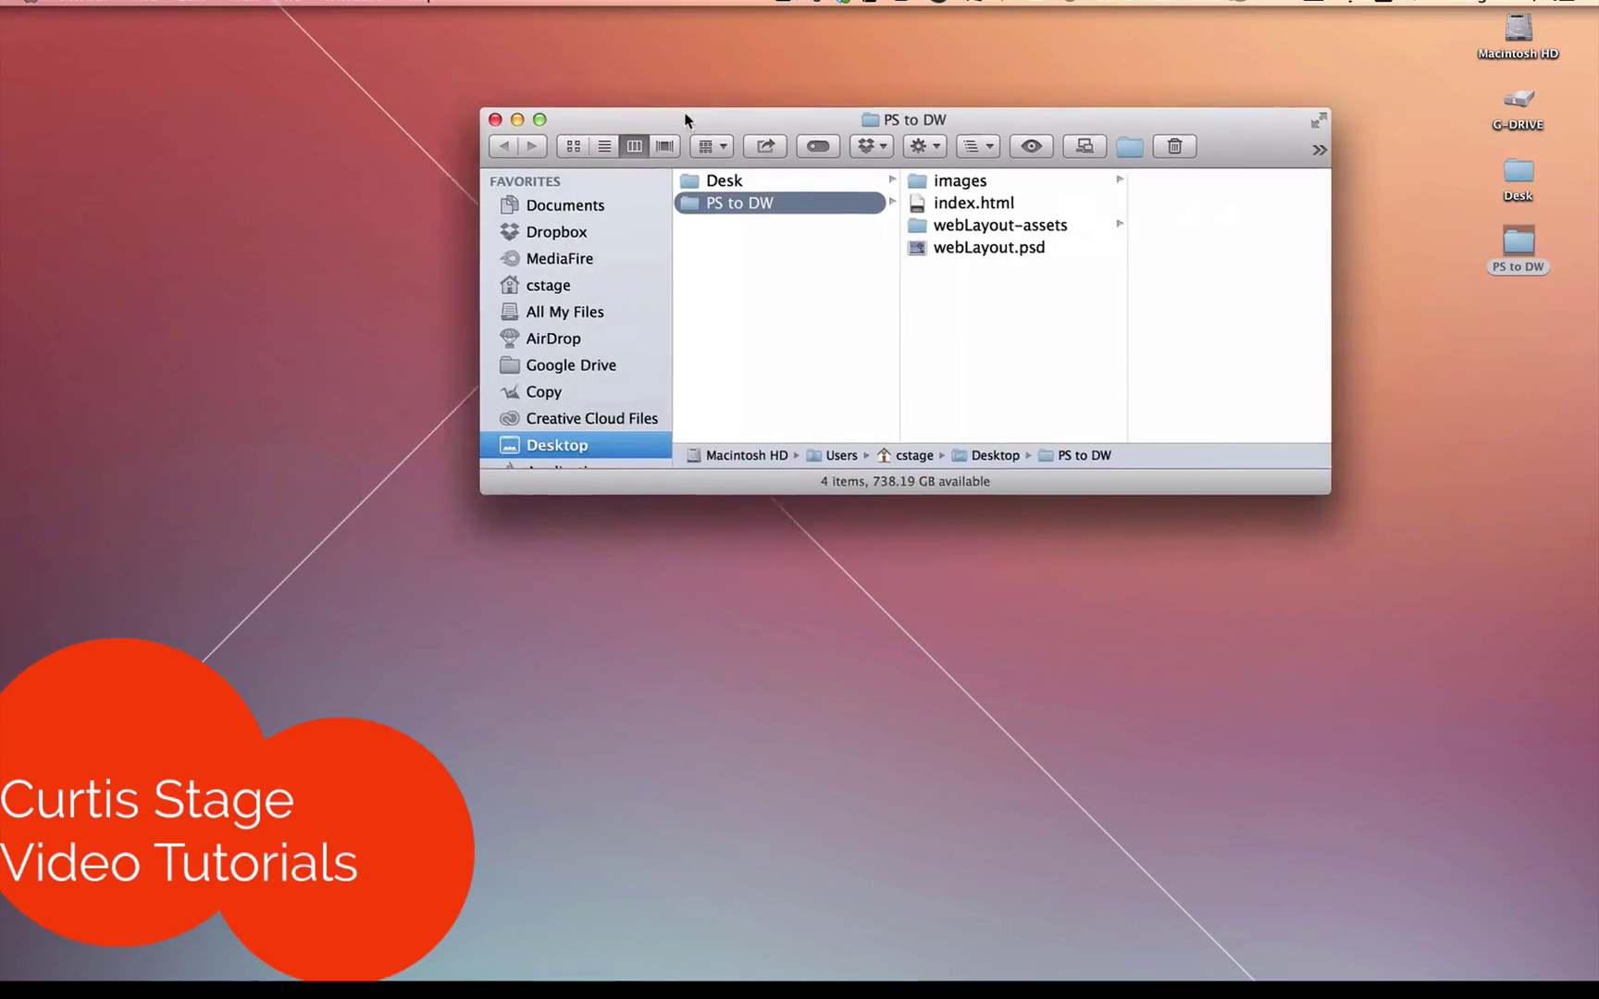
# Browse to images > webLayout-assets in Finder and enlarge the window to show all 15 files
pyautogui.moveTo(688, 122); pyautogui.dragTo(532, 39)
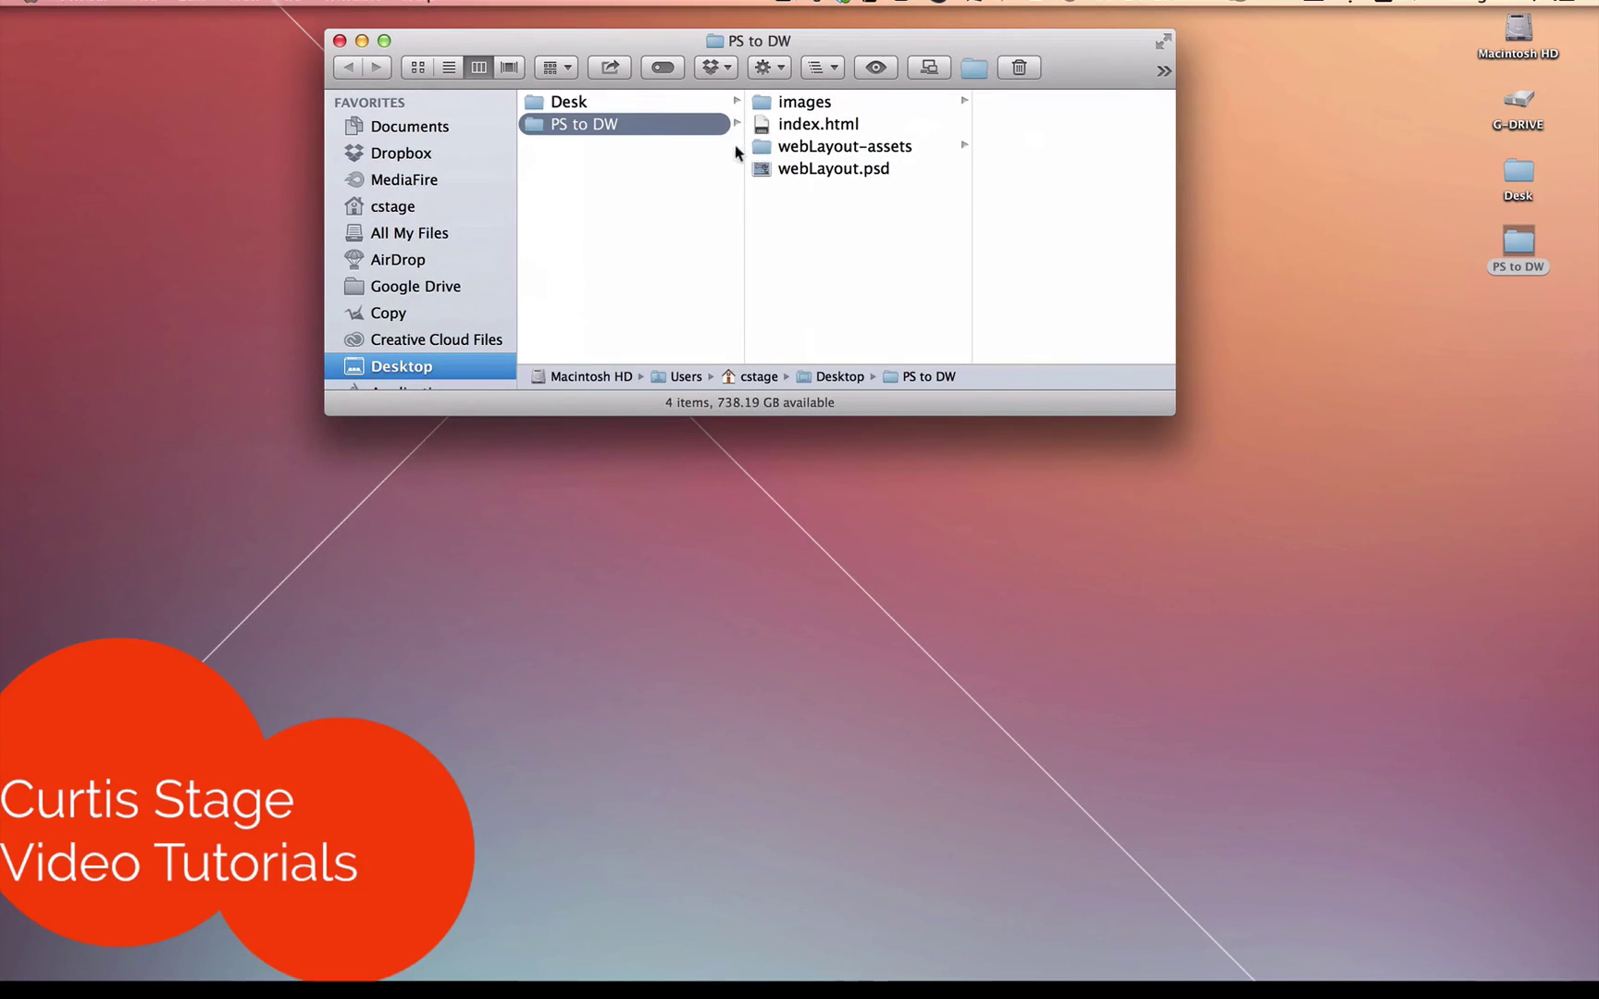
pyautogui.click(791, 102)
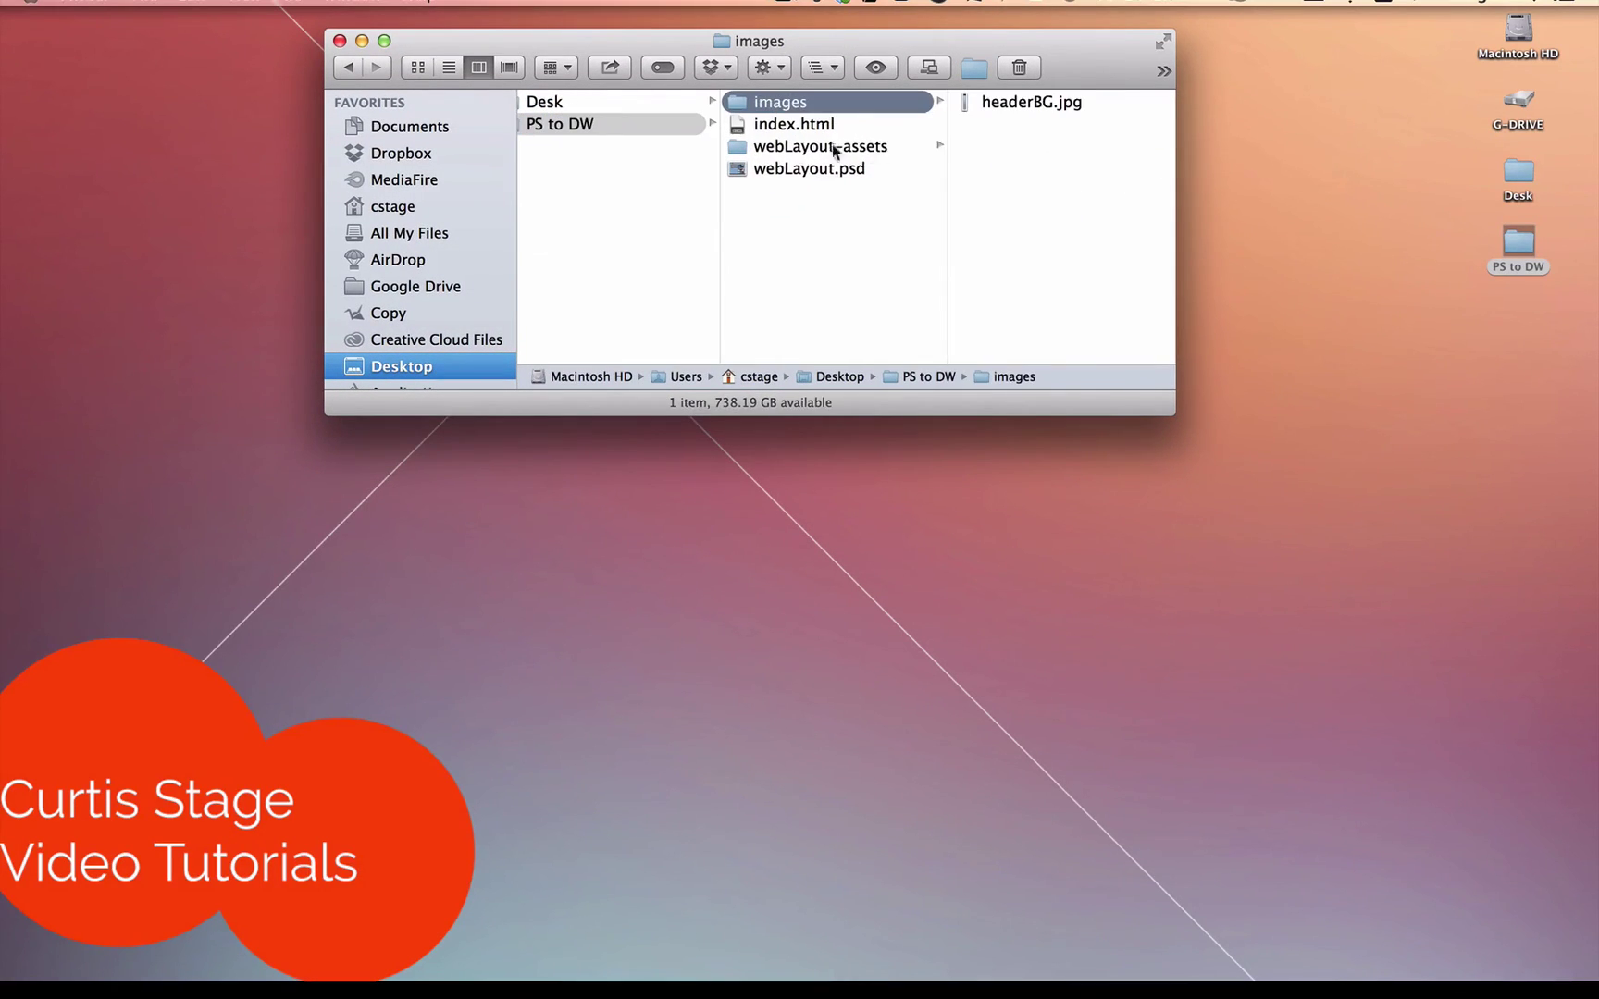
pyautogui.click(797, 146)
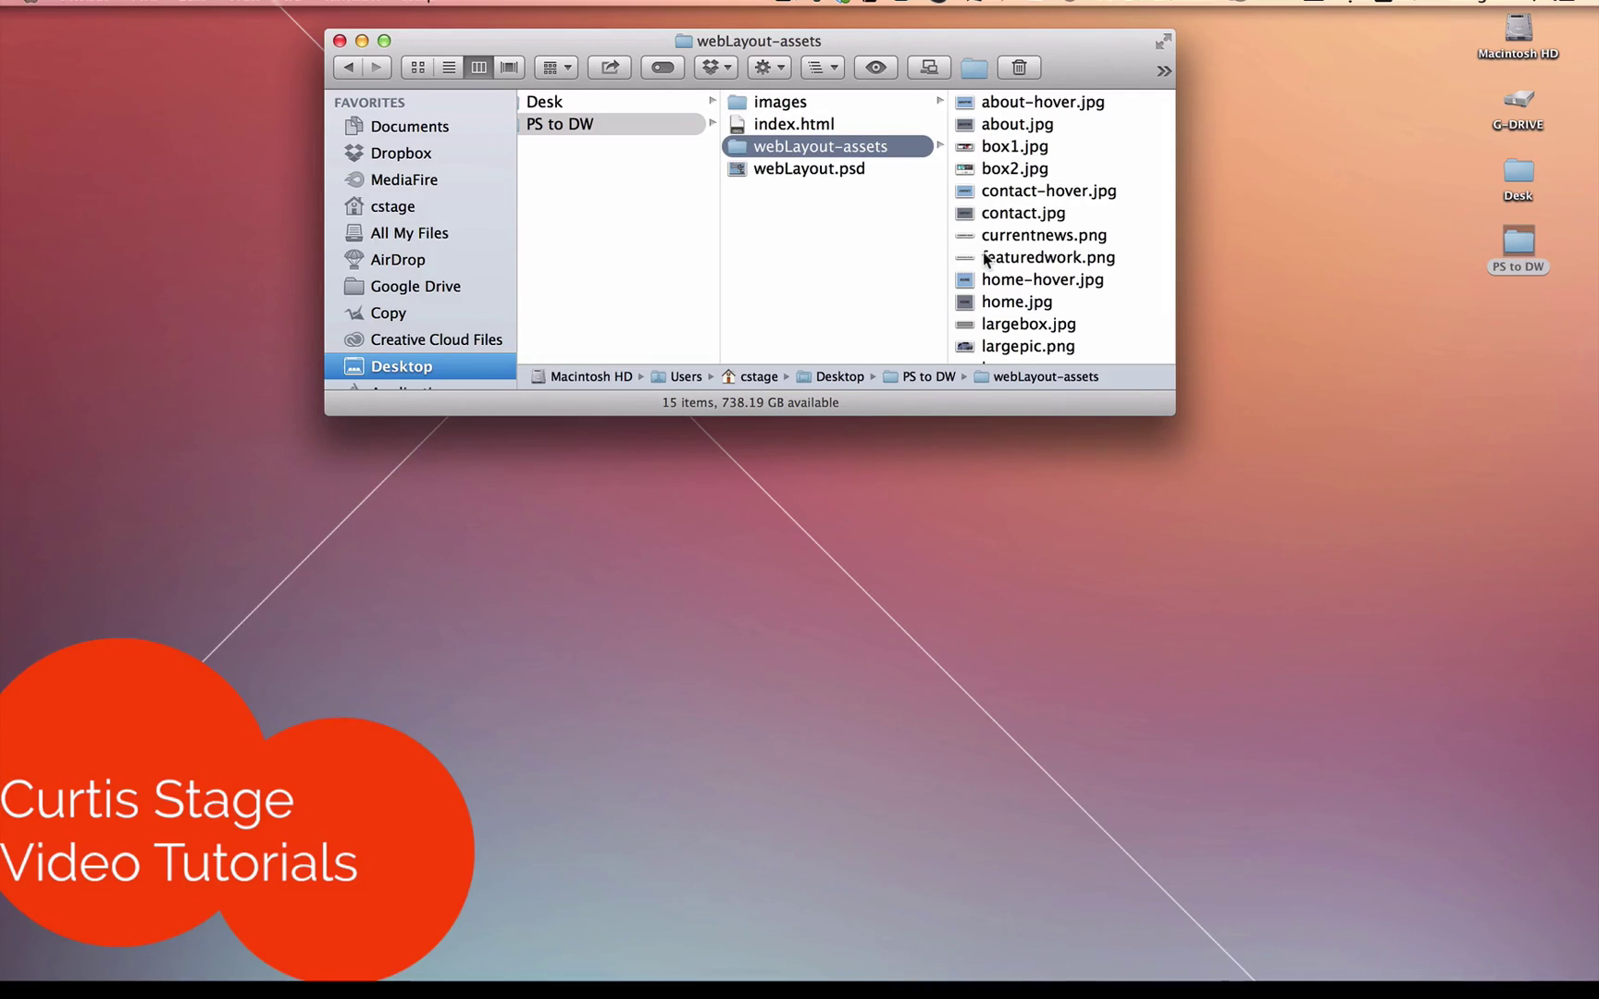
pyautogui.moveTo(1174, 417); pyautogui.dragTo(1215, 565)
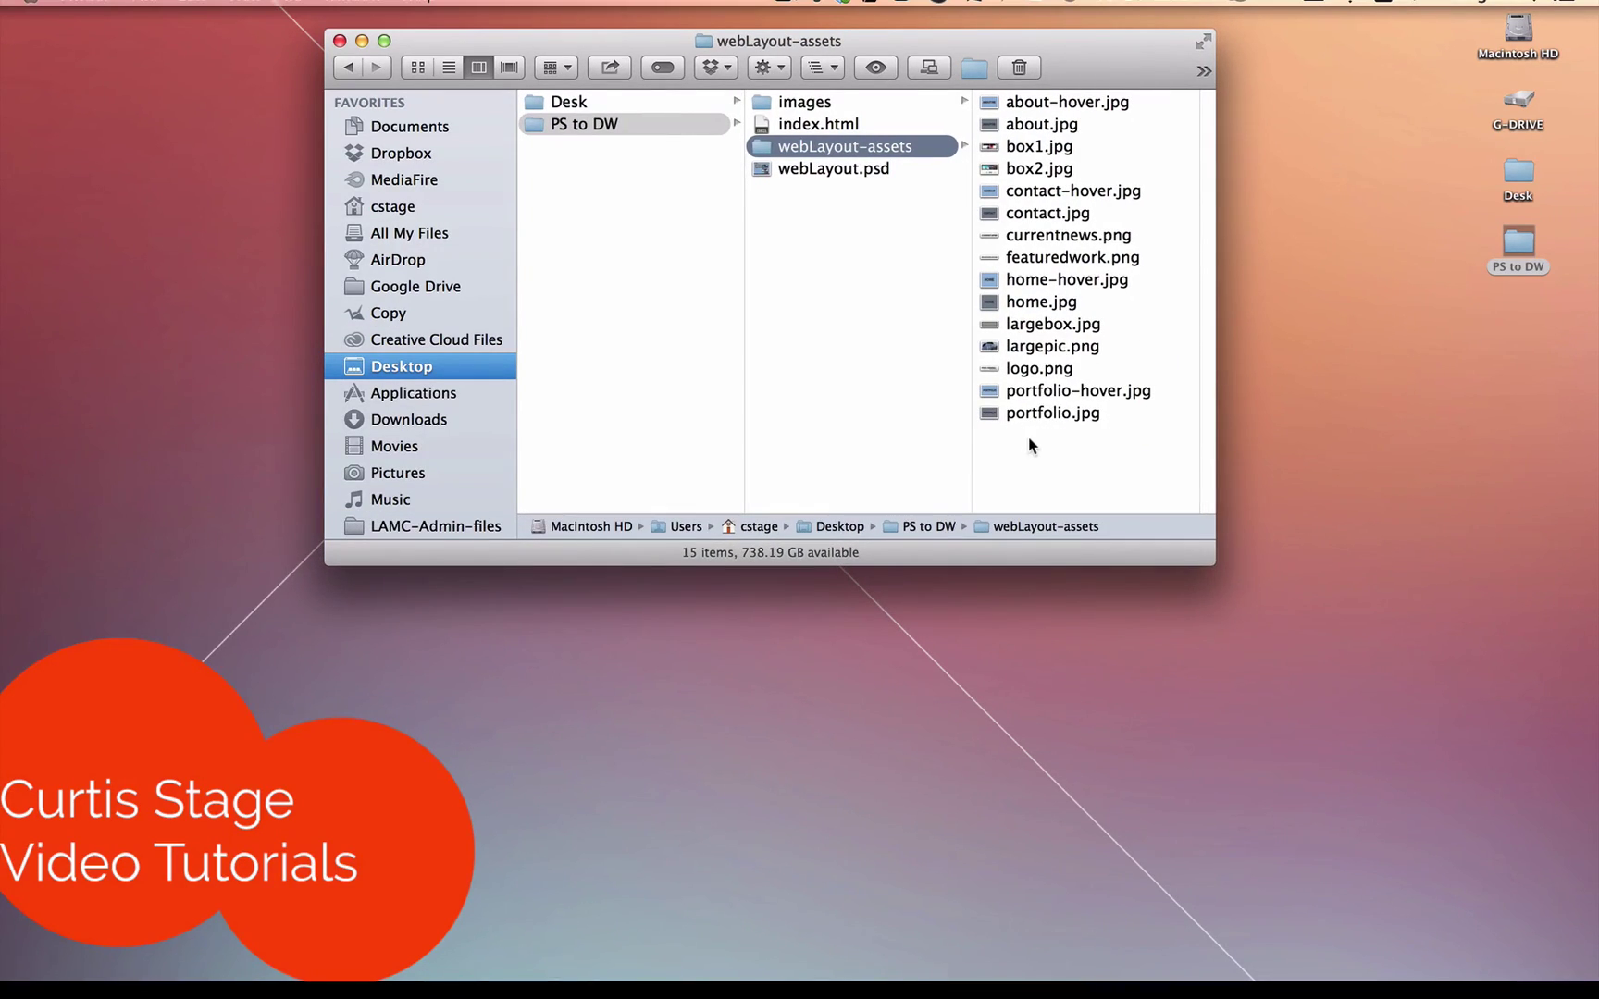